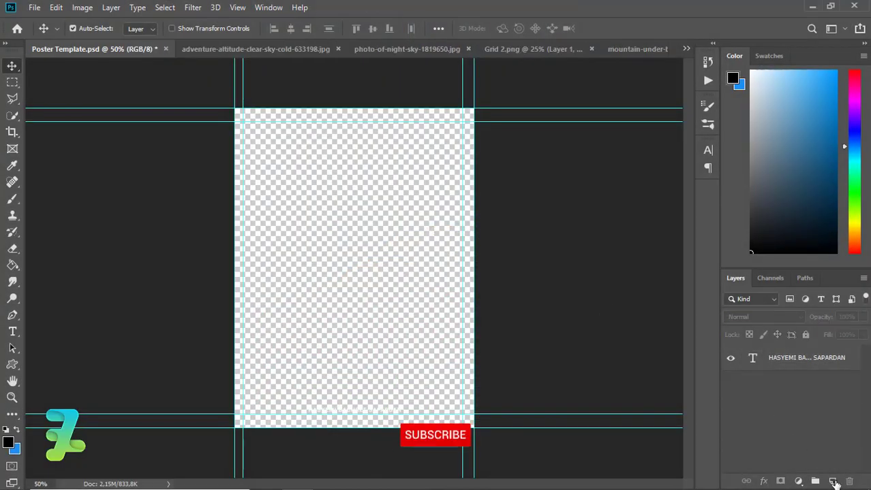
Add a new Layer 1 and fill it solid black with the Paint Bucket
left_click(832, 481)
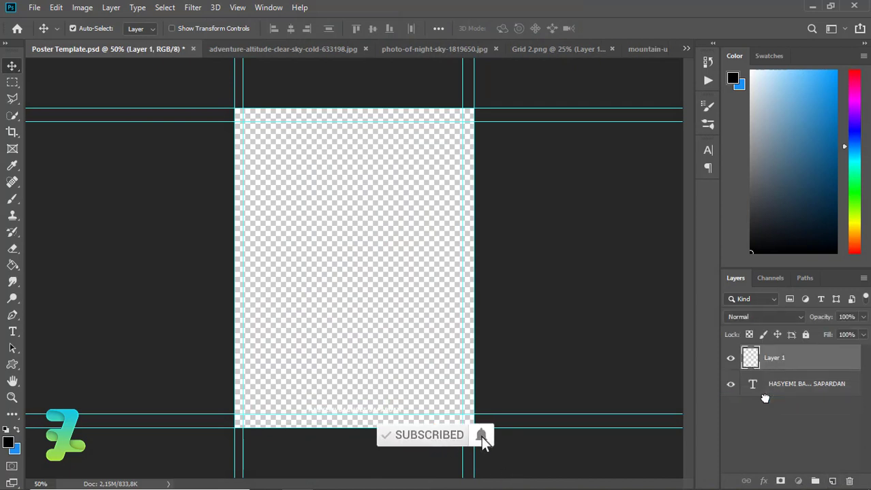
left_click(9, 443)
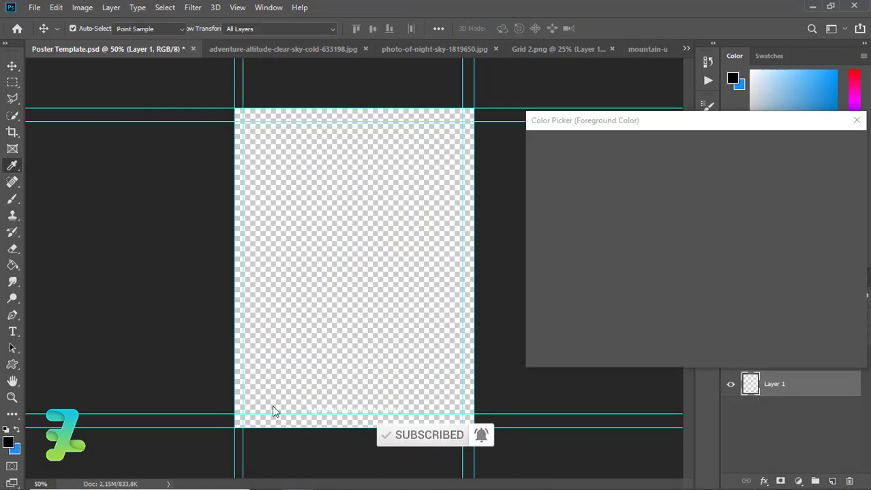
left_click(825, 148)
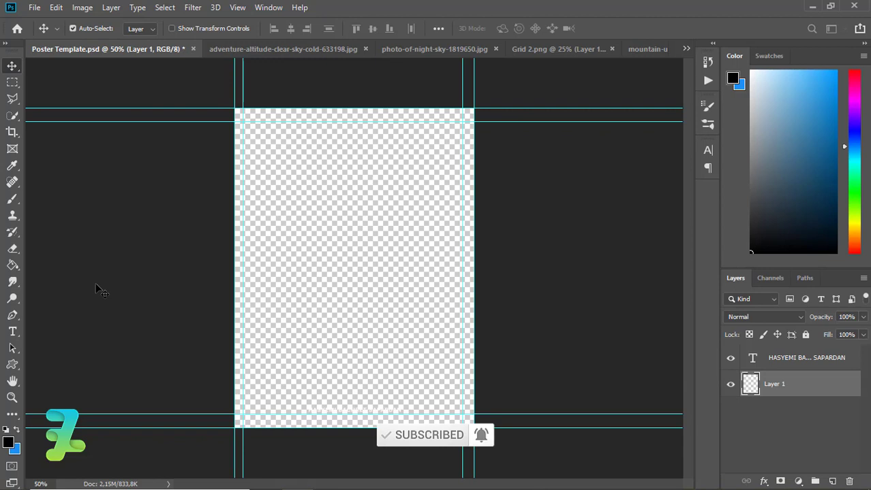
left_click(15, 265)
left_click(308, 278)
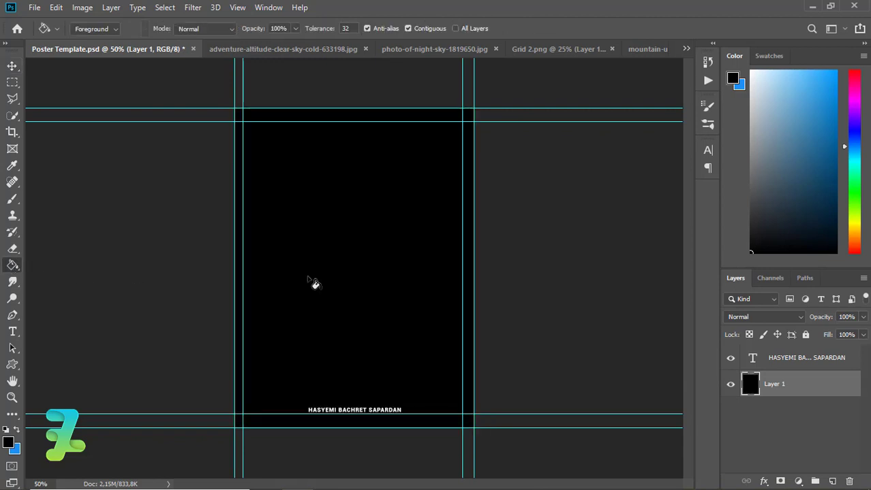
left_click(10, 64)
Float Grid 2.png, drag its grid into the poster as Layer 2, and close it
left_click(543, 52)
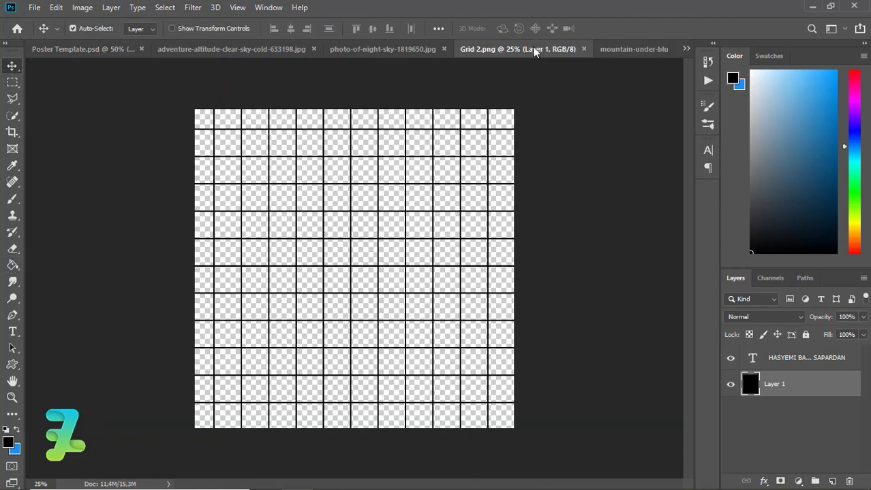
right_click(533, 47)
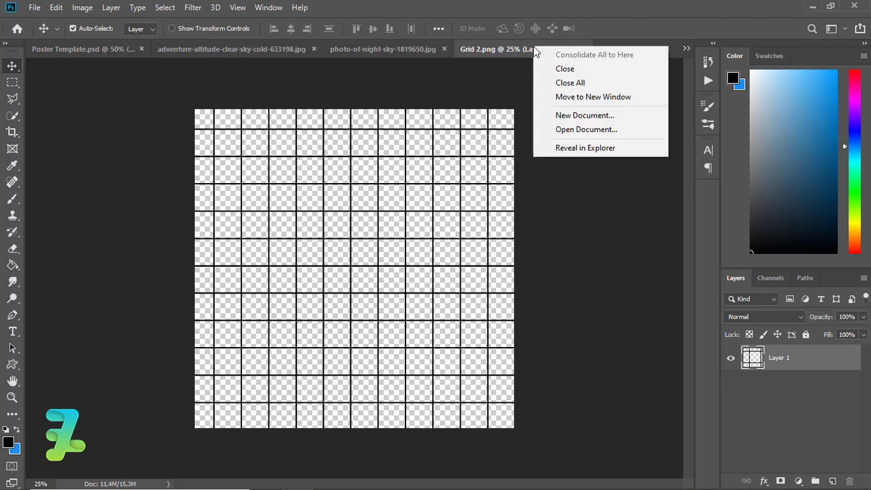
left_click(552, 100)
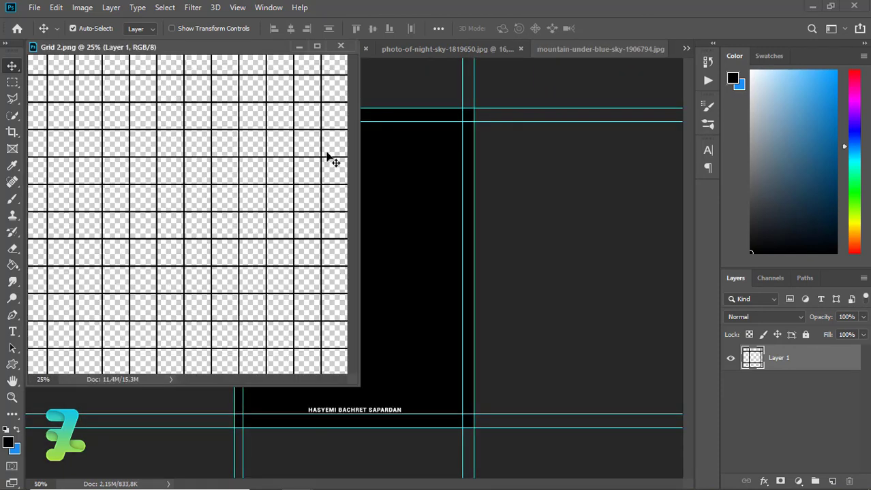
left_click_drag(324, 162, 382, 209)
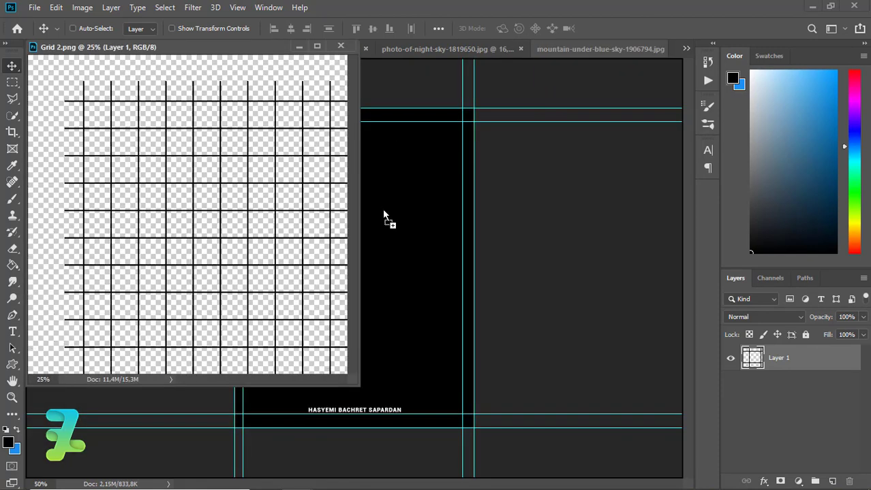
left_click(342, 47)
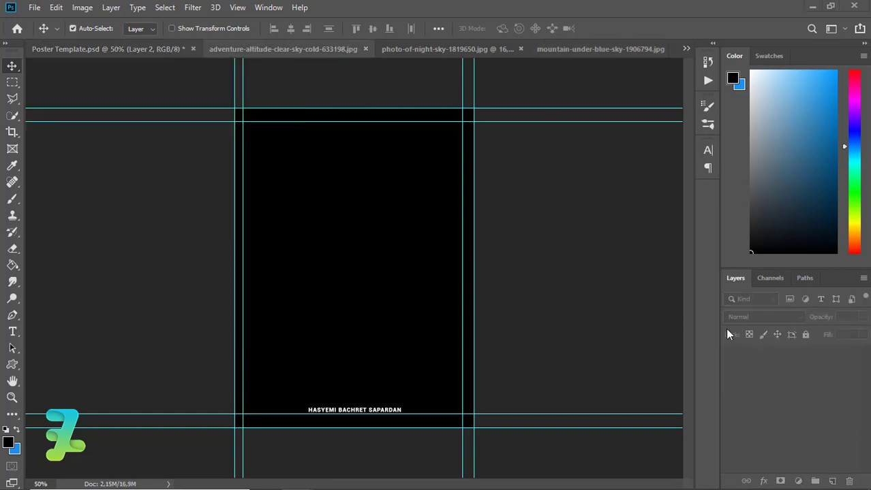
Give Layer 2 a Gradient Overlay using the cyan-to-green preset
double_click(825, 385)
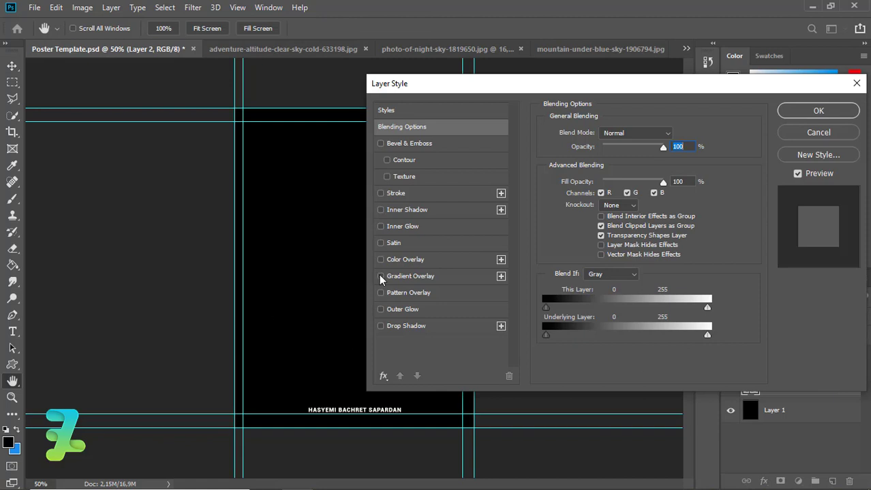
left_click(380, 277)
left_click(400, 276)
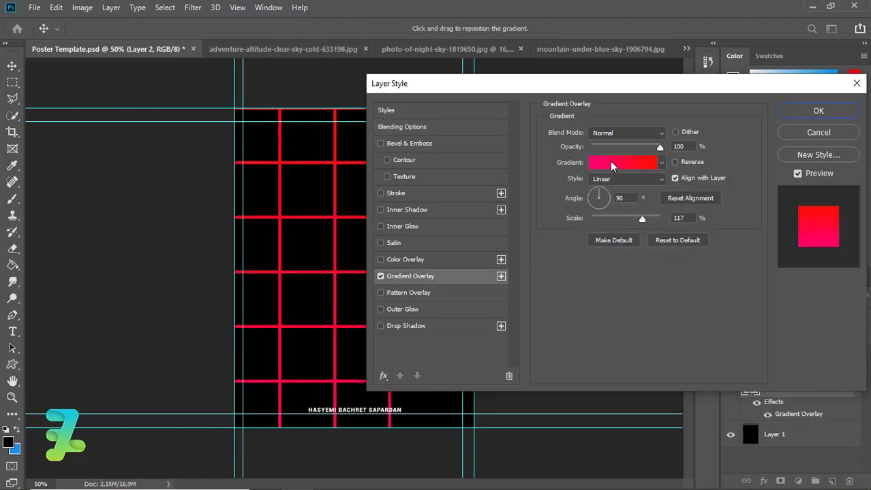
left_click(610, 162)
left_click(568, 143)
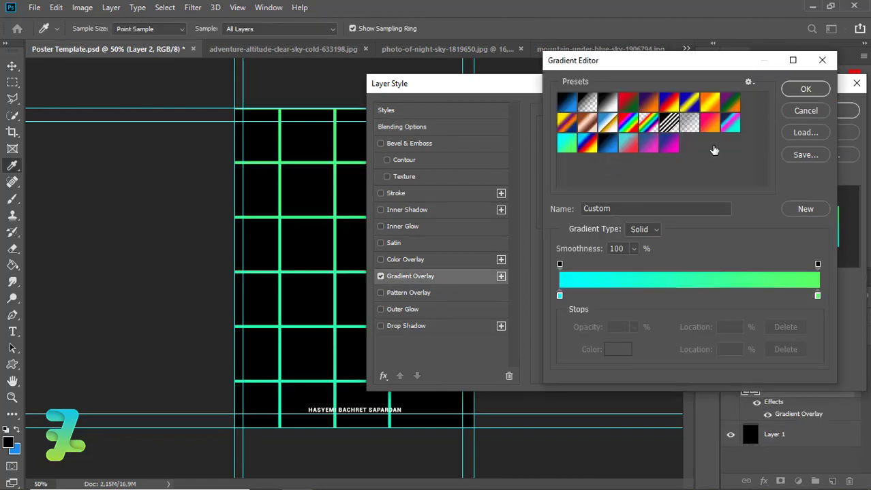
left_click(802, 93)
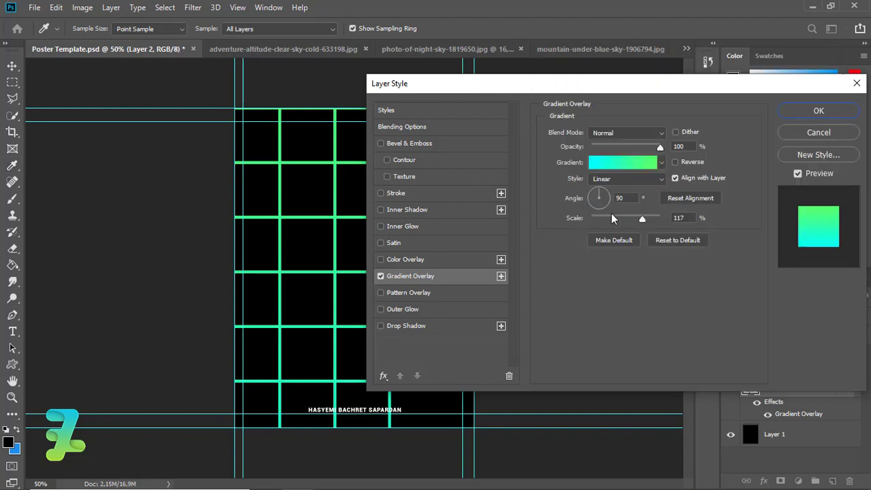
Add an Outer Glow with 32 px size, 40% opacity and 1% spread, and apply the styles
left_click(395, 310)
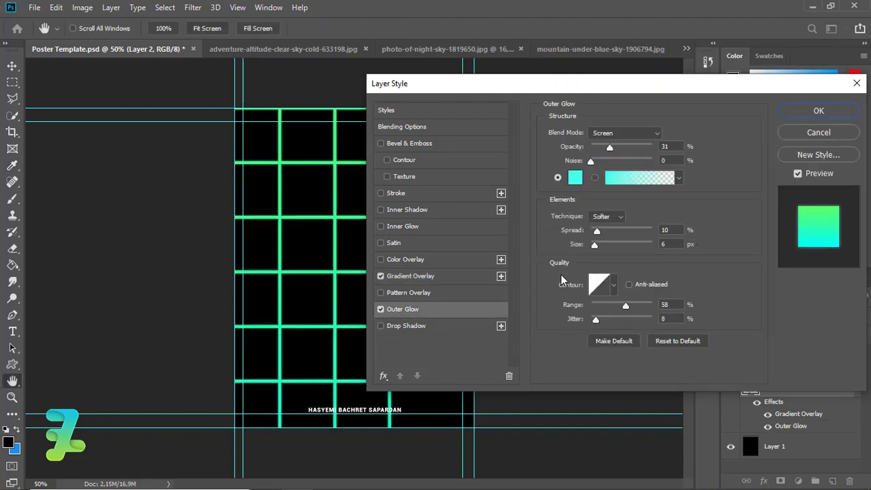
left_click_drag(595, 246, 601, 246)
left_click(621, 147)
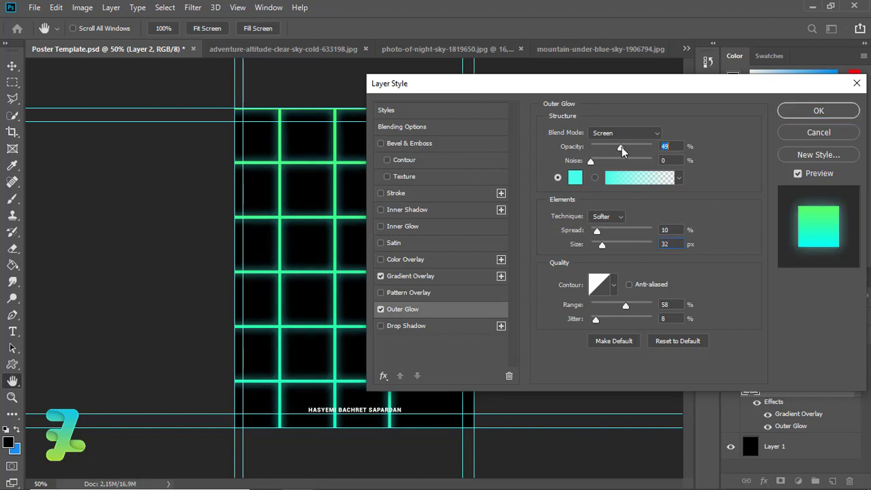
left_click_drag(615, 148, 614, 148)
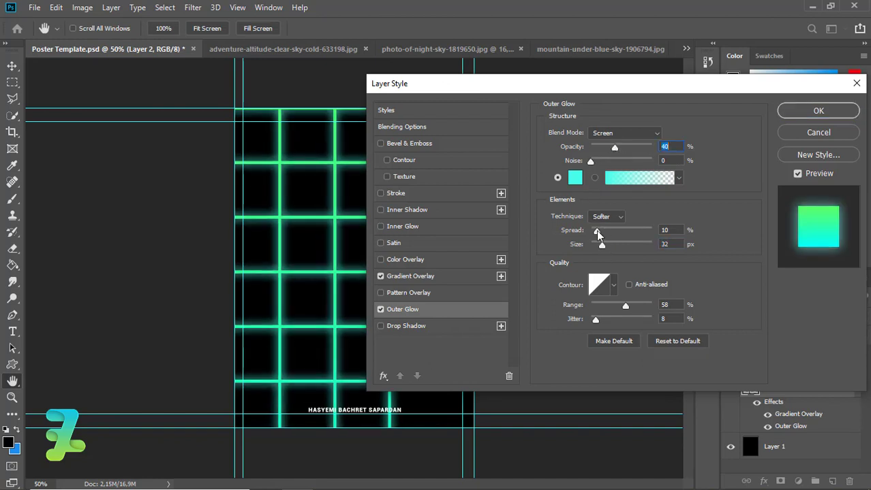
left_click_drag(596, 230, 593, 233)
left_click(796, 112)
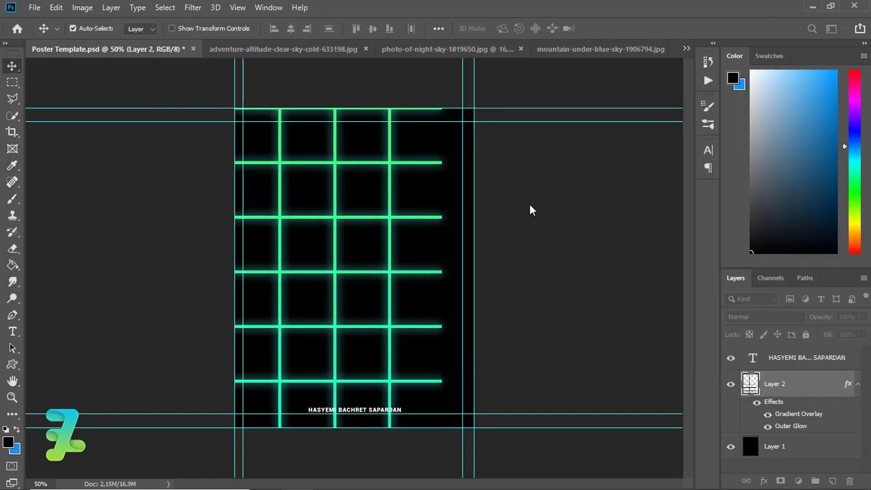
Centre the grid, scale it to about 51%, and move it lower on the poster
key("ctrl+minus")
key("ctrl+minus")
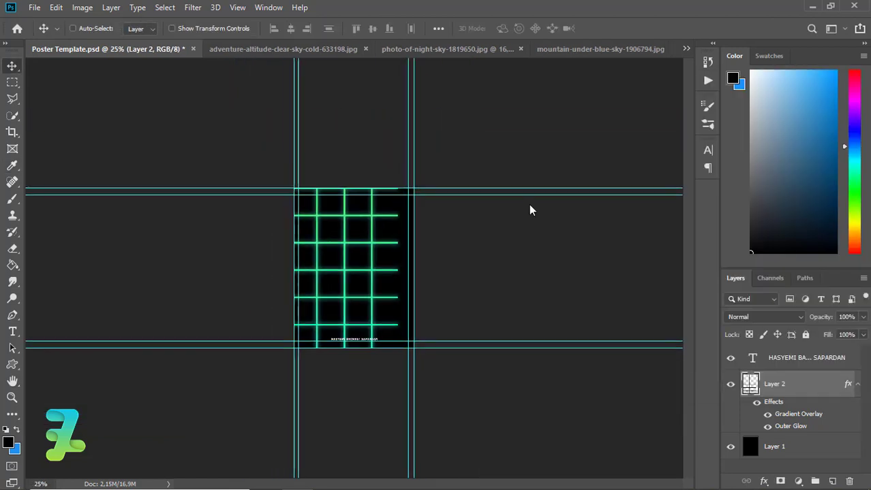
key("ctrl+t")
left_click_drag(377, 216, 497, 168)
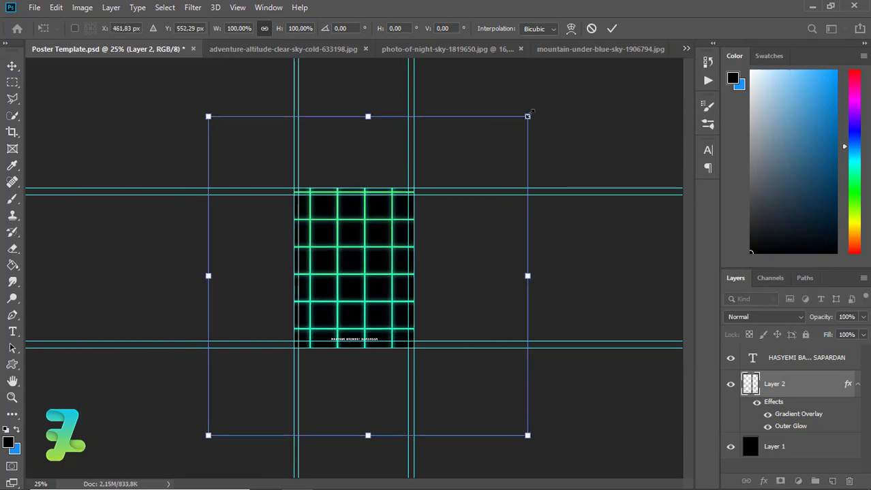
left_click_drag(527, 116, 449, 195)
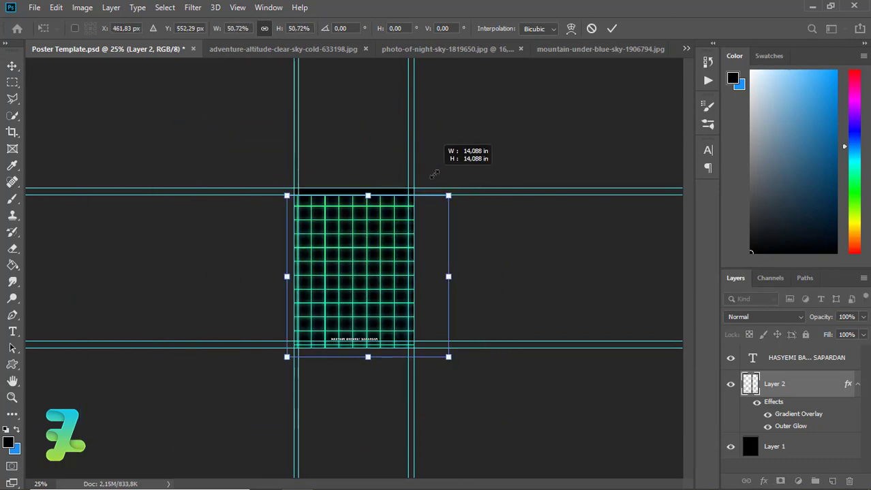
left_click_drag(376, 249, 361, 290)
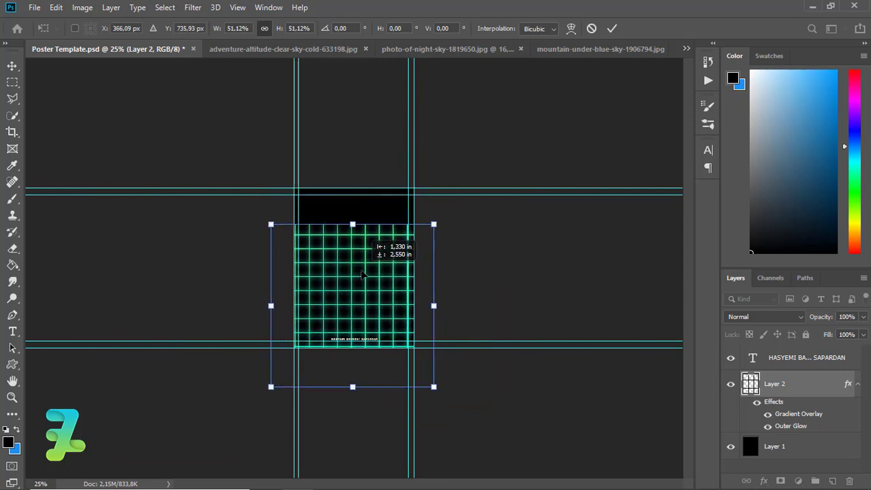
Apply a Perspective transform widening the grid's bottom, then move the floor to the poster bottom
left_click(56, 7)
mouse_move(98, 298)
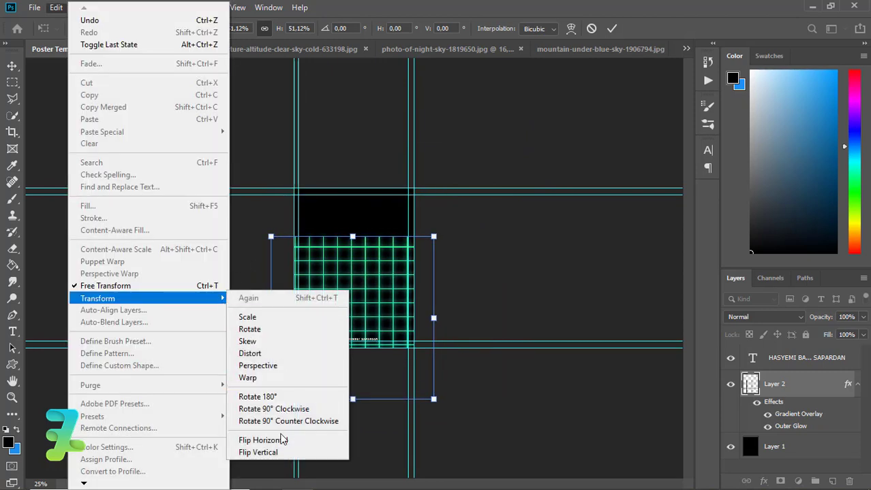
left_click(273, 366)
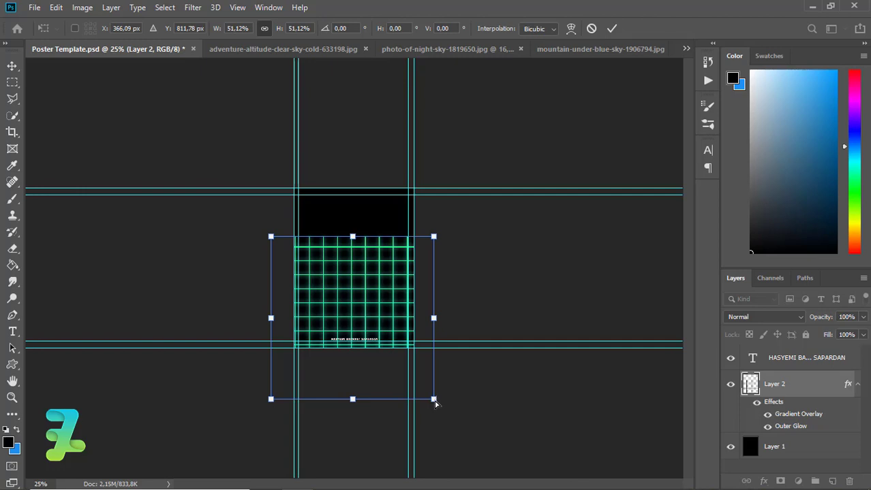
mouse_move(433, 399)
left_mouse_down()
mouse_move(661, 317)
mouse_move(753, 257)
left_mouse_up()
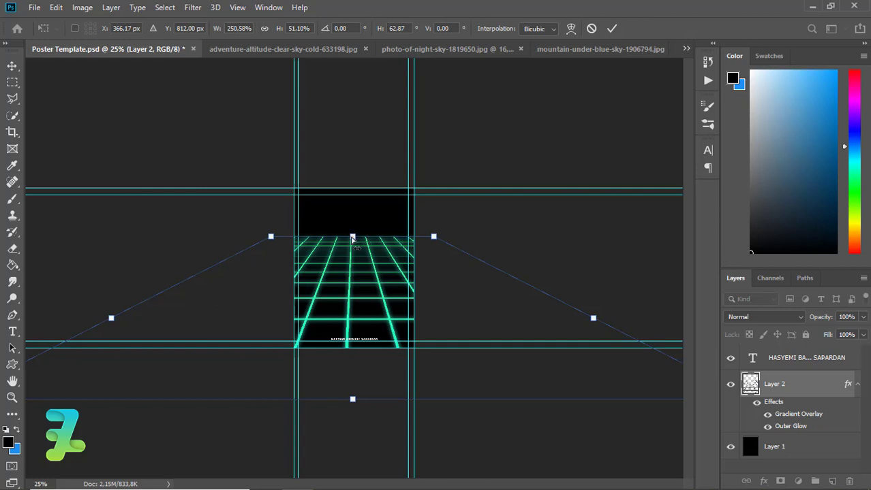
key("Return")
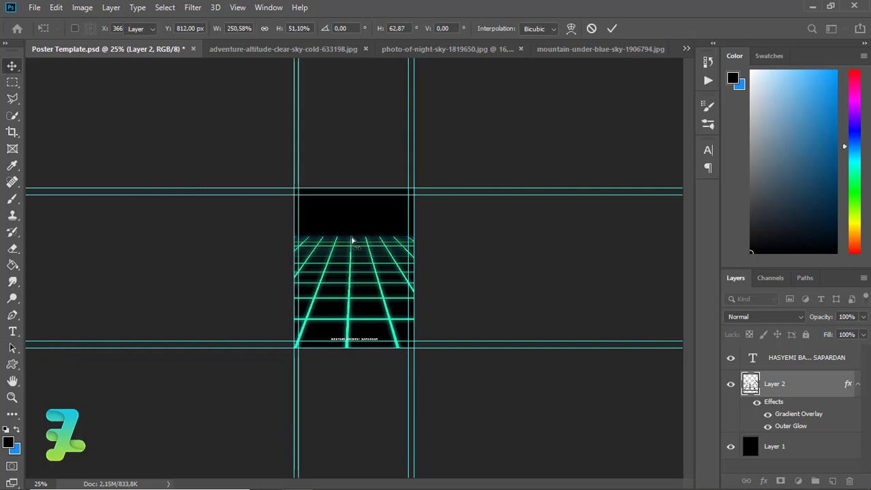
left_click_drag(357, 267, 354, 327)
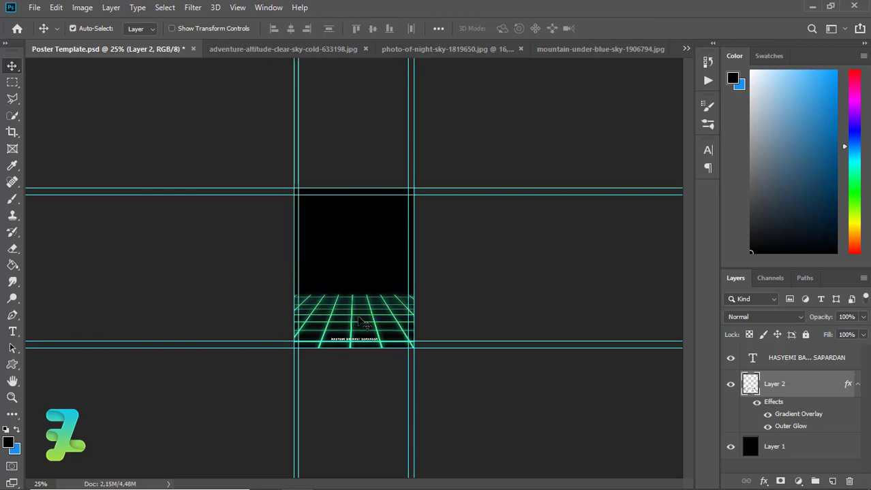
Scale the grid floor to about 57% and nudge it slightly upward
key("ctrl+t")
key("ctrl+minus")
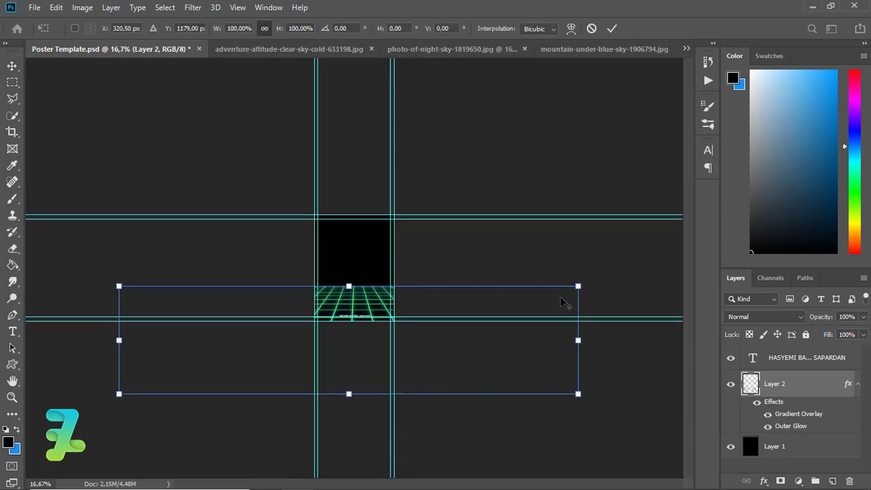
left_click_drag(578, 287, 479, 310)
left_click_drag(443, 341, 446, 324)
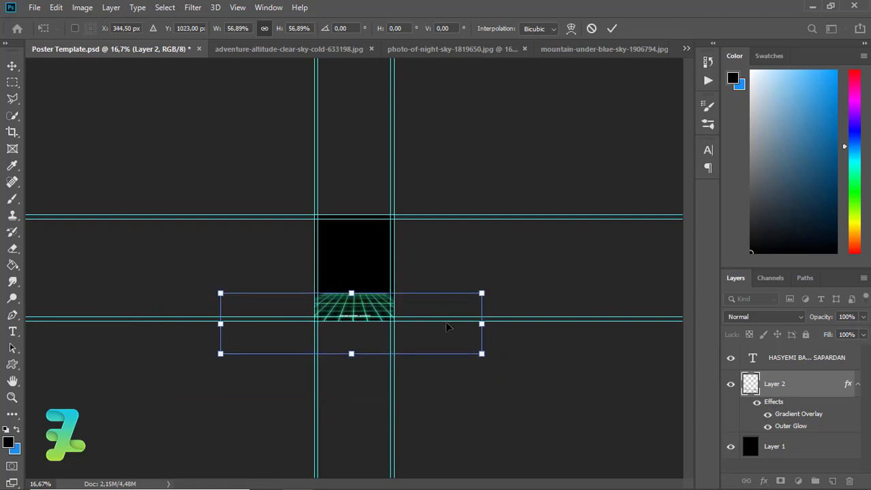
key("Return")
key("ctrl+a")
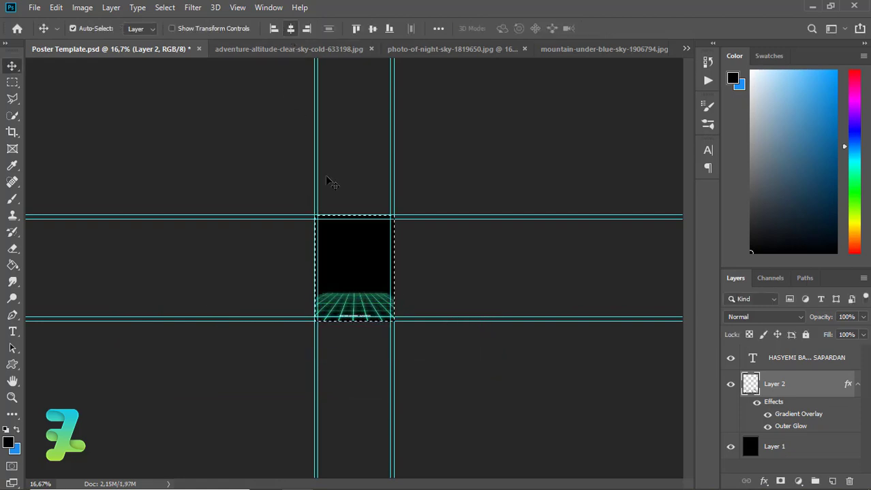
key("ctrl+plus")
key("ctrl+plus")
key("ctrl+plus")
key("ctrl")
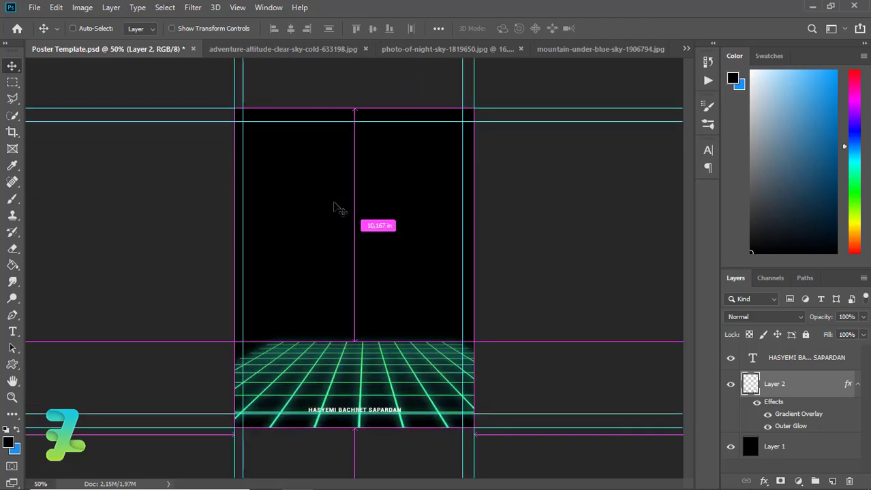
key("ctrl+minus")
Stretch the grid past both poster edges to about 127% and move it to the bottom
key("ctrl+t")
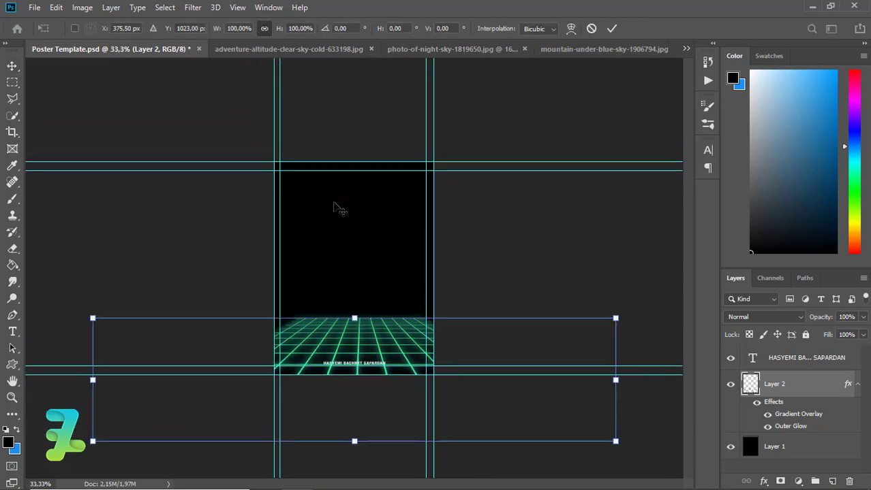
left_click_drag(363, 349, 360, 349)
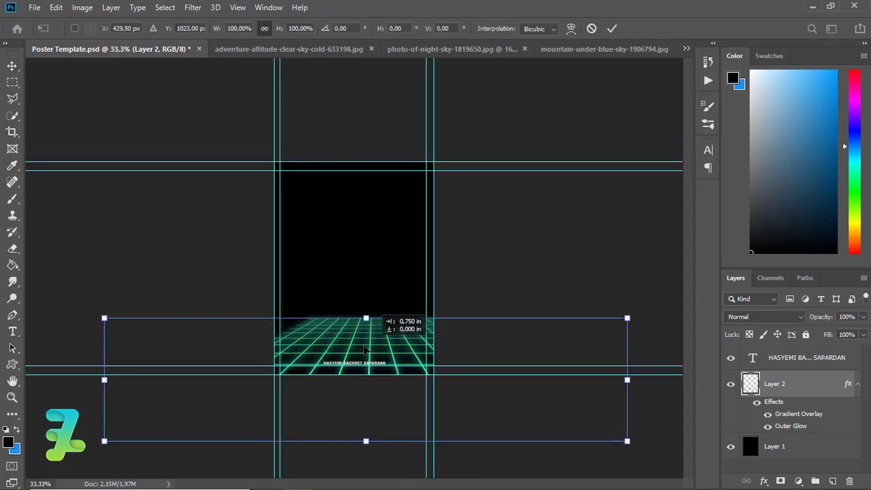
left_click_drag(612, 380, 634, 380)
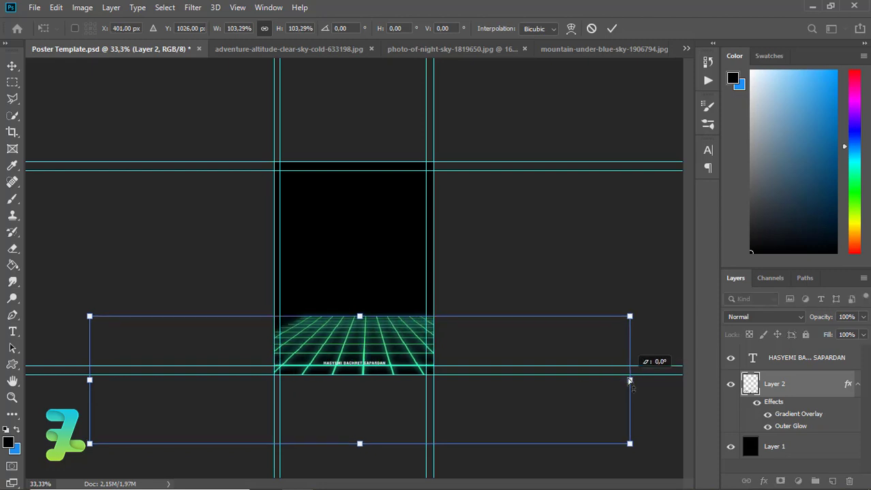
left_click_drag(89, 380, 48, 380)
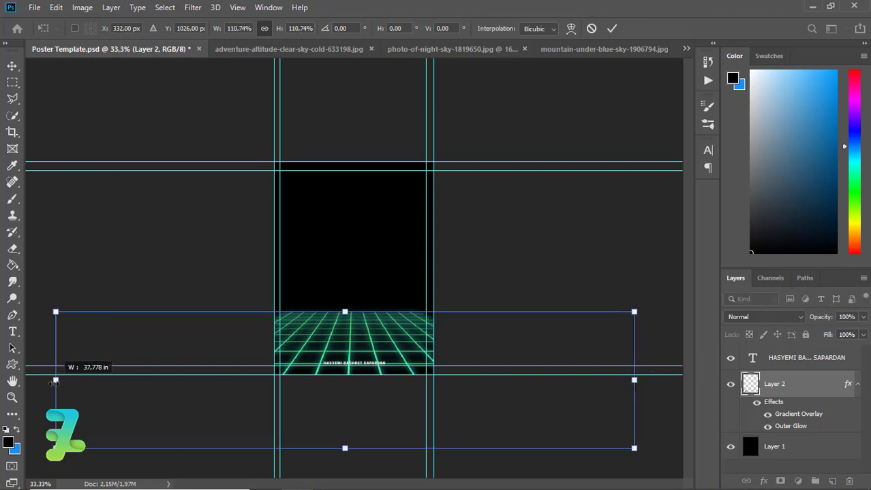
left_click_drag(646, 387, 700, 381)
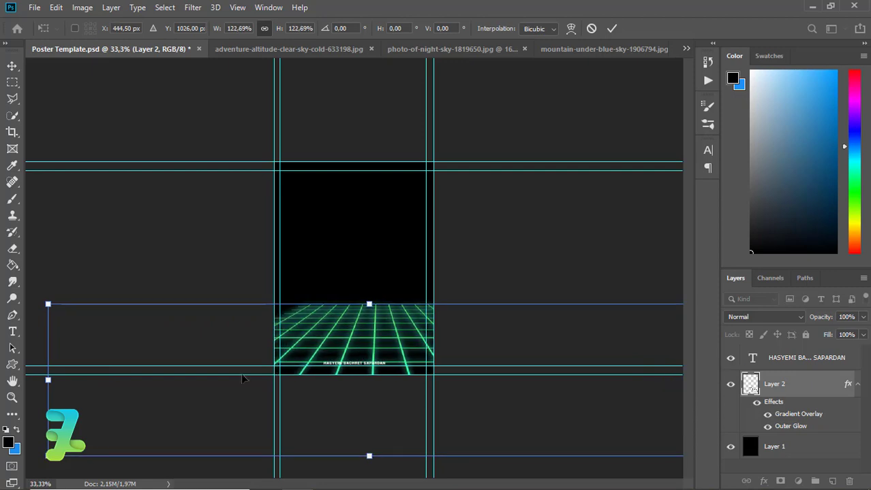
left_click_drag(47, 380, 34, 383)
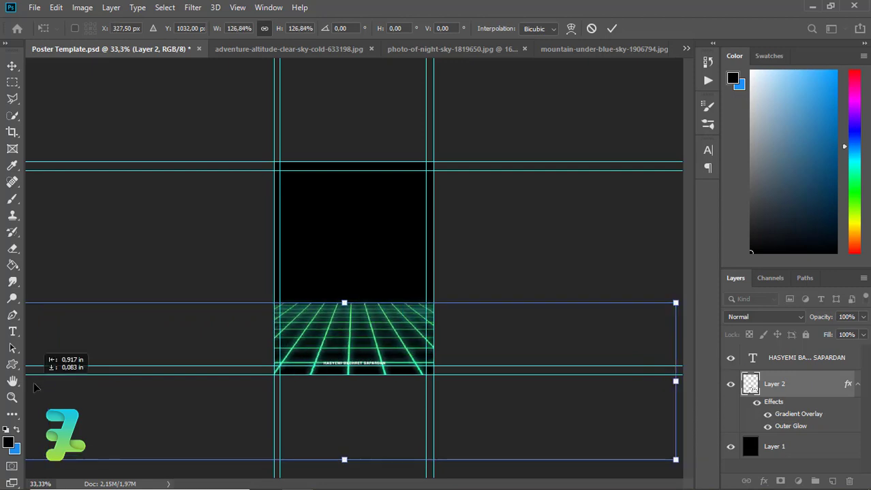
left_click_drag(366, 341, 364, 362)
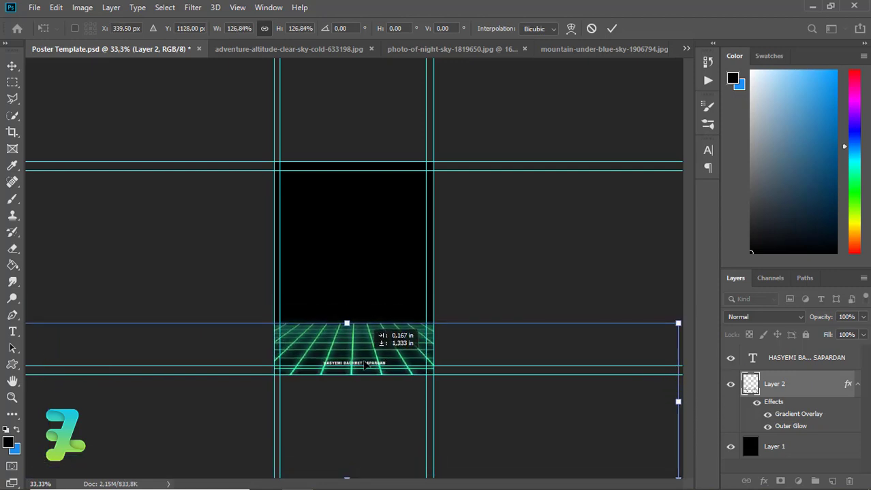
key("Return")
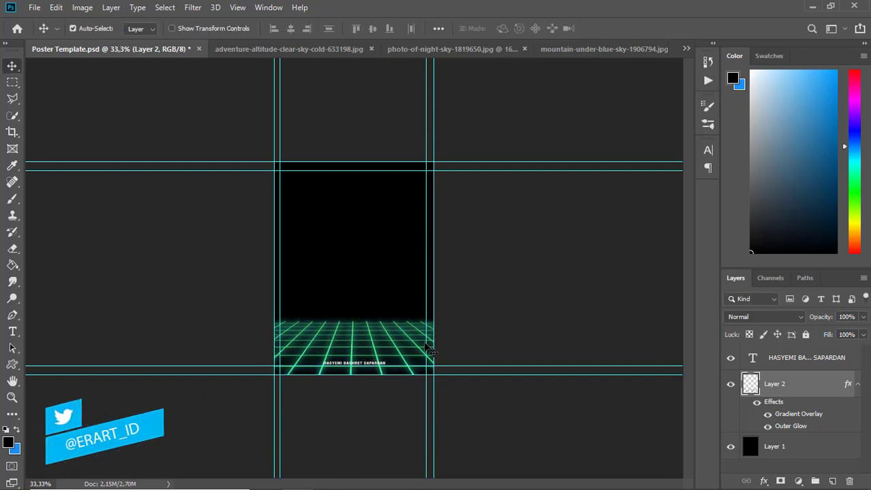
Duplicate the mountain photo's Background, Quick Select the snowy peak, and mask out the sky
left_click(320, 49)
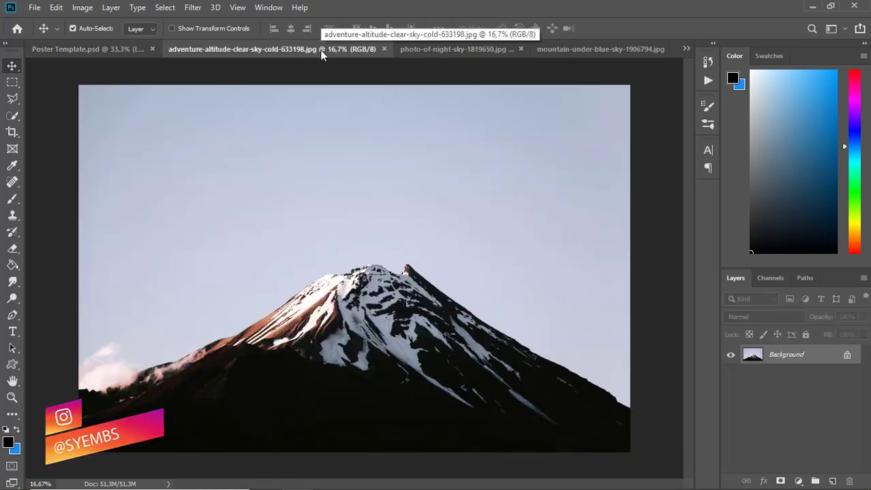
left_click(13, 115)
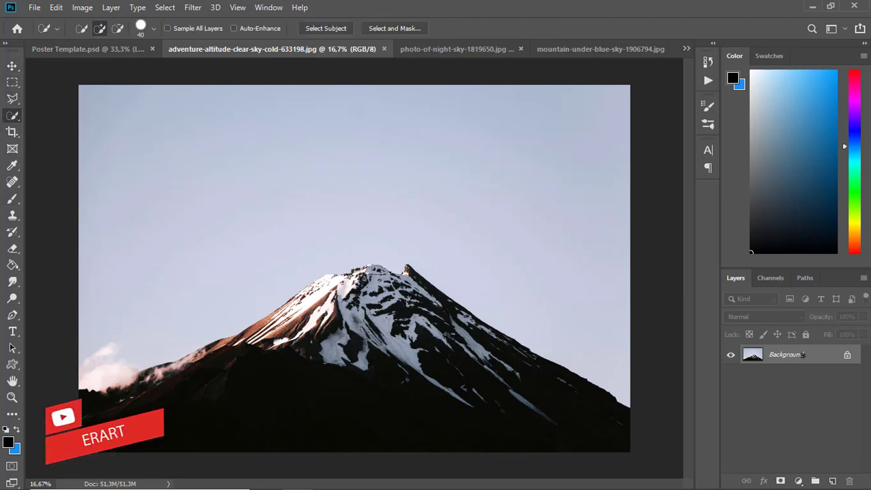
key("ctrl+j")
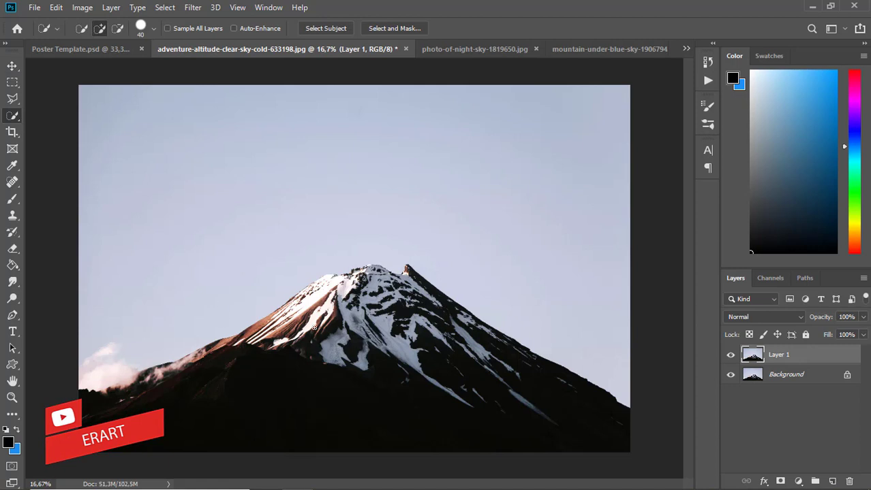
mouse_move(262, 340)
left_mouse_down()
mouse_move(269, 325)
mouse_move(214, 344)
mouse_move(518, 381)
left_mouse_up()
key("bracketright")
key("bracketright")
key("bracketright")
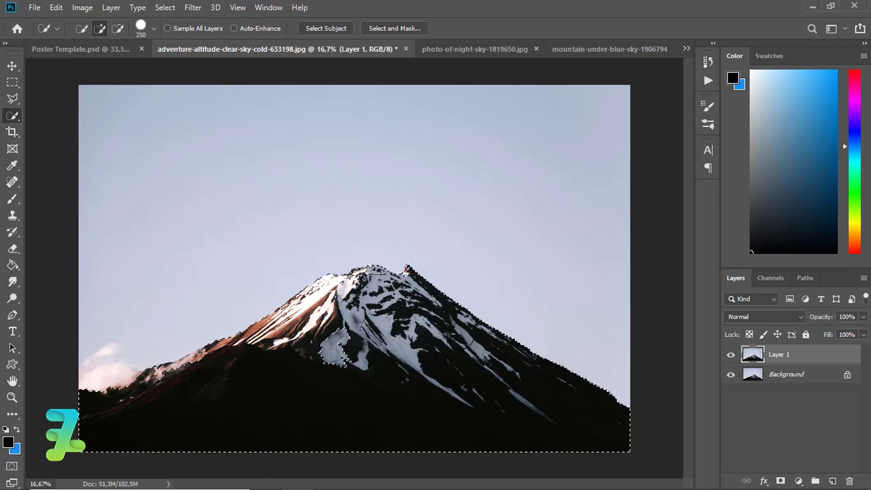
key("bracketleft")
key("bracketleft")
key("bracketleft")
key("bracketleft")
key("bracketleft")
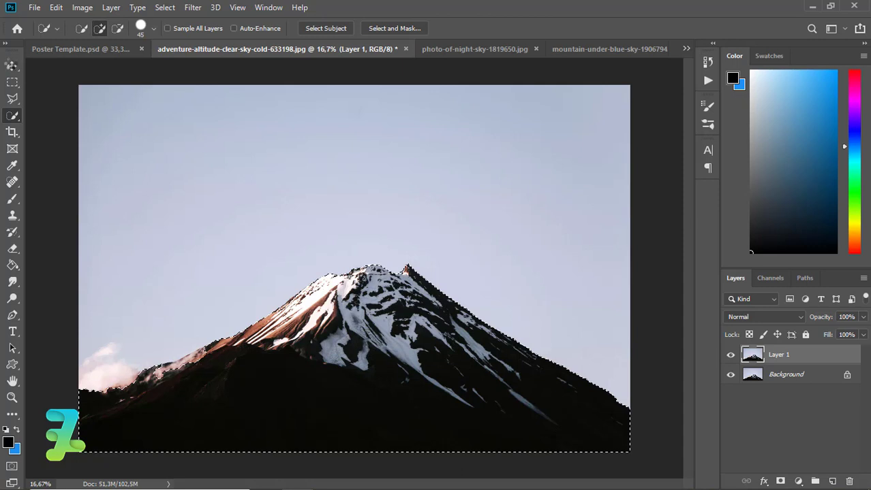
key("v")
left_click(780, 481)
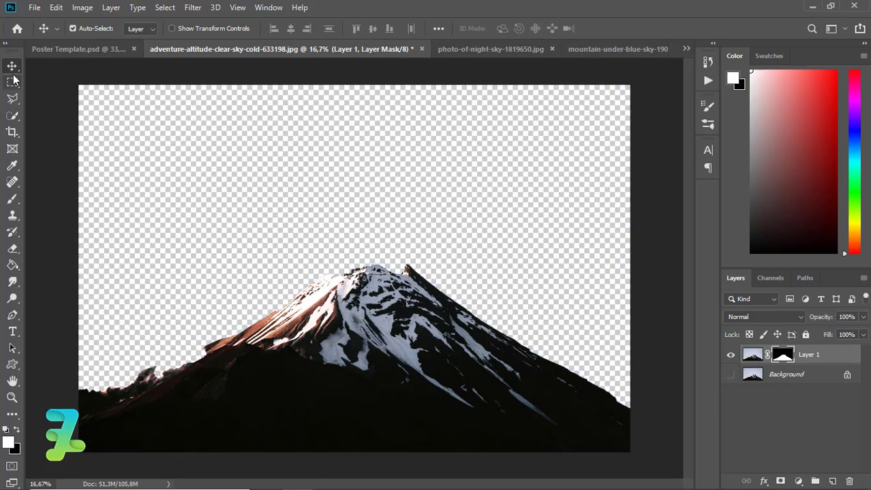
Float the mountain photo, drag its masked Layer 1 into the poster as Layer 3, and close the photo
right_click(218, 65)
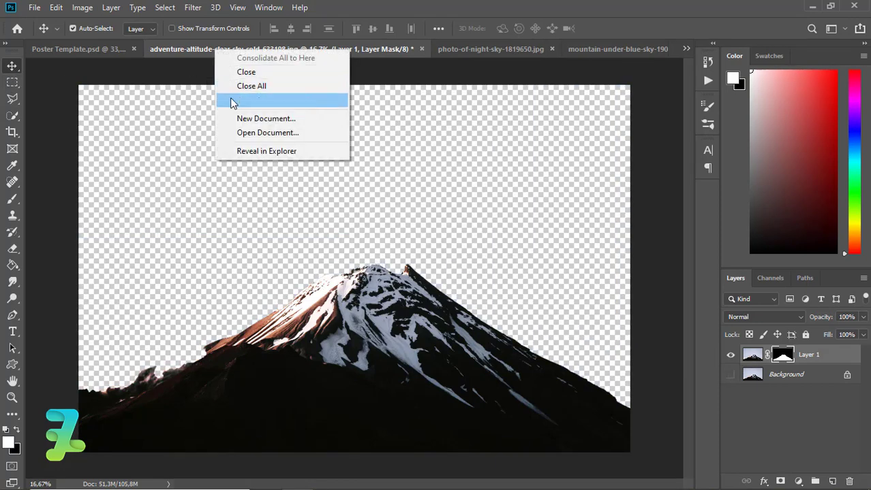
left_click(232, 101)
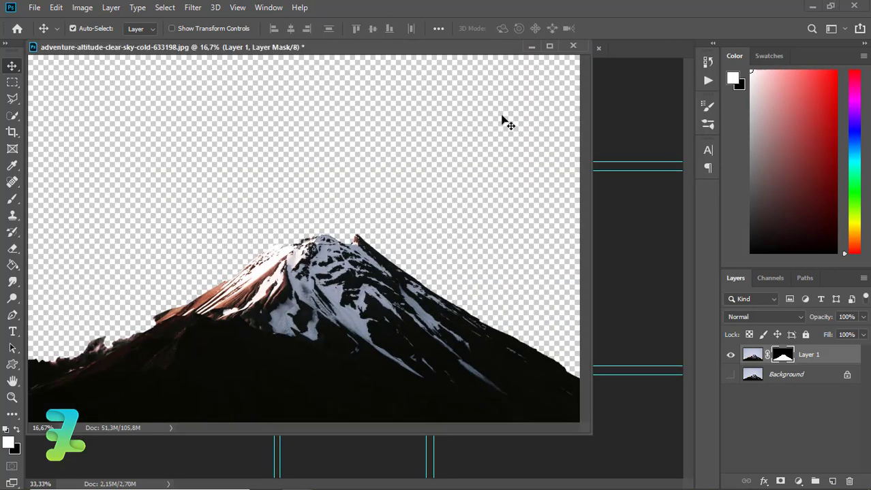
left_click_drag(417, 47, 484, 308)
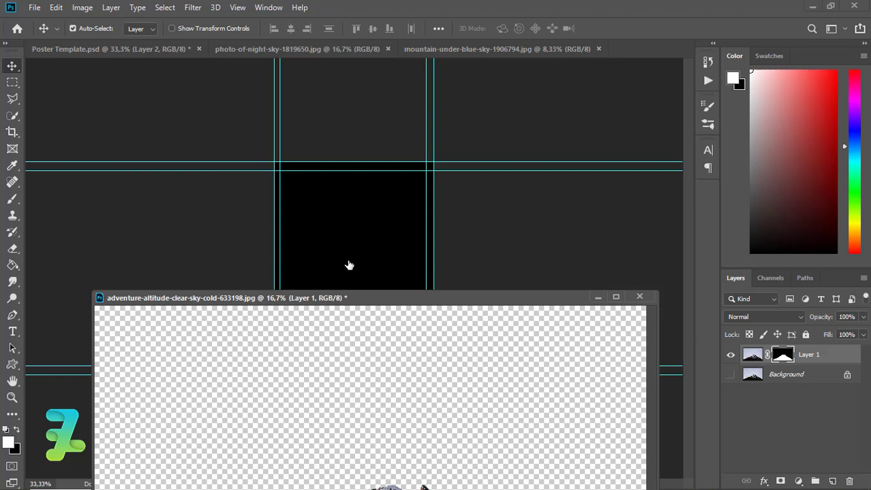
key("ctrl+2")
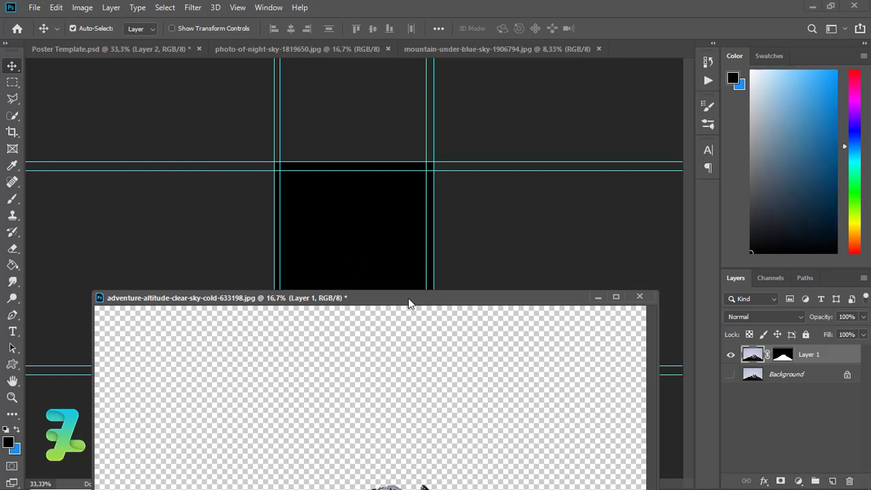
mouse_move(420, 302)
left_mouse_down()
mouse_move(286, 143)
mouse_move(302, 241)
left_mouse_up()
left_click_drag(418, 190, 349, 187)
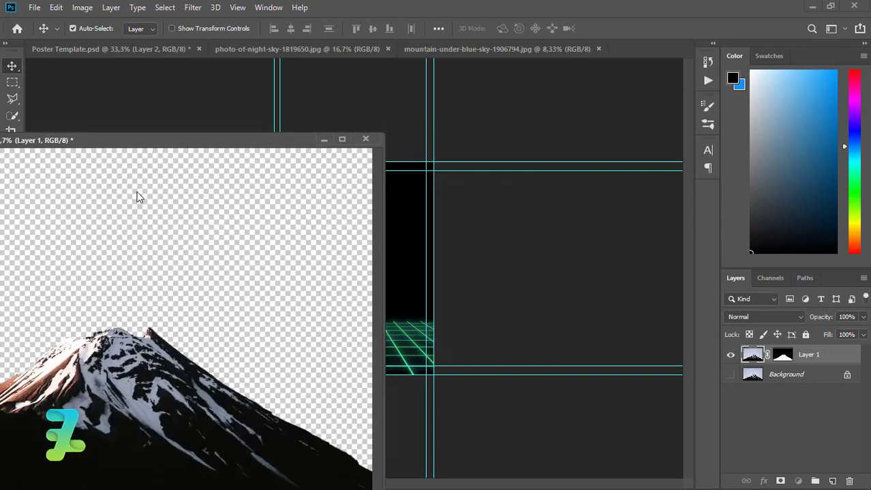
left_click_drag(346, 237, 114, 232)
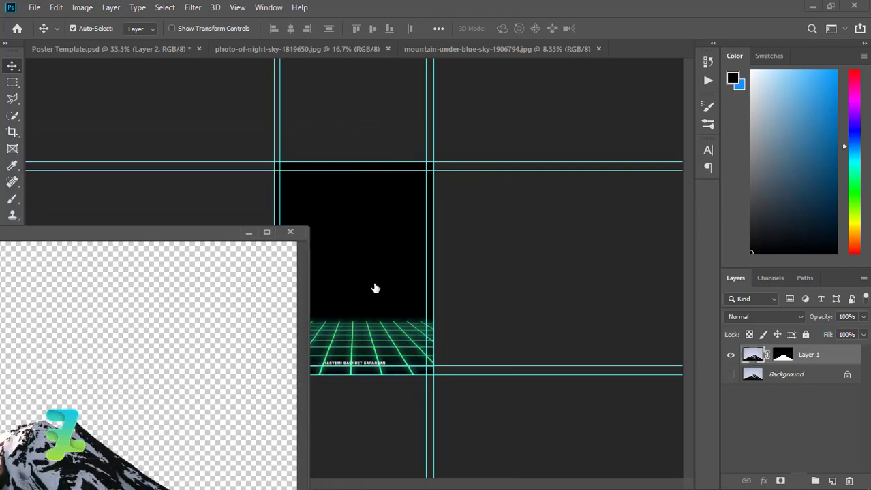
left_click_drag(375, 288, 364, 280)
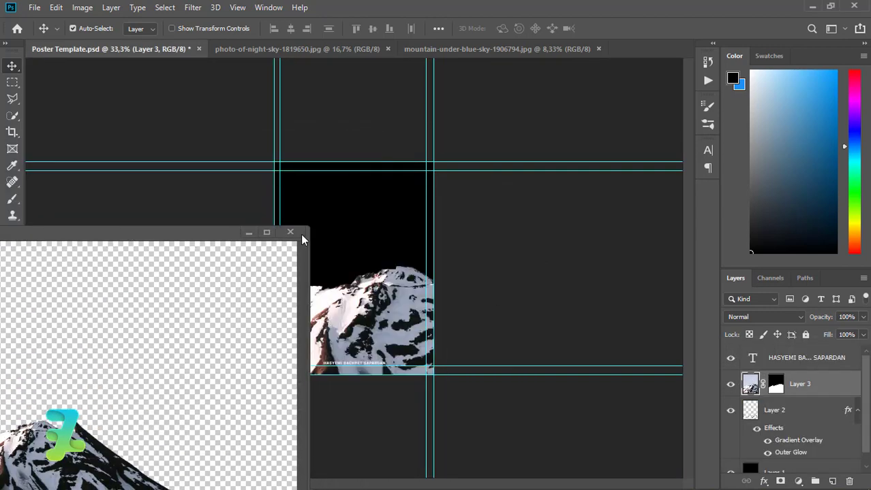
key("ctrl+Tab")
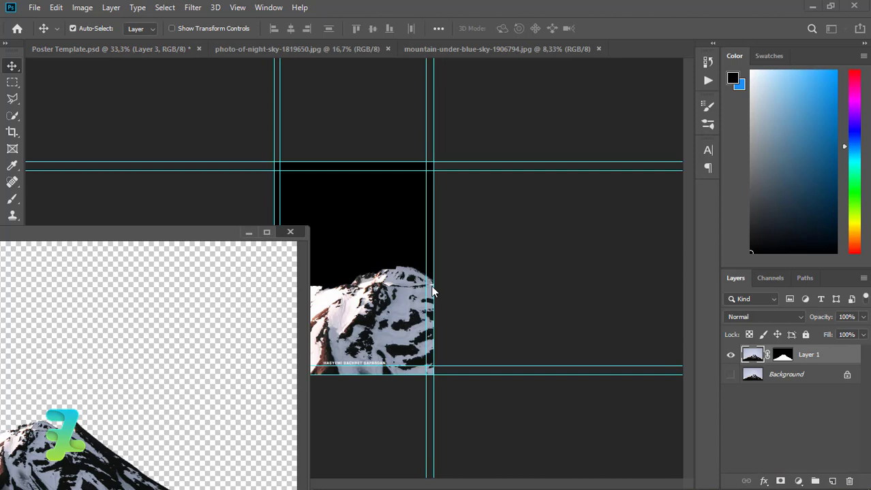
key("ctrl+w")
Discard the mountain photo and shrink the mountain layer to about a third
left_click(430, 194)
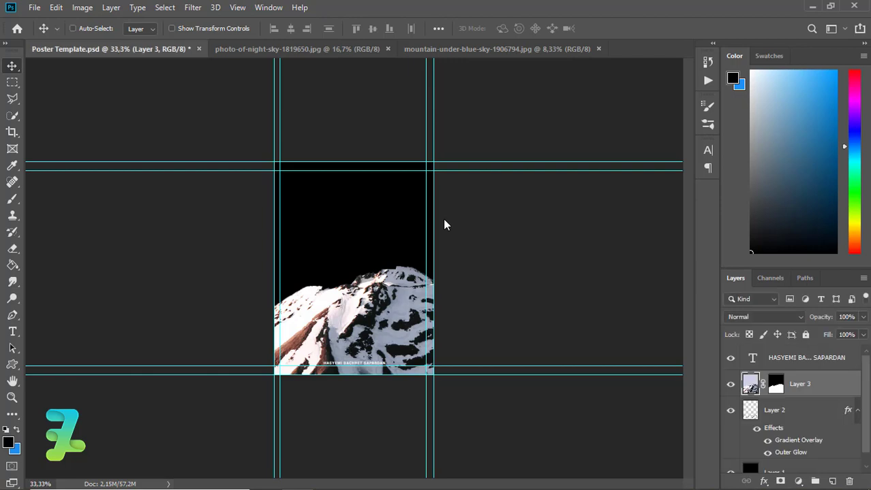
key("ctrl+t")
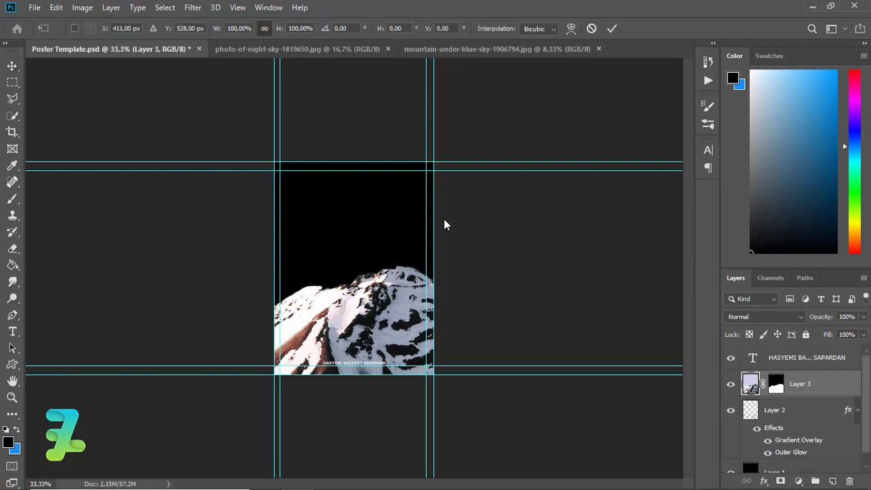
key("ctrl+minus")
key("ctrl+minus")
key("ctrl+minus")
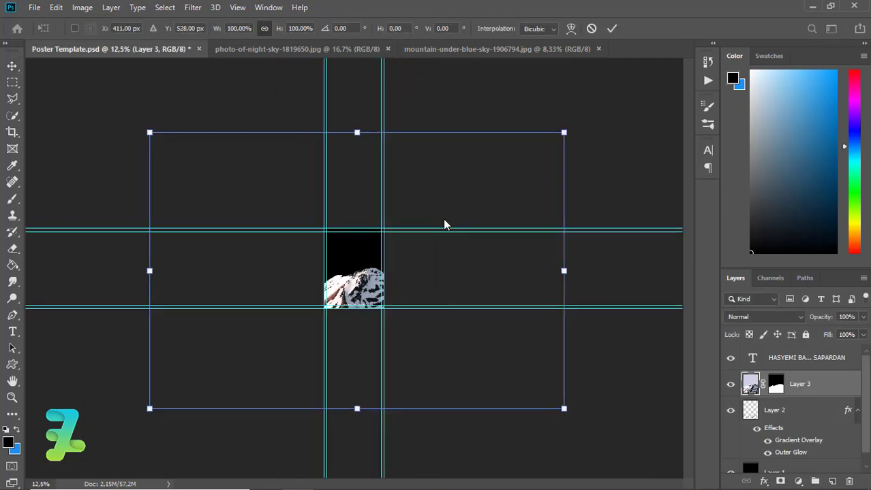
left_click_drag(480, 186, 424, 211)
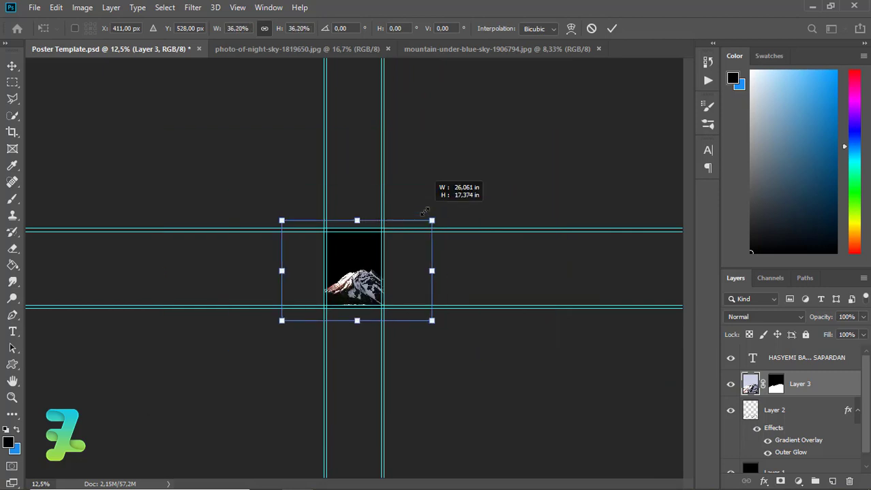
left_click_drag(420, 212, 394, 222)
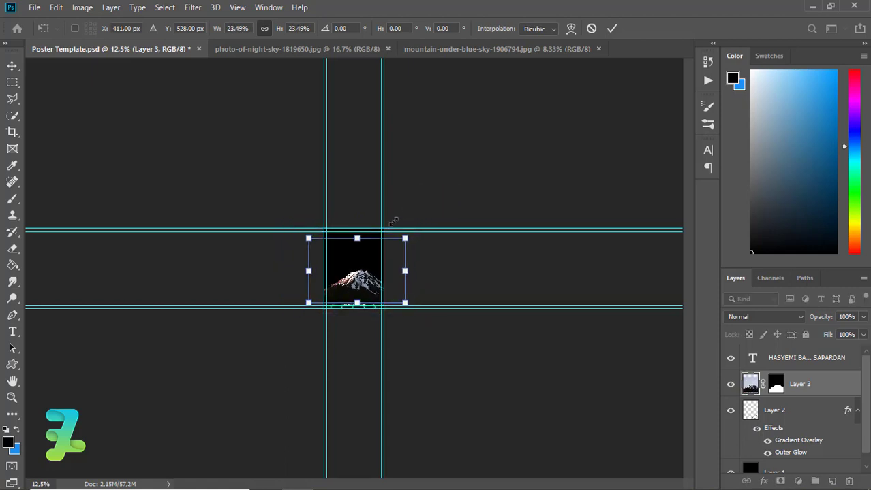
key("ctrl+plus")
key("ctrl+plus")
key("ctrl+plus")
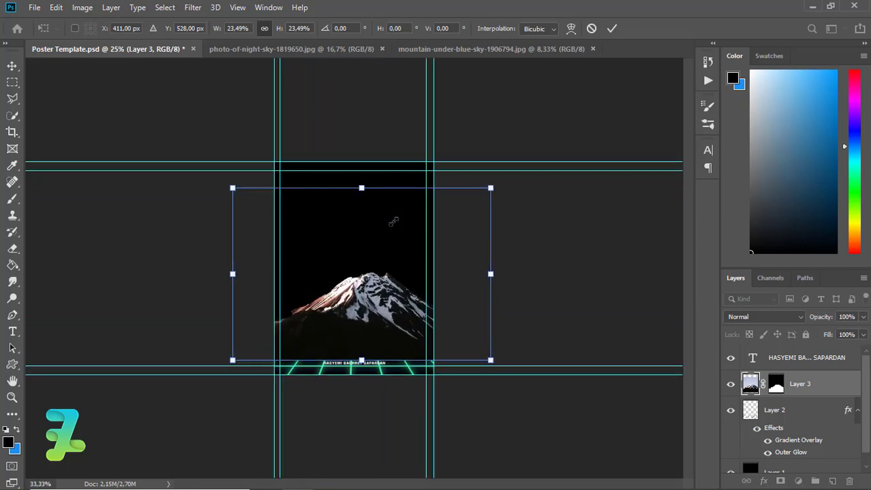
Refine the mountain's size, put Layer 3 below Layer 2, and seat it on the horizon
left_click_drag(369, 276, 360, 275)
left_click_drag(436, 254, 451, 251)
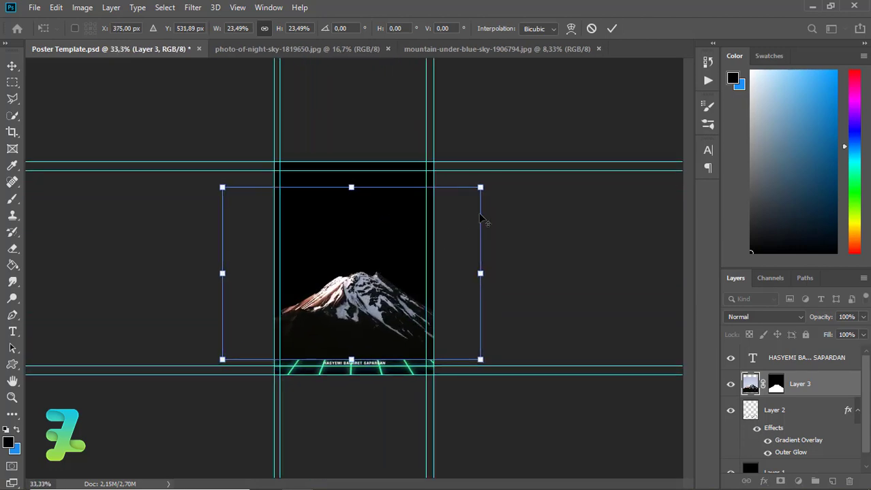
left_click_drag(463, 203, 436, 217)
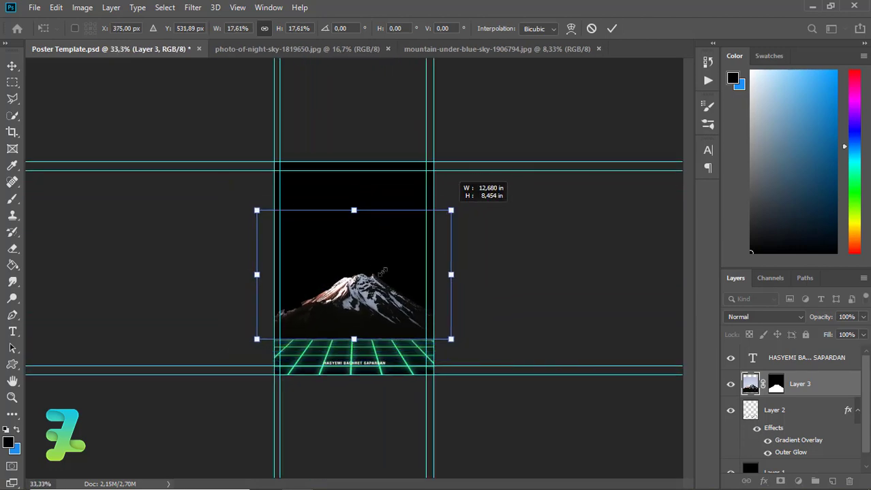
left_click_drag(374, 267, 374, 280)
key("Return")
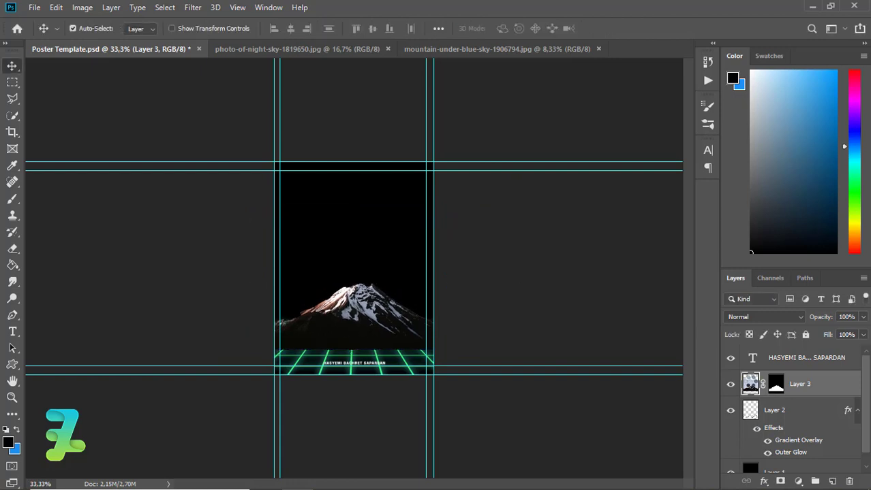
left_click_drag(749, 383, 750, 461)
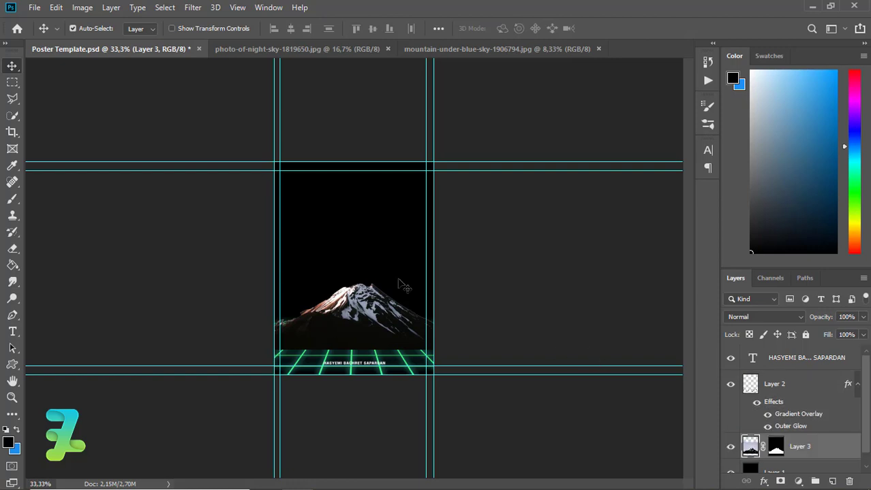
left_click_drag(374, 295, 366, 272)
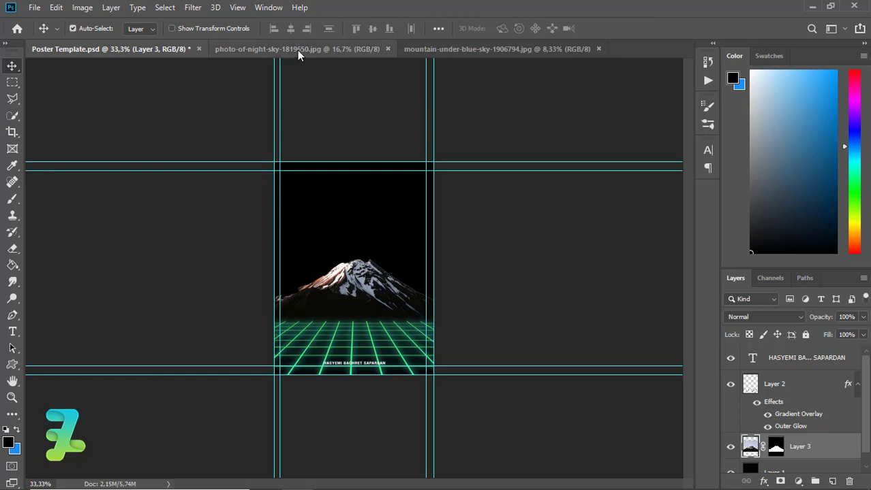
Duplicate the blue-sky photo's layer, Quick Select the rocky ridge, and mask out the sky
left_click(425, 52)
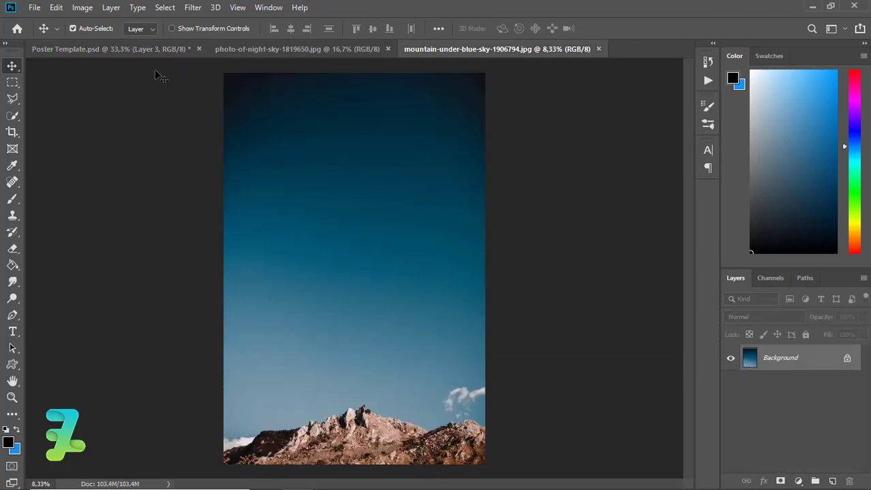
left_click(14, 118)
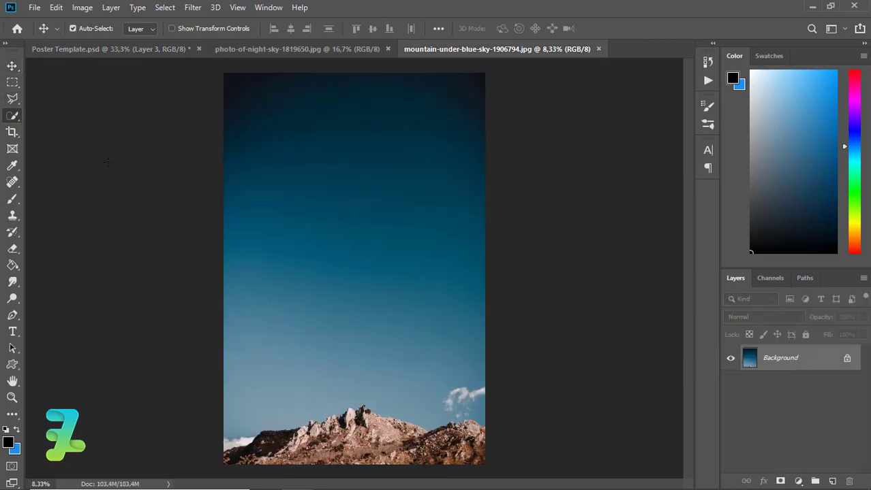
key("ctrl+j")
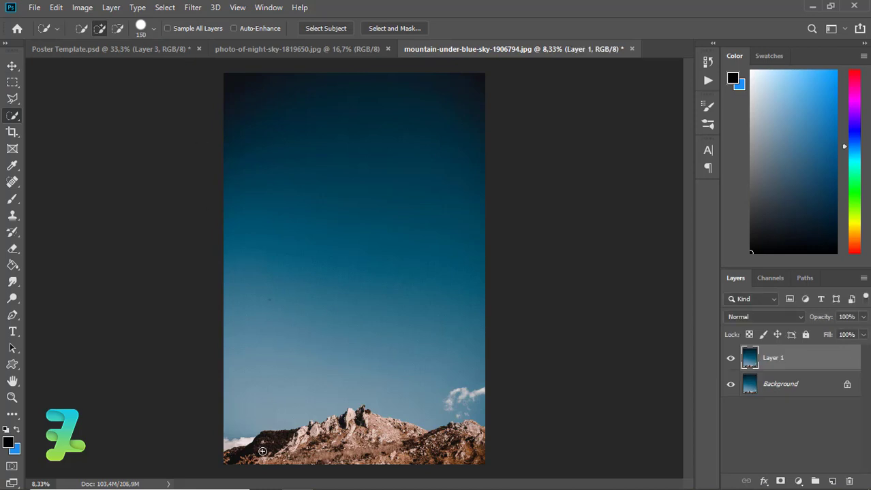
mouse_move(254, 454)
left_mouse_down()
mouse_move(469, 448)
mouse_move(442, 436)
left_mouse_up()
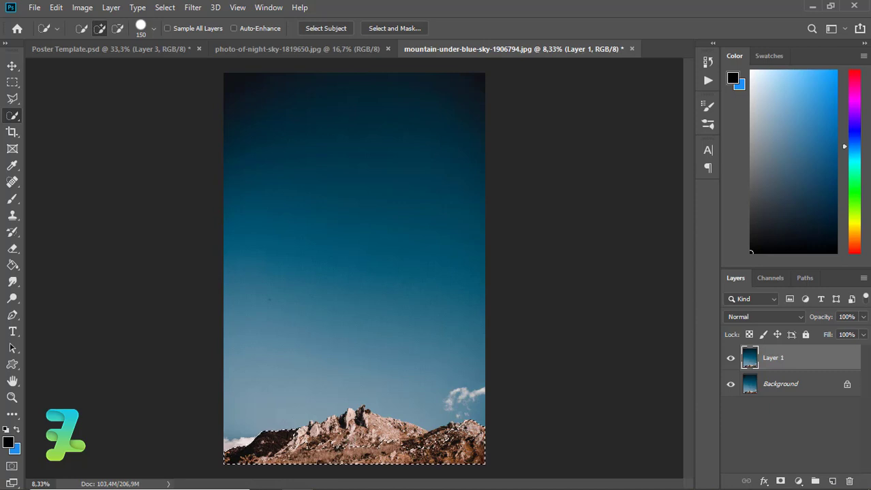
left_click_drag(300, 443, 382, 423)
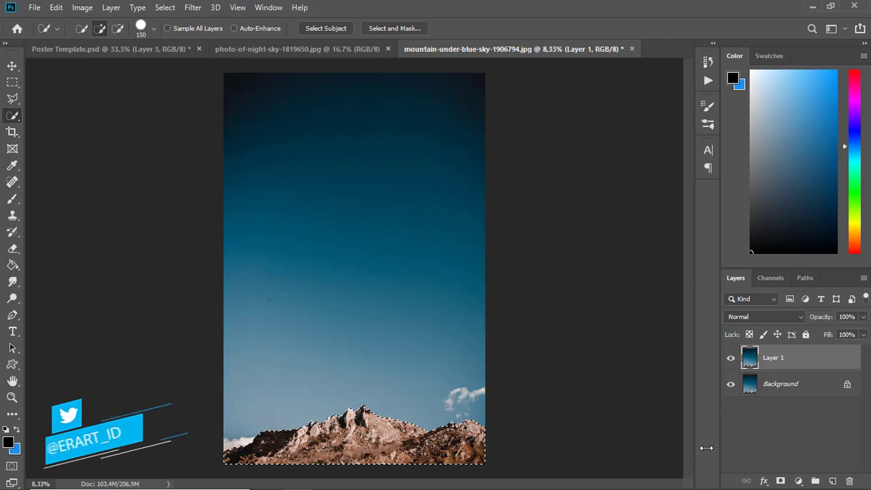
left_click(782, 482)
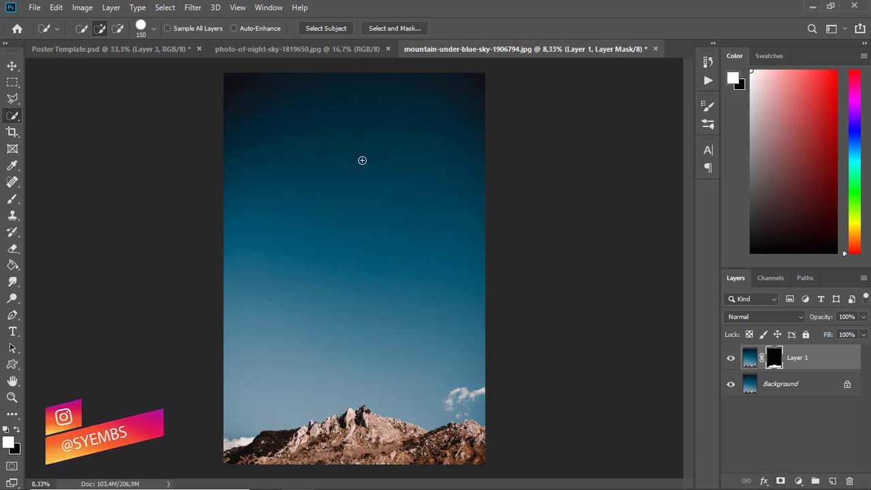
left_click(11, 66)
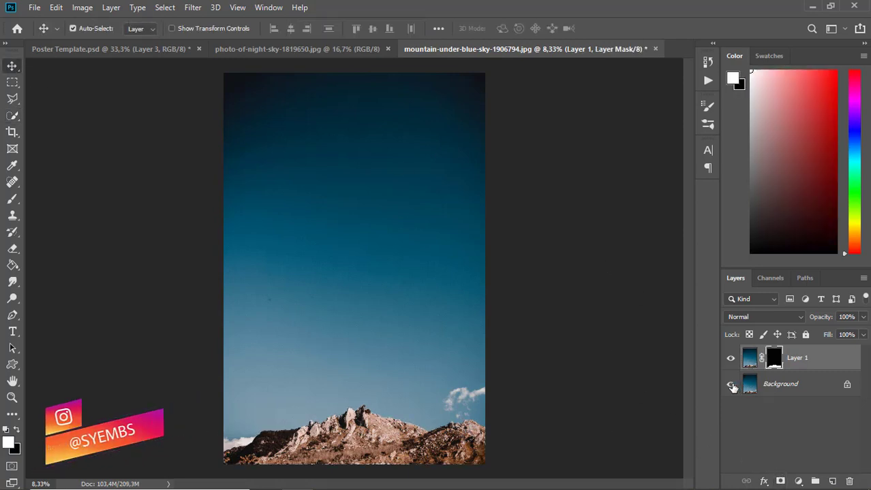
Drag the masked rocky ridge into Poster Template as Layer 4, then close the photo unsaved
right_click(459, 48)
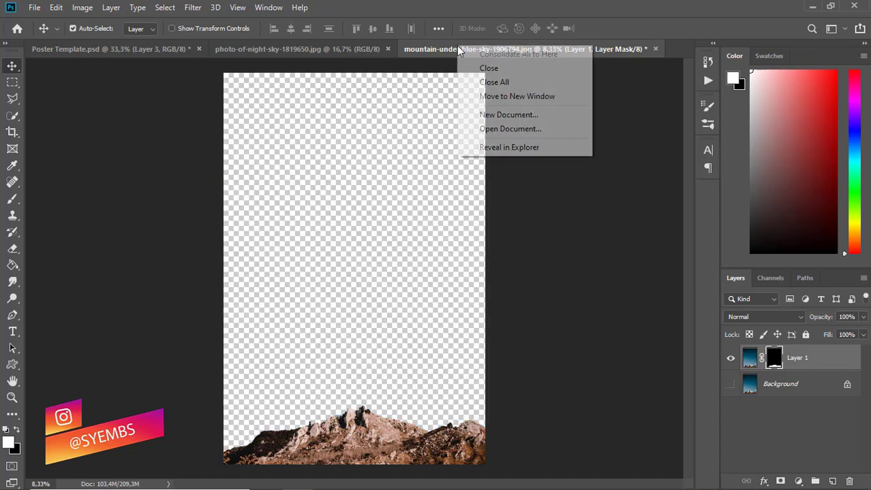
left_click(461, 97)
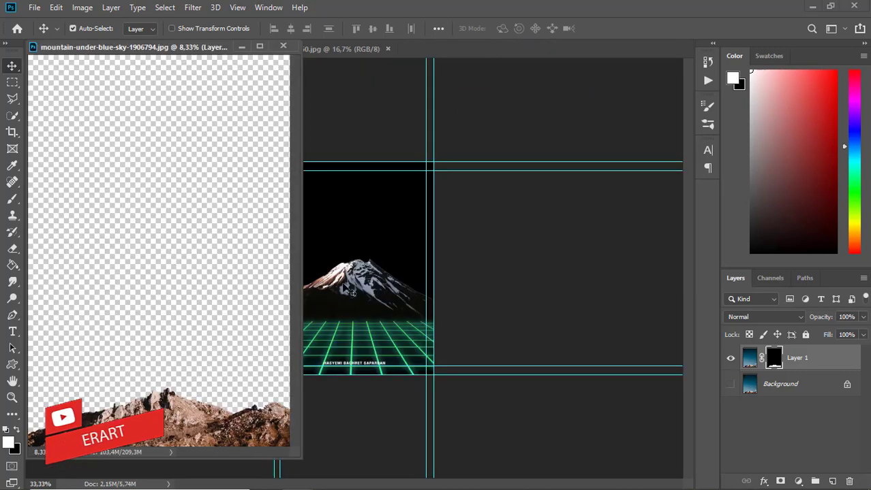
left_click_drag(749, 365, 350, 313)
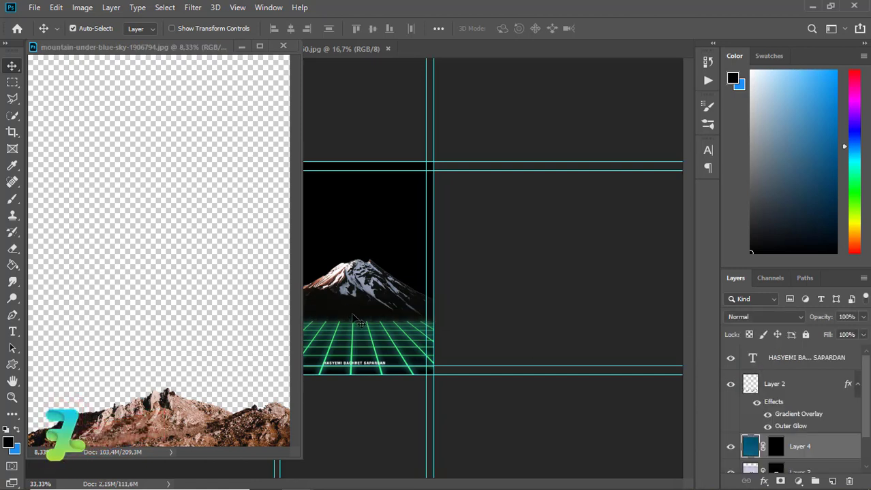
left_click(283, 46)
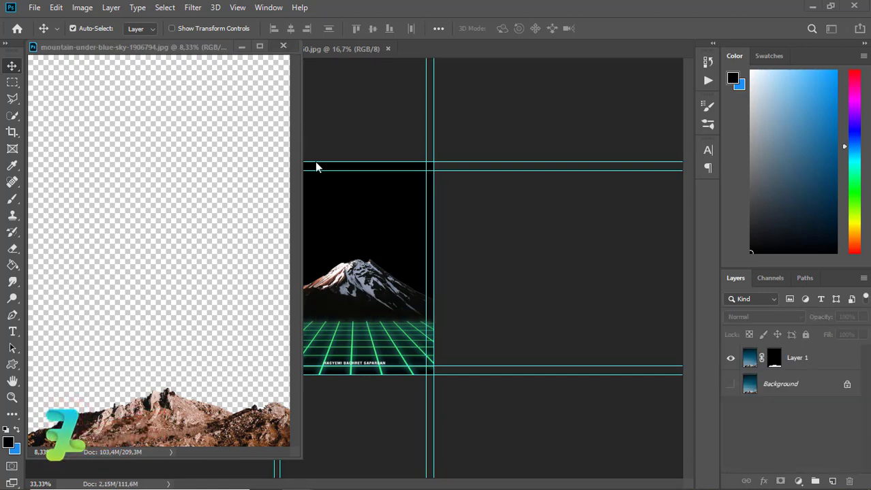
left_click(438, 190)
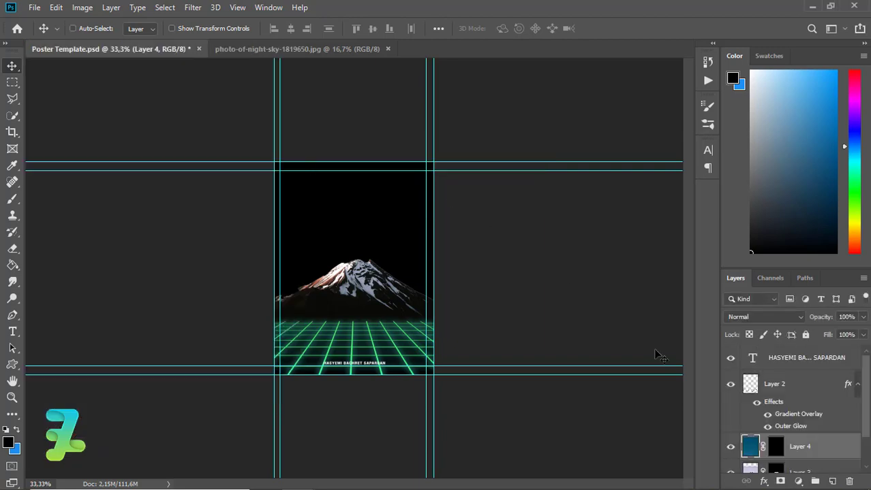
Free-transform the rocky mountain layer, shrinking it to about an eighth and moving it over the poster
key("ctrl+t")
key("ctrl+minus")
key("ctrl+minus")
key("ctrl+minus")
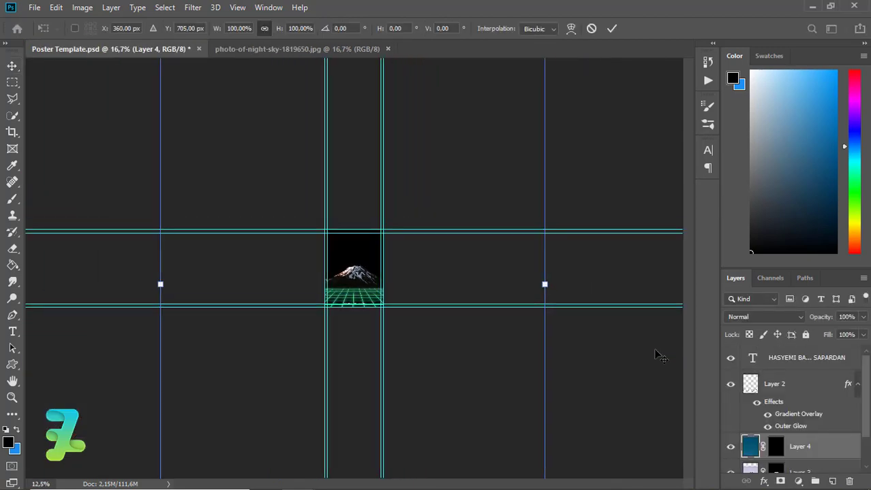
key("ctrl+minus")
key("ctrl+minus")
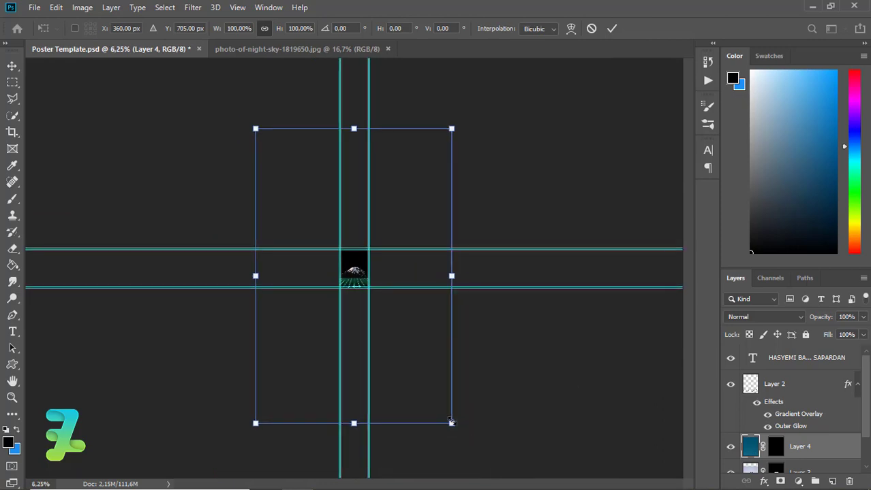
left_click_drag(407, 369, 350, 311)
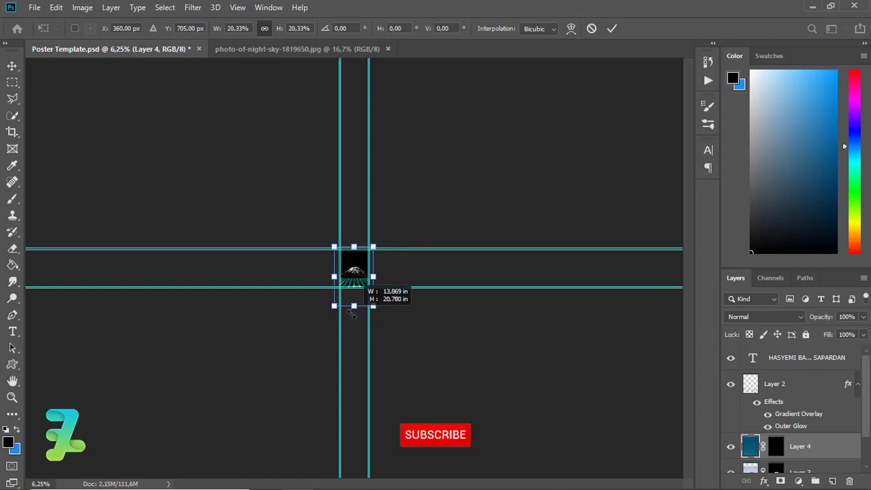
left_click_drag(350, 311, 351, 307)
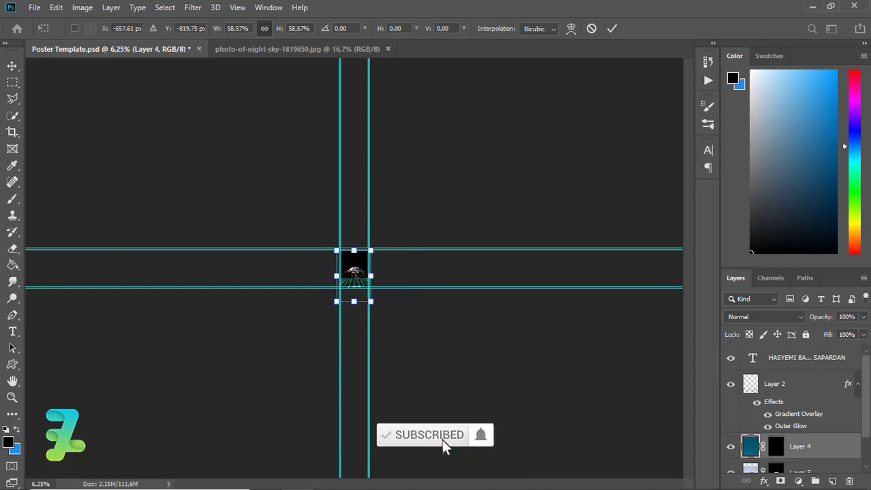
left_click_drag(356, 266, 360, 257)
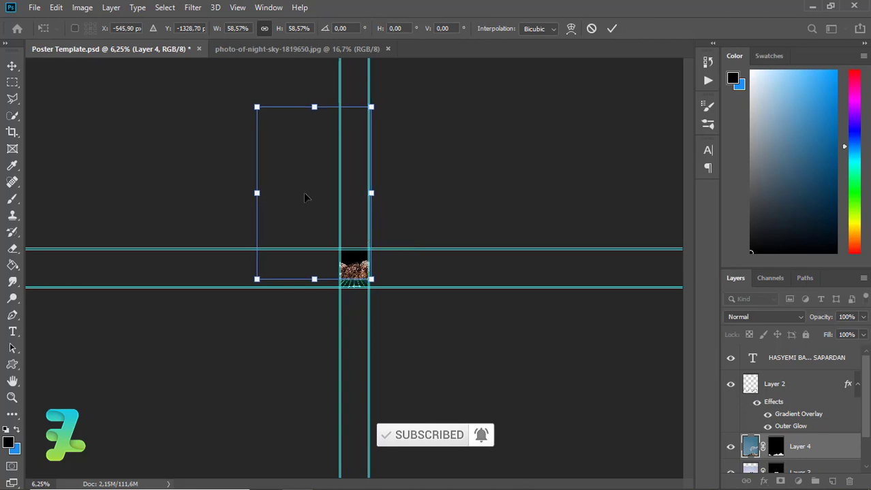
left_click_drag(296, 147, 317, 164)
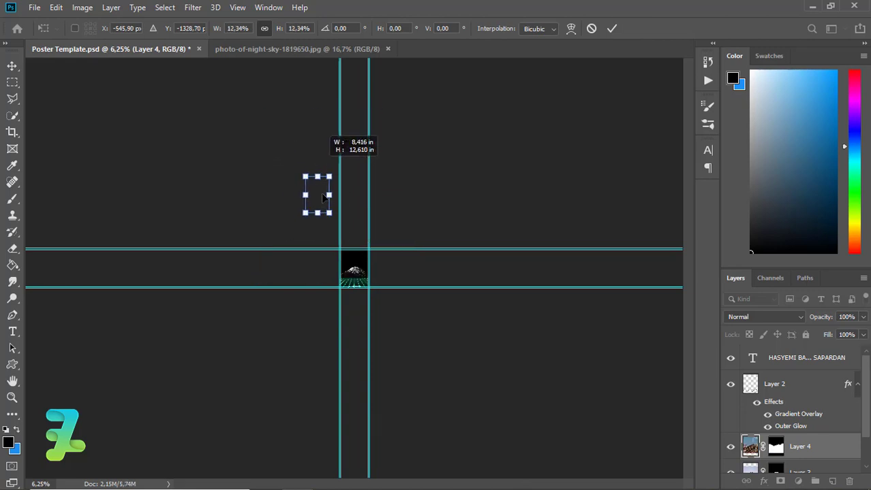
mouse_move(323, 198)
left_mouse_down()
mouse_move(360, 251)
mouse_move(360, 271)
left_mouse_up()
Resize the mountain to span the poster width, raise it above the grid, and apply
key("ctrl+plus")
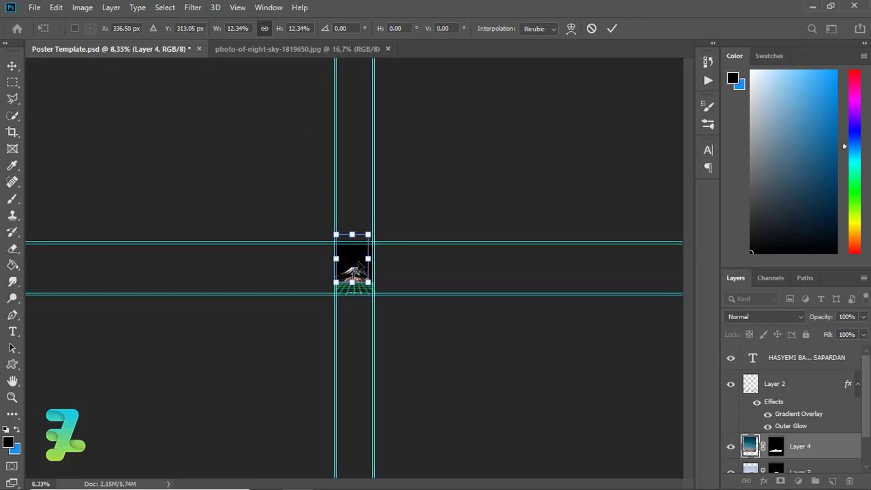
key("ctrl+plus")
key("ctrl+plus")
key("ctrl+plus")
key("ctrl+plus")
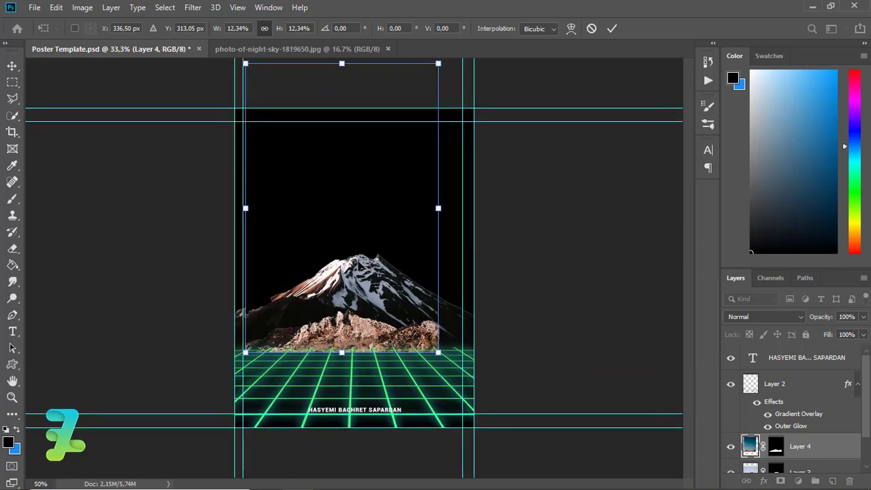
left_click_drag(292, 330, 391, 350)
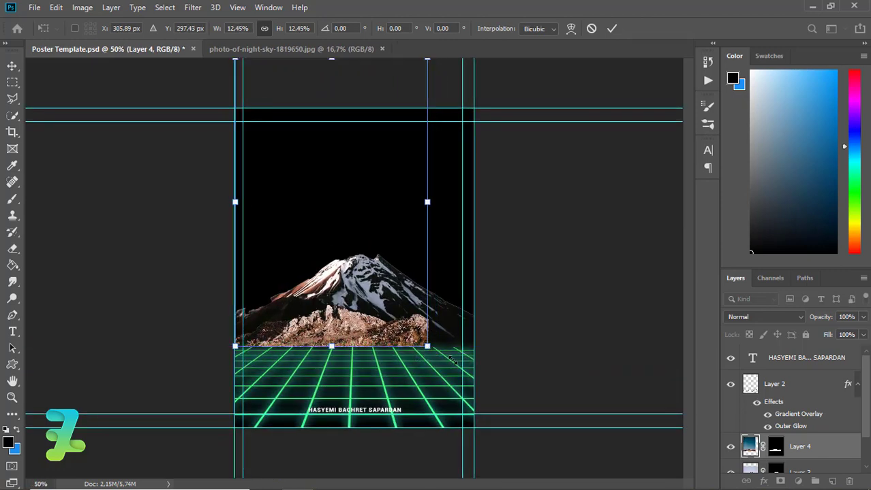
left_click_drag(427, 347, 478, 374)
mouse_move(405, 313)
left_mouse_down()
mouse_move(401, 298)
mouse_move(408, 300)
left_mouse_up()
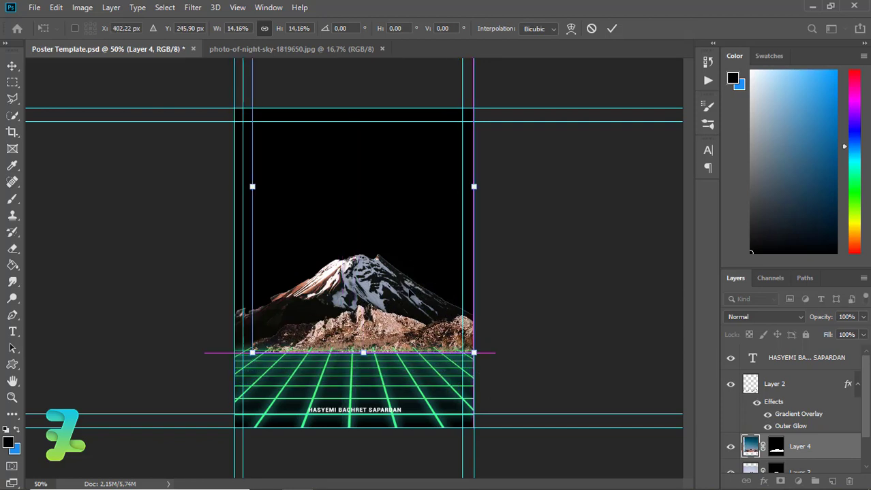
left_click_drag(252, 353, 206, 374)
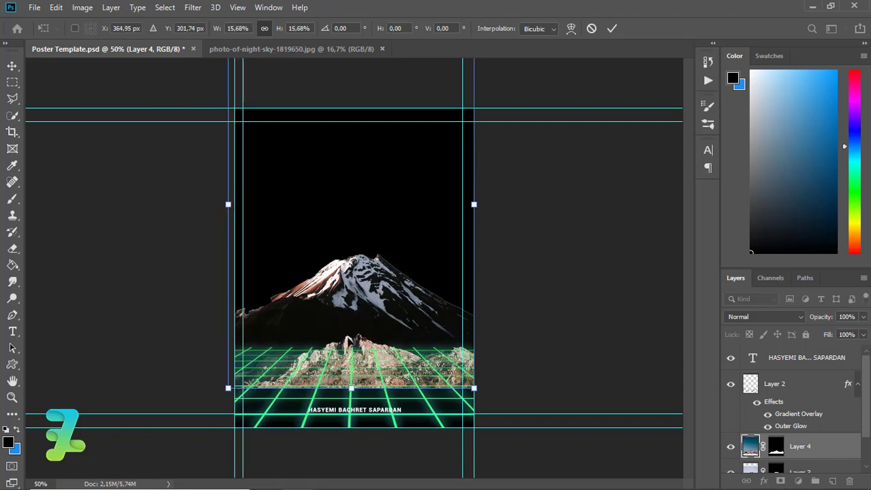
left_click_drag(349, 337, 351, 301)
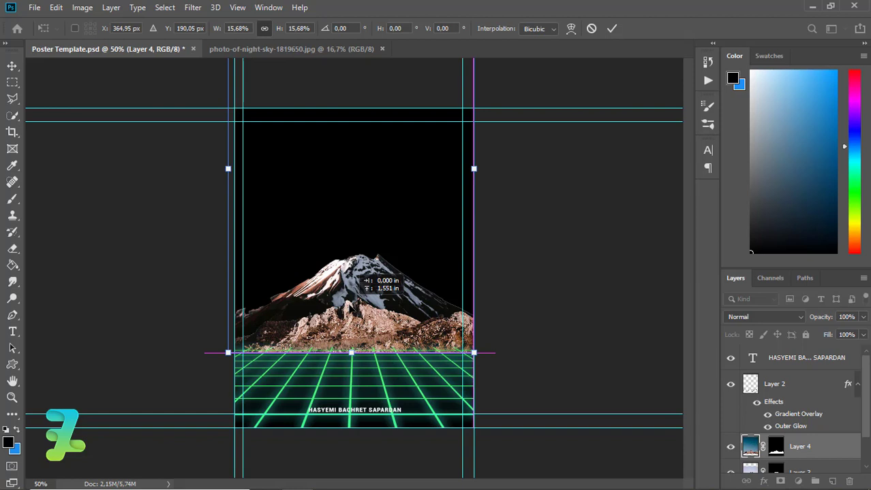
left_click_drag(360, 274, 354, 261)
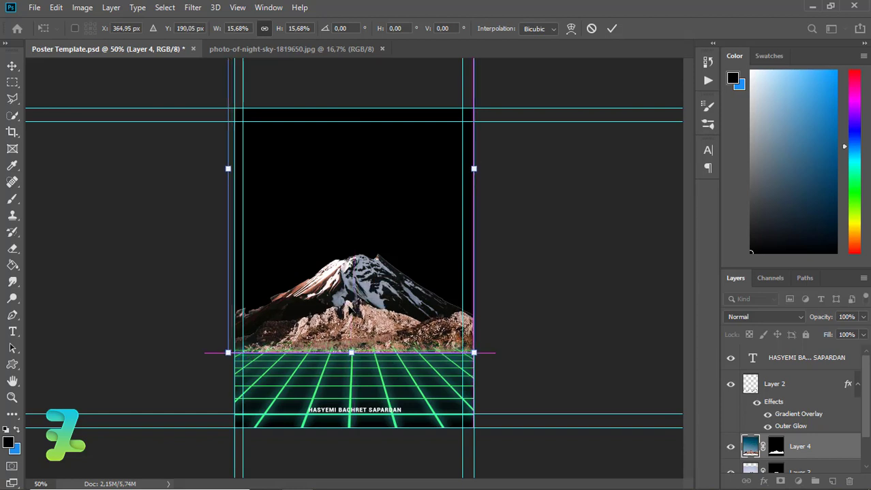
key("Return")
Flip the mountain horizontally and nudge it to sit just above the grid
left_click(56, 7)
mouse_move(149, 298)
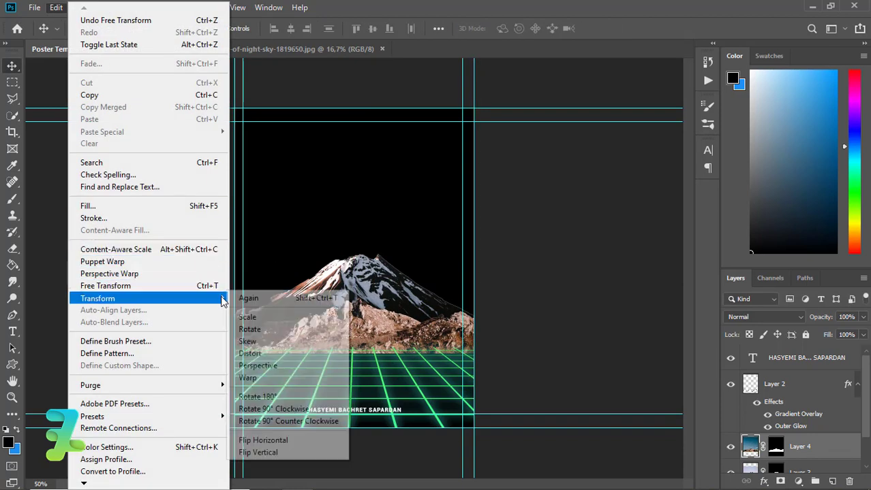
left_click(263, 440)
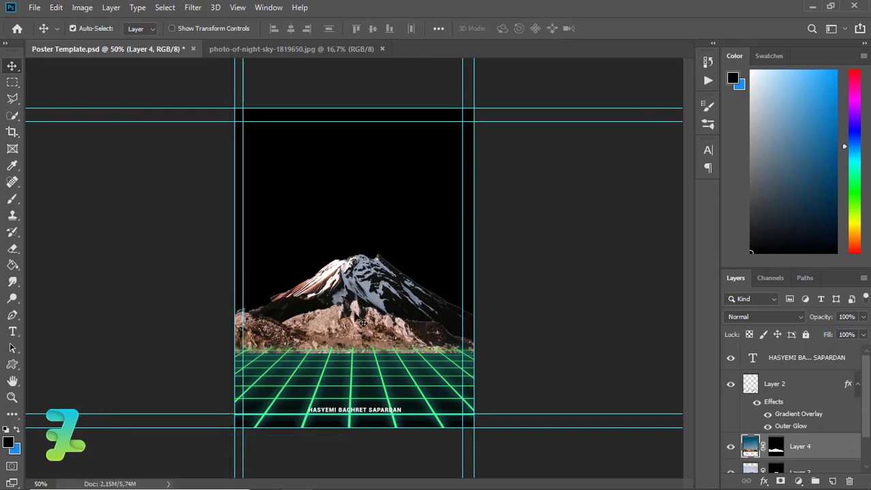
left_click_drag(362, 333, 356, 325)
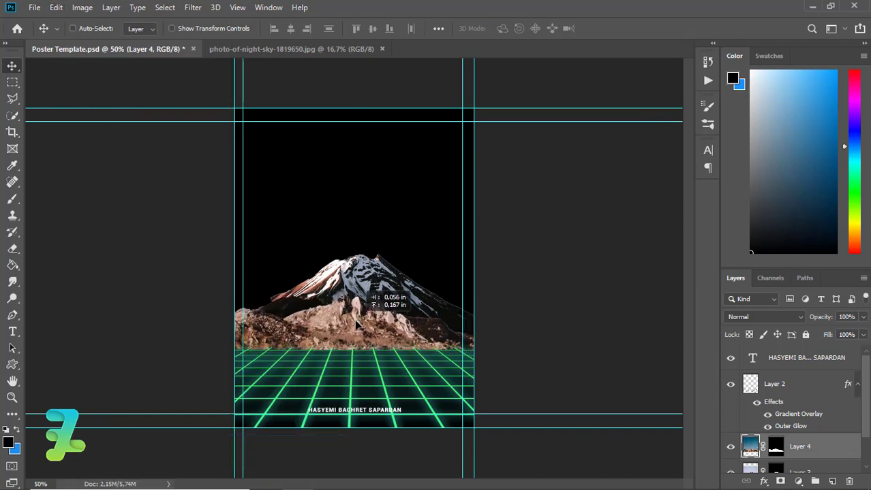
left_click_drag(356, 326, 356, 325)
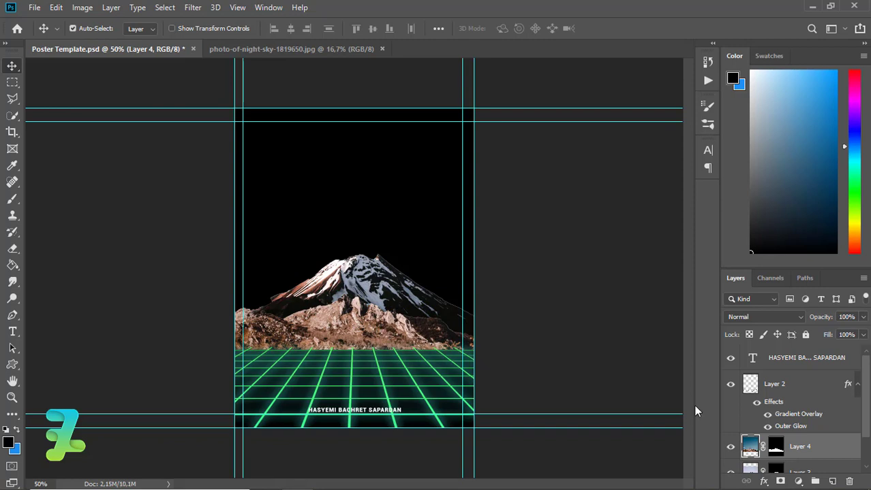
Add a Brightness/Contrast adjustment clipped to Layer 4 with Brightness lowered to -137
left_click(797, 482)
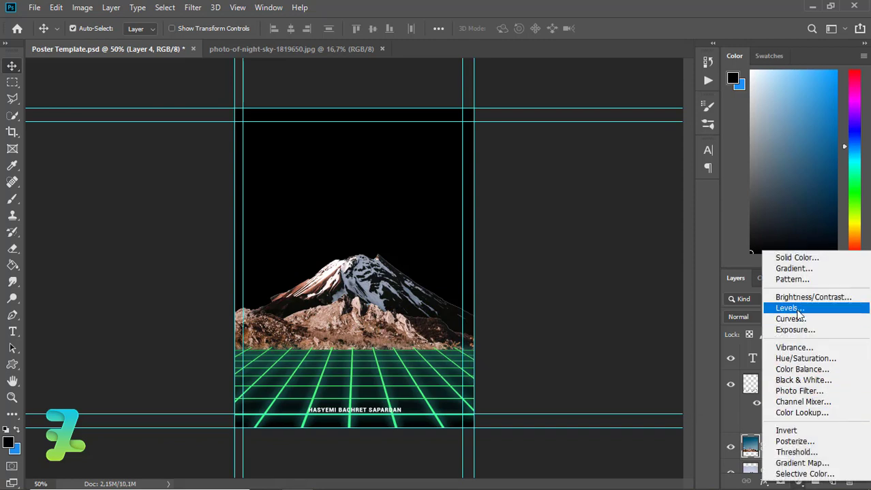
left_click(811, 297)
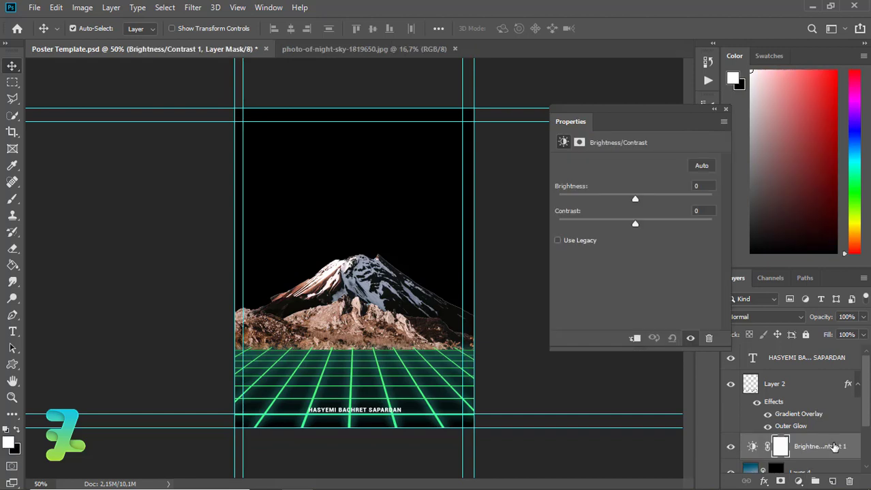
right_click(832, 446)
left_click(712, 246)
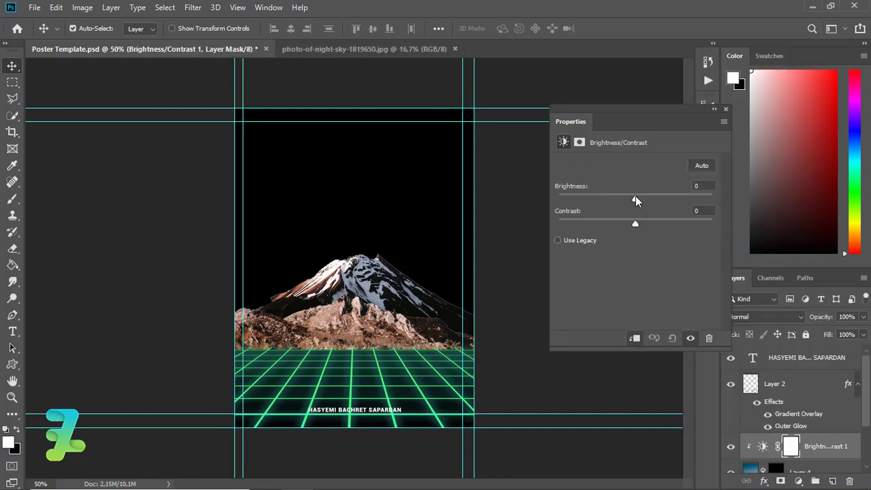
left_click_drag(617, 201, 564, 201)
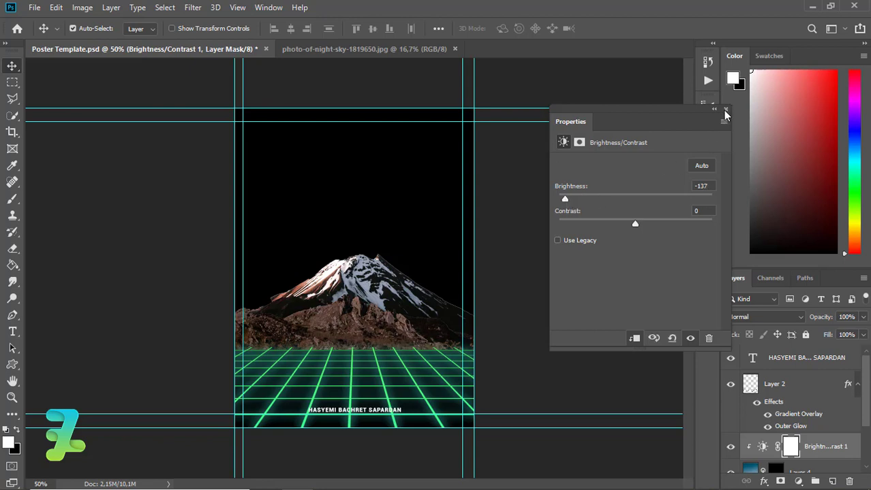
Add a new empty Layer 5 clipped to the mountain
left_click(832, 482)
right_click(837, 451)
left_click(697, 247)
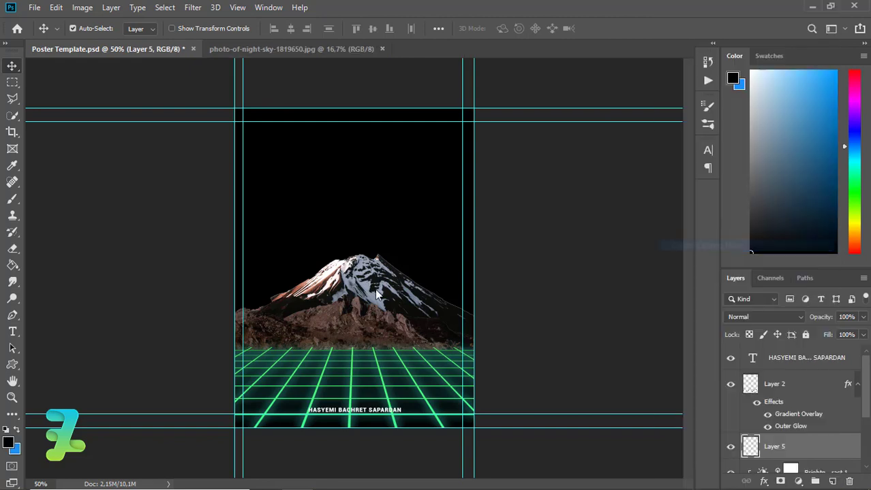
Choose the Brush tool and set the foreground colour to a fully saturated hot pink
left_click(13, 198)
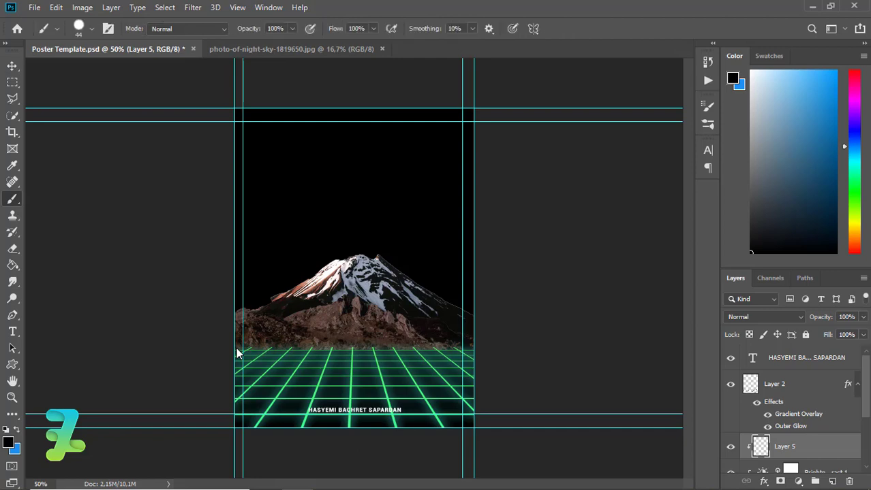
key("ctrl+plus")
key("ctrl+plus")
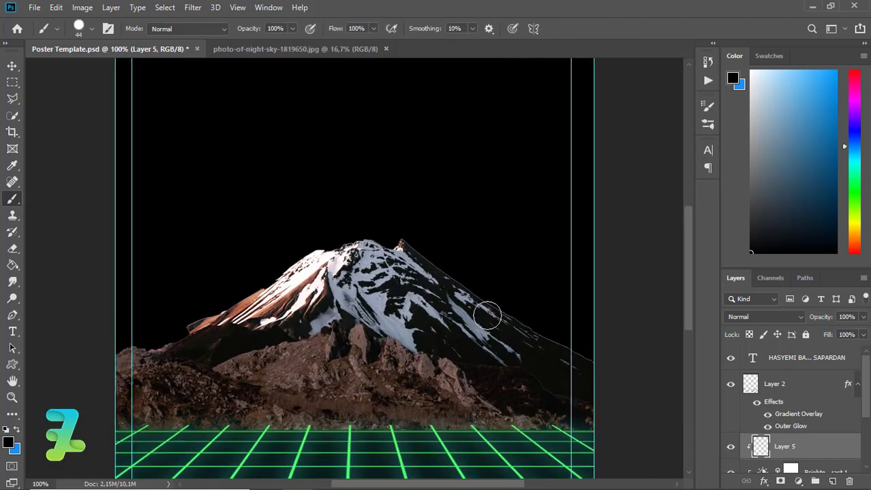
key("ctrl+plus")
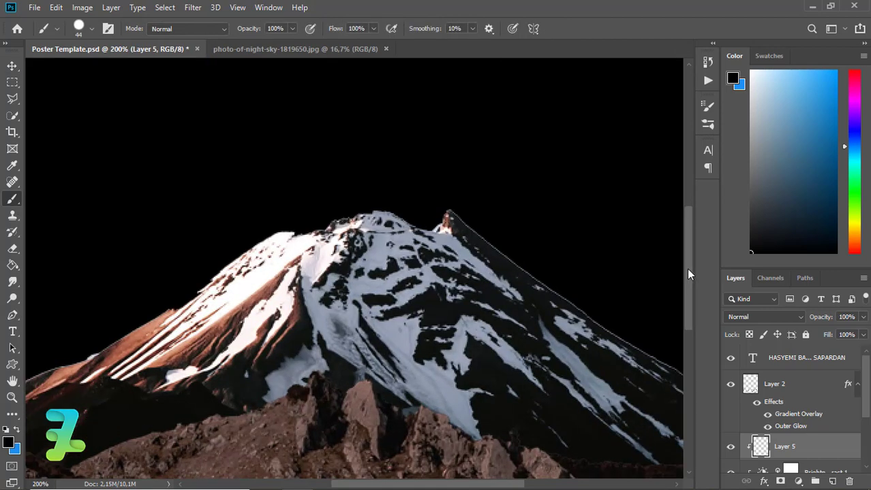
scroll(694, 305, "down", 3)
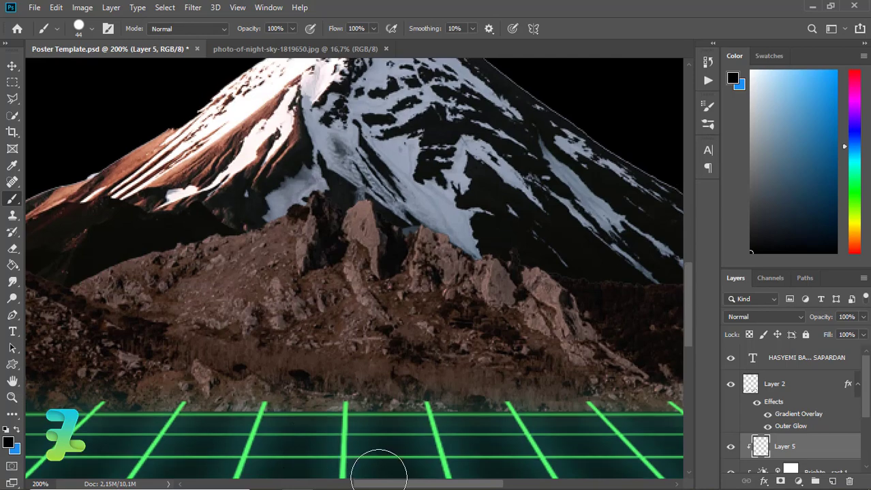
left_click_drag(380, 487, 346, 488)
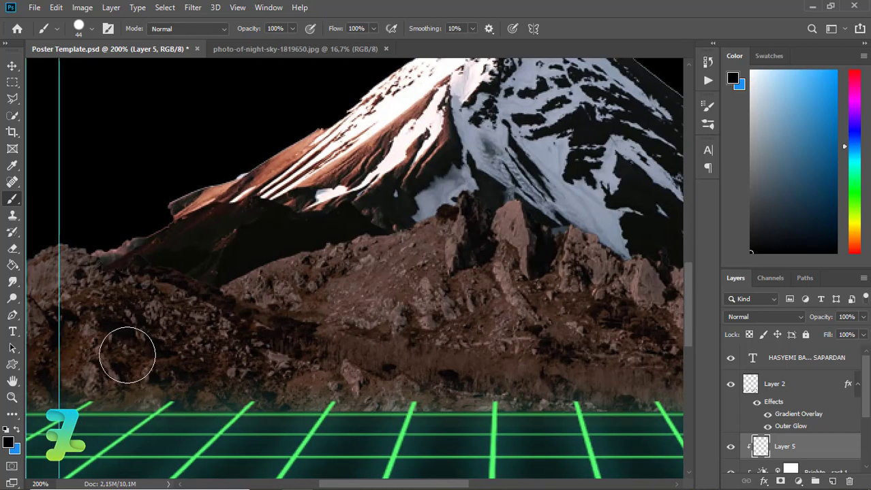
left_click(8, 442)
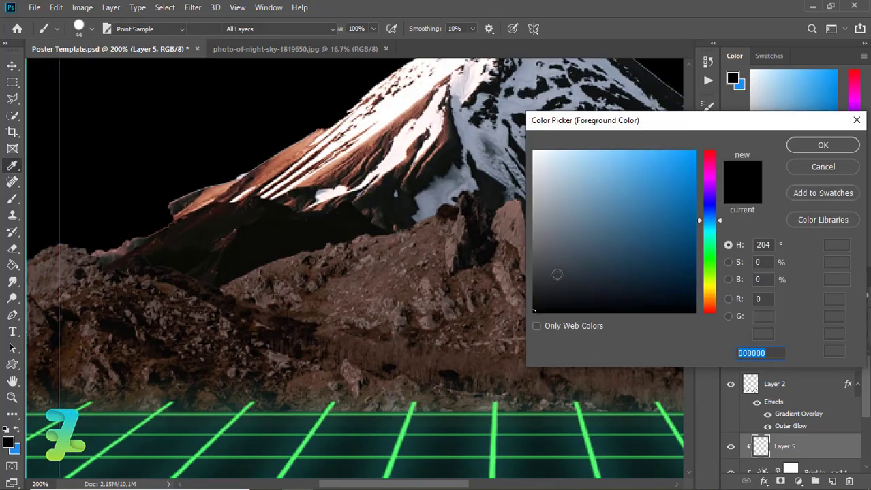
left_click_drag(690, 155, 710, 136)
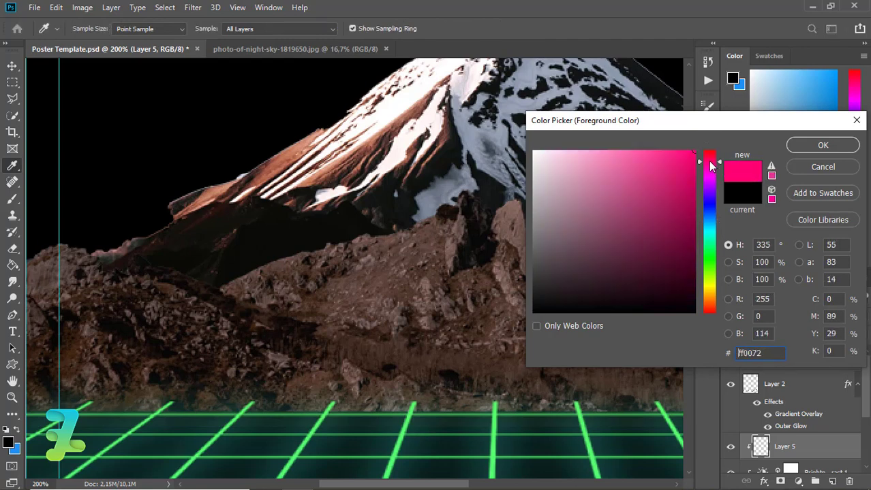
left_click(822, 145)
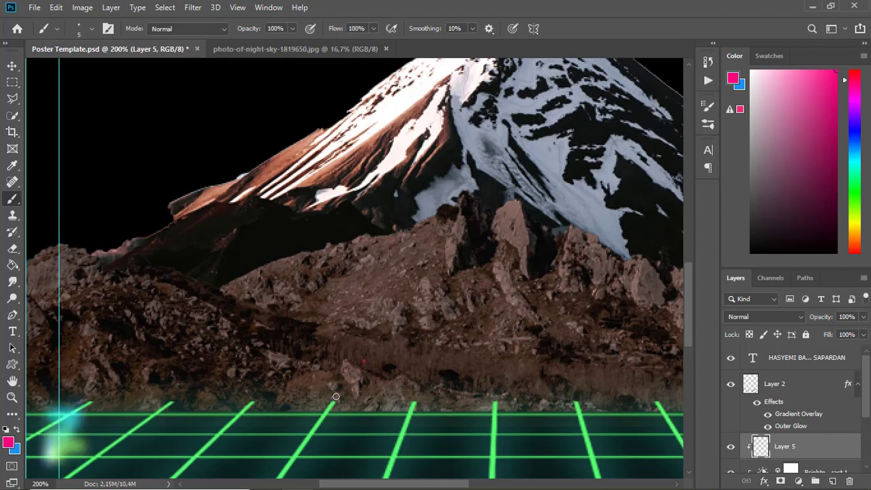
Paint and undo a test stroke, set brush size to 3, and select the Pen tool
left_click_drag(332, 402, 348, 379)
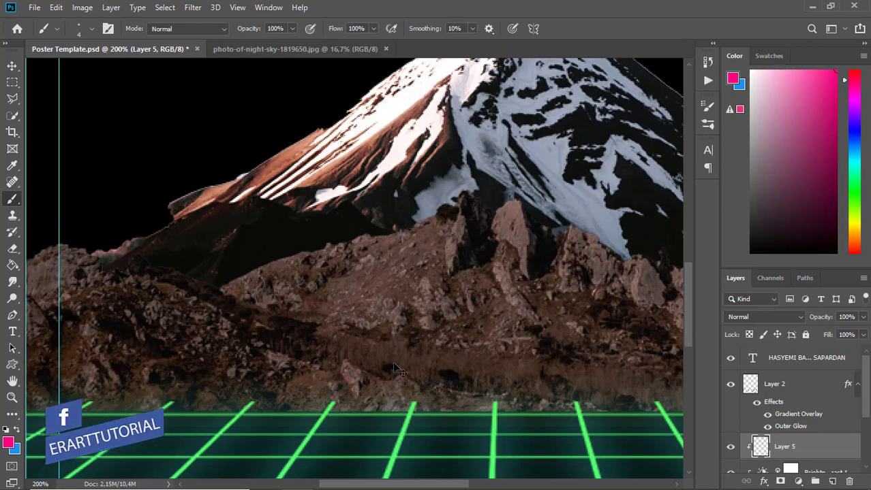
key("ctrl+shift+z")
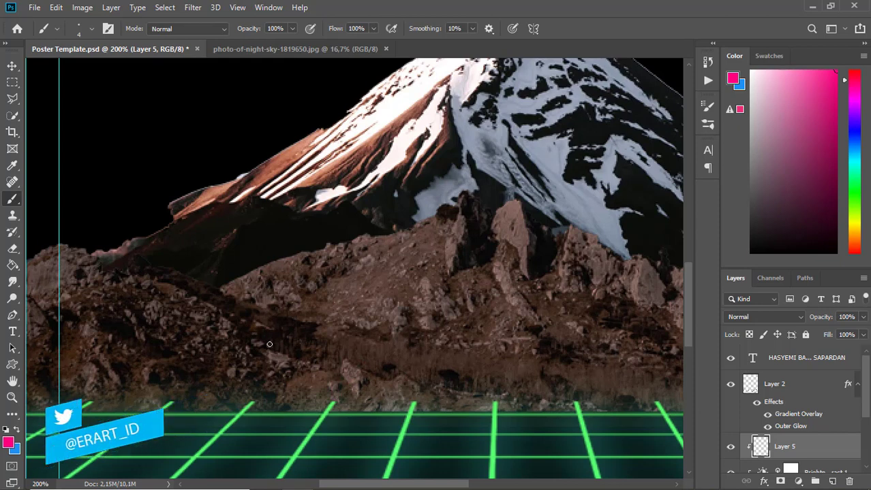
key("bracketleft")
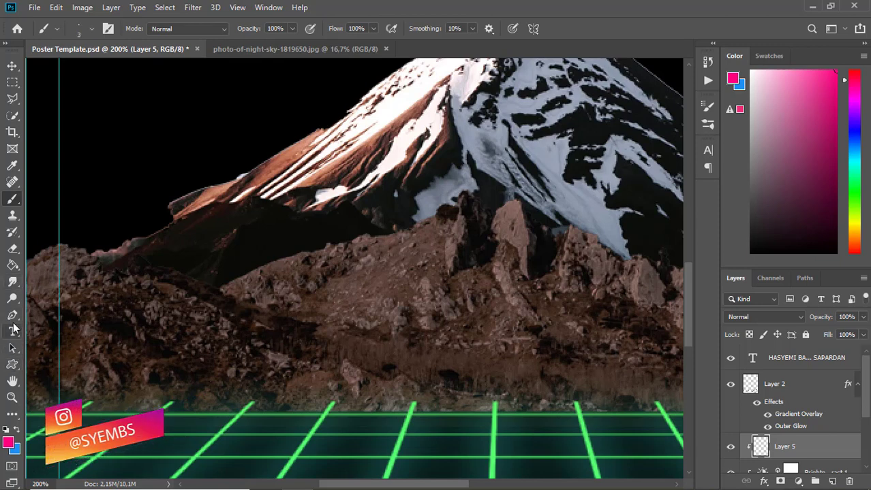
left_click(12, 317)
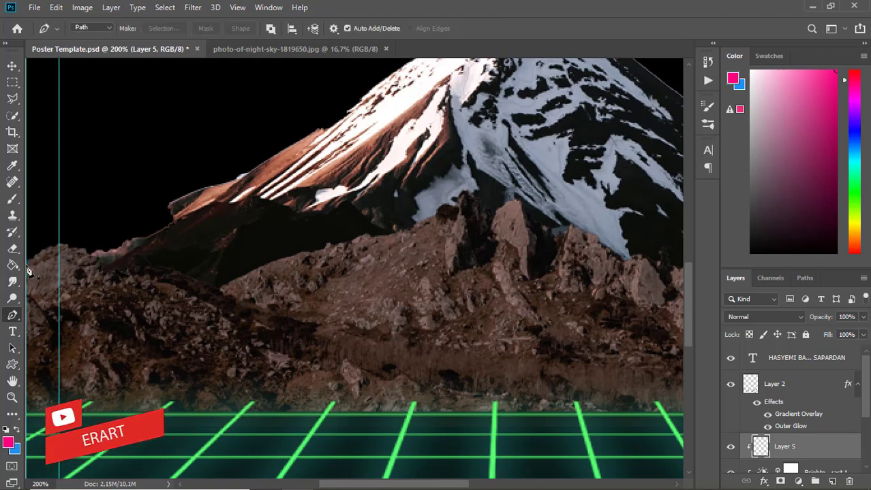
Draw a zigzag pen path across the mountain's rocky ridges from left to right
key("ctrl+minus")
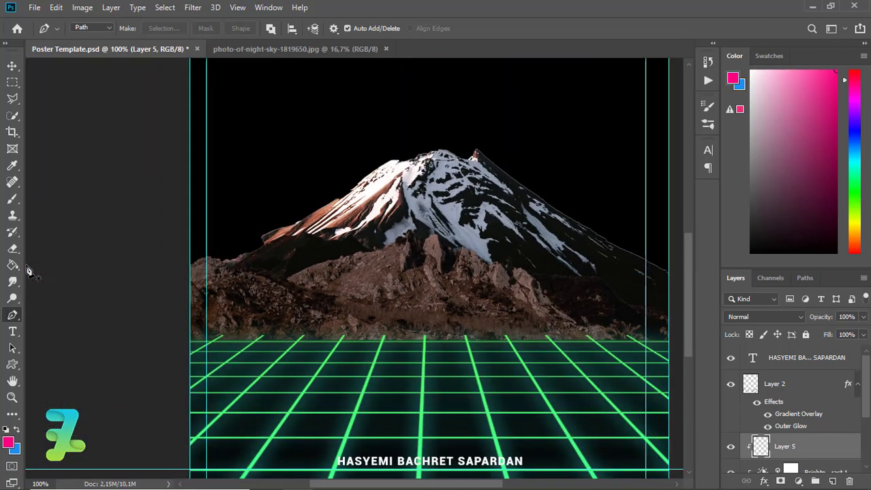
left_click(190, 269)
left_click(245, 299)
left_click(276, 296)
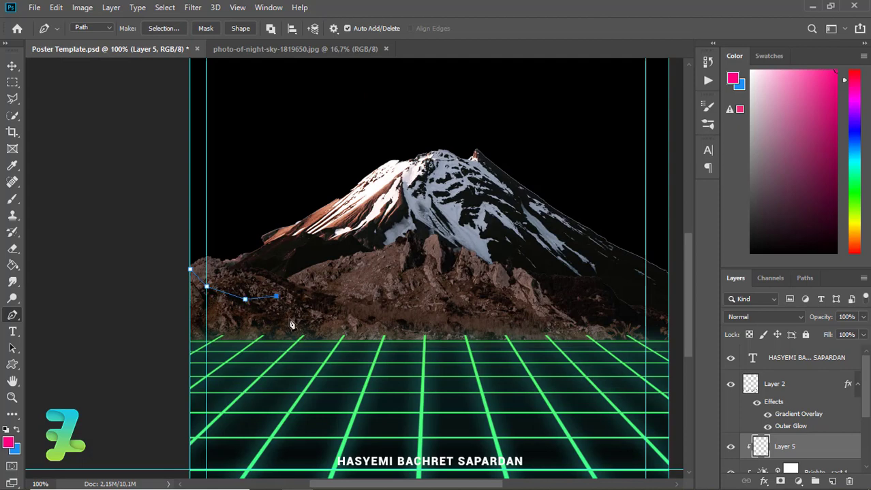
left_click(289, 319)
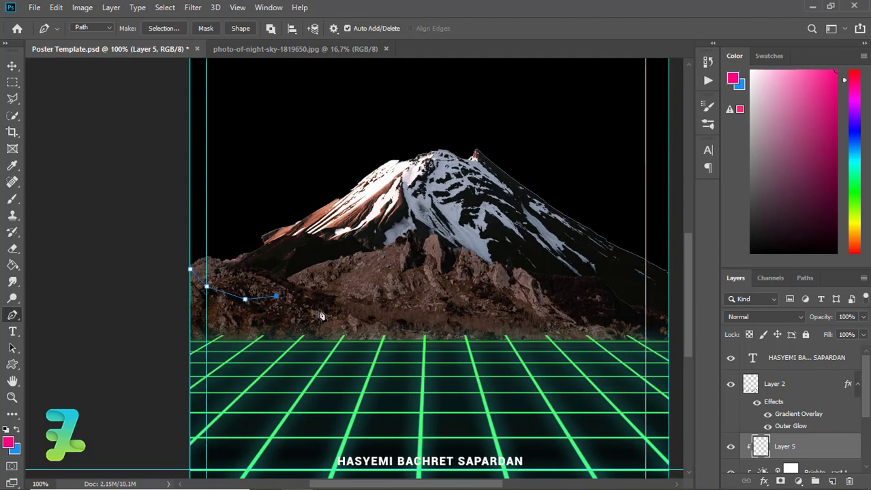
left_click(434, 364)
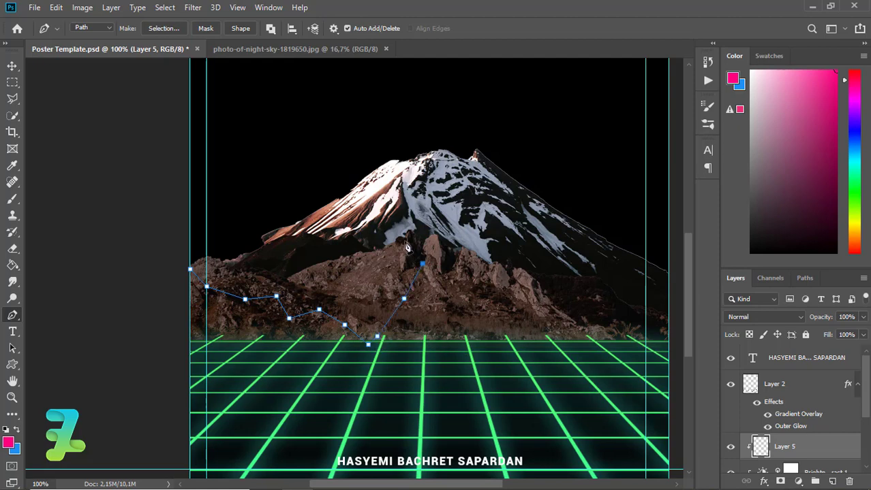
left_click(475, 297)
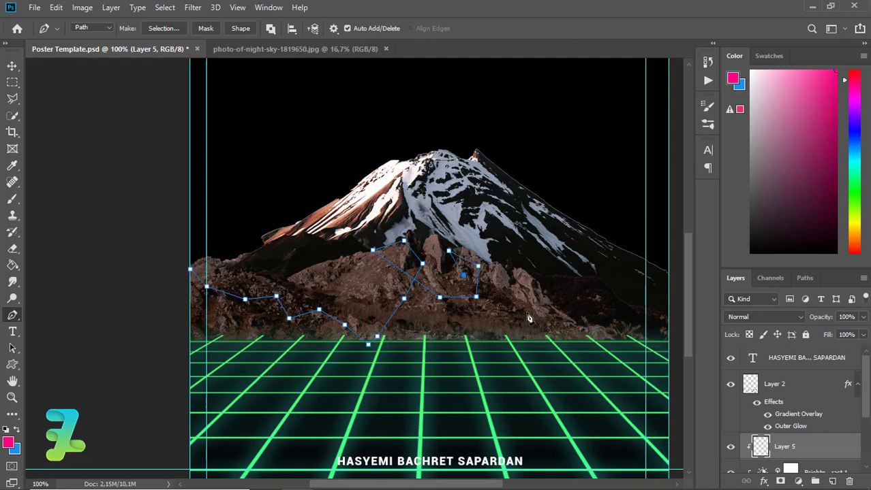
left_click_drag(528, 317, 554, 317)
left_click(493, 317)
Stroke the path with the pink brush, then delete the path, keeping the neon line
right_click(421, 325)
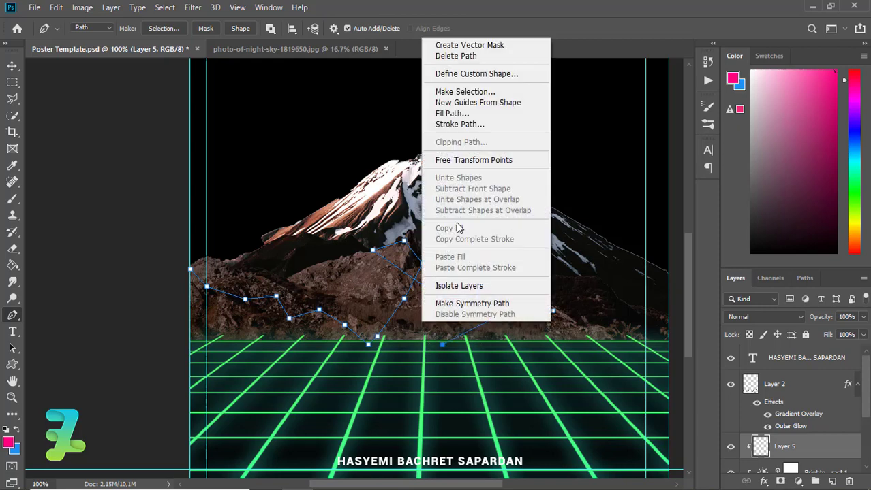
left_click(449, 125)
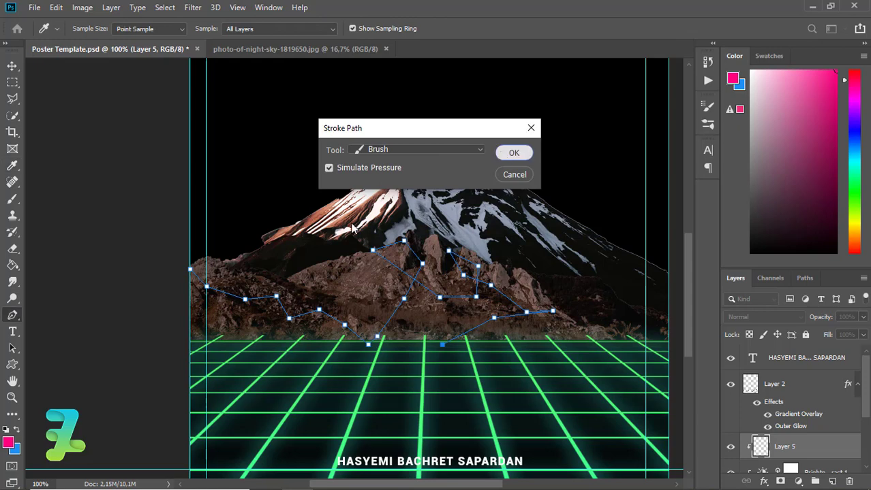
key("Return")
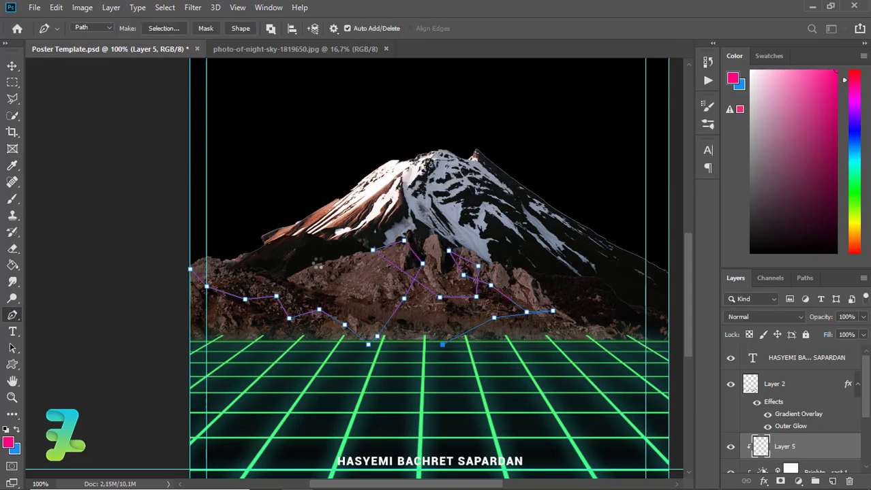
right_click(317, 268)
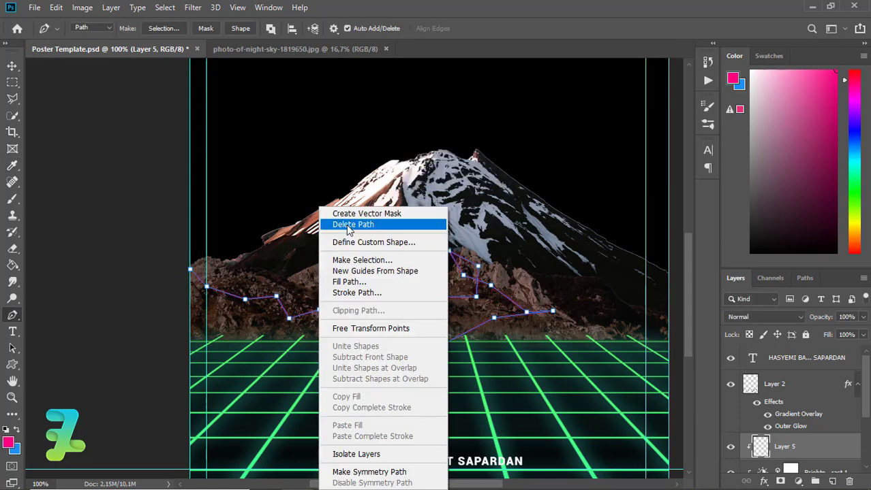
left_click(341, 224)
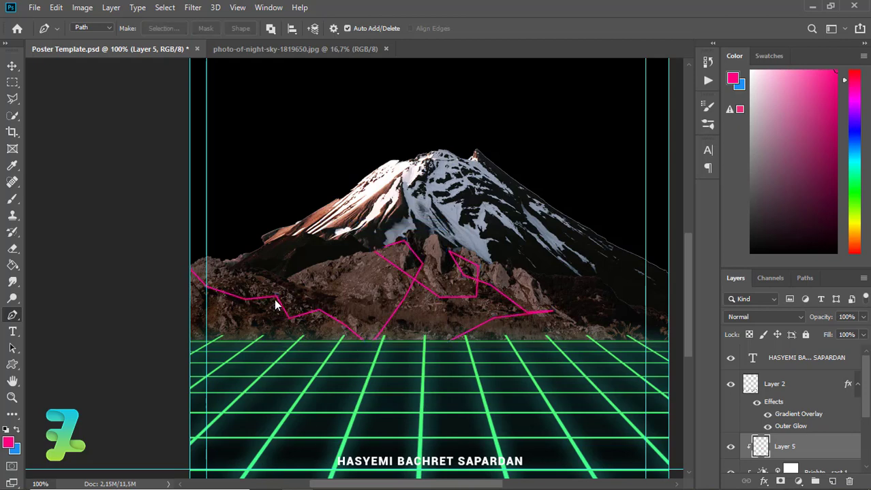
Zoom in on the mountain and set the pink brush to 3 px, undoing the first stroke
key("ctrl+plus")
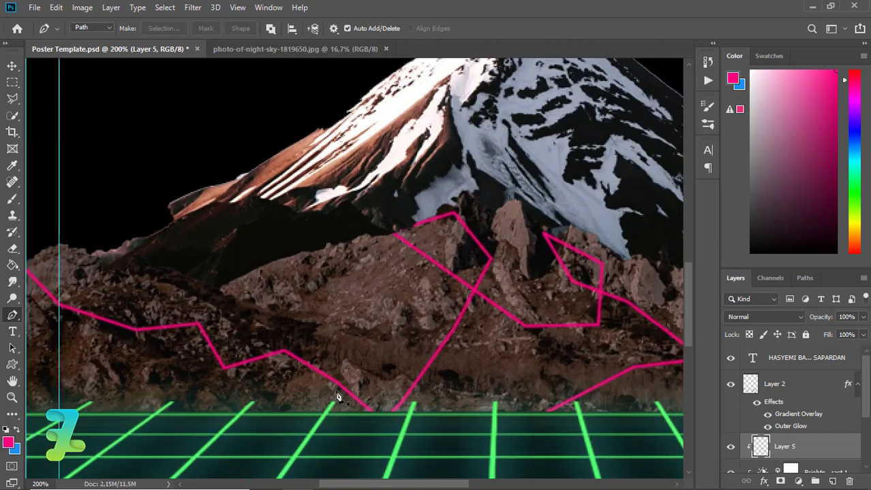
left_click_drag(401, 484, 393, 485)
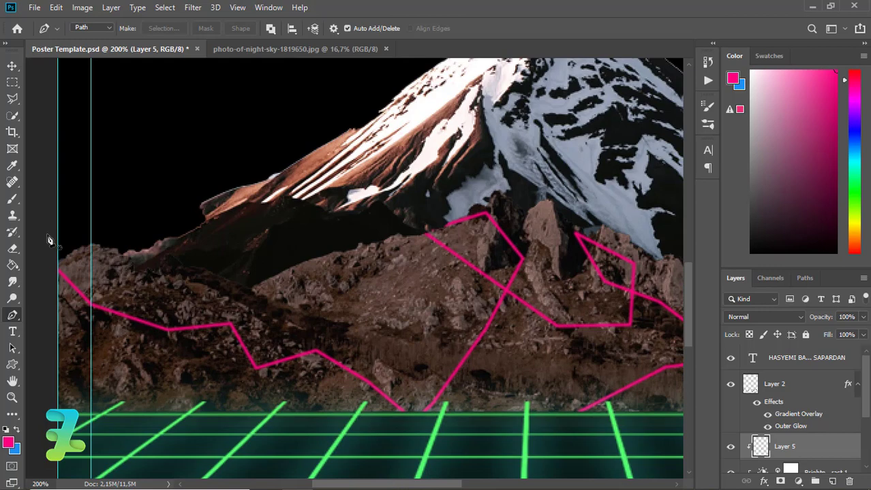
left_click(10, 203)
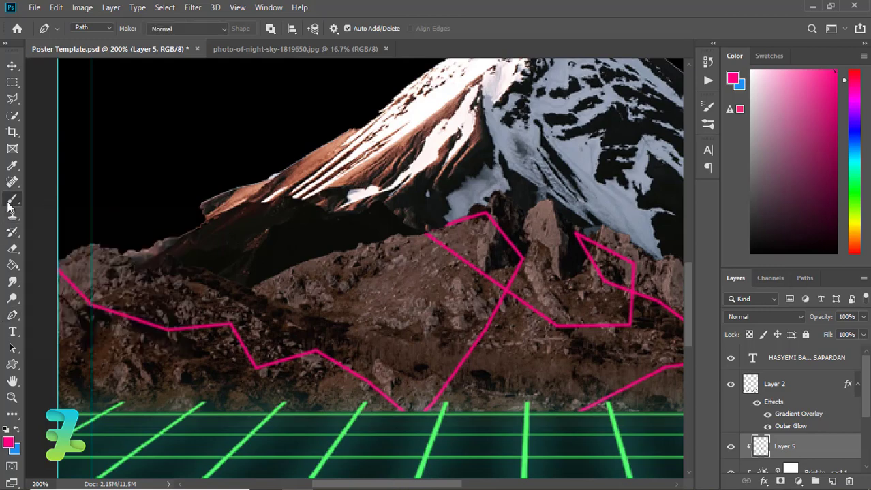
left_click(91, 28)
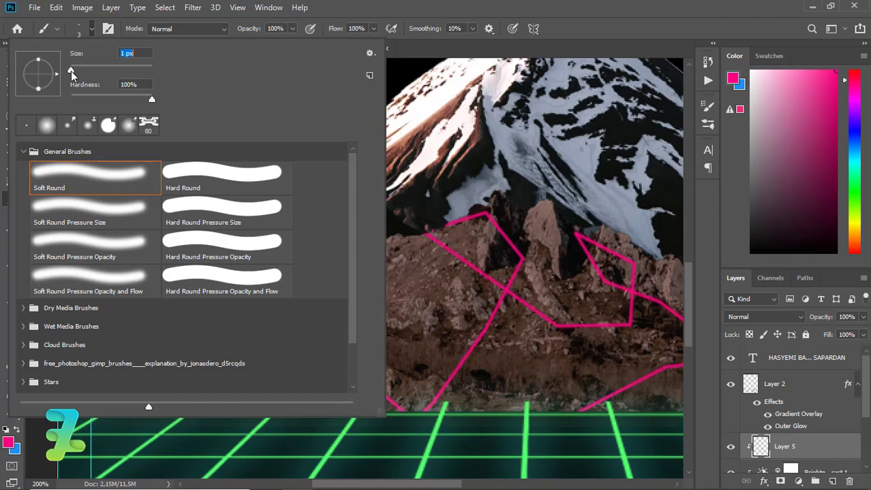
key("Return")
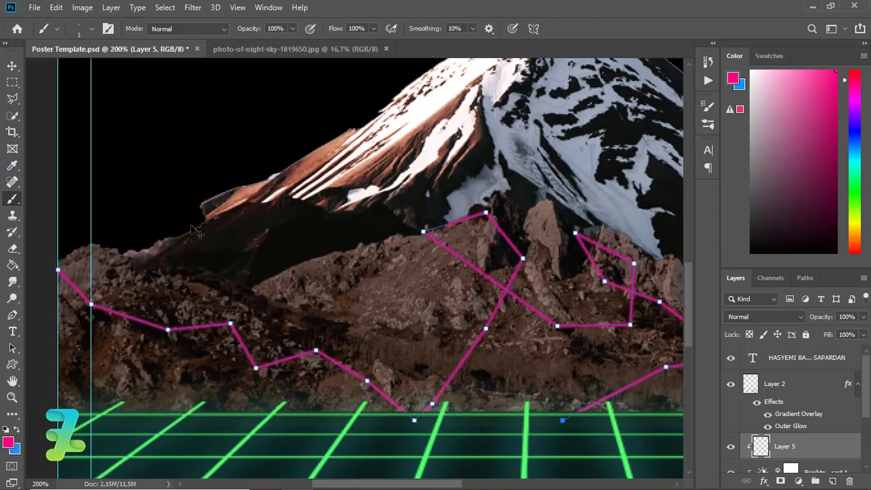
key("ctrl+z")
left_click(91, 30)
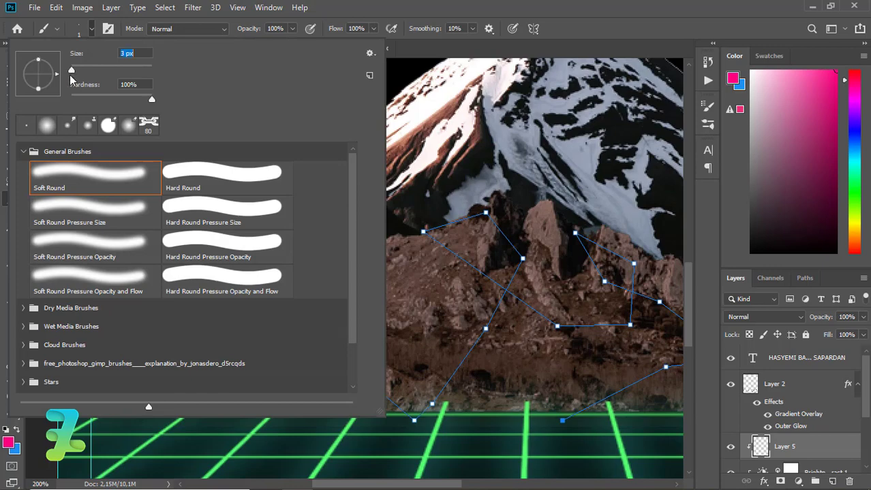
left_click(93, 31)
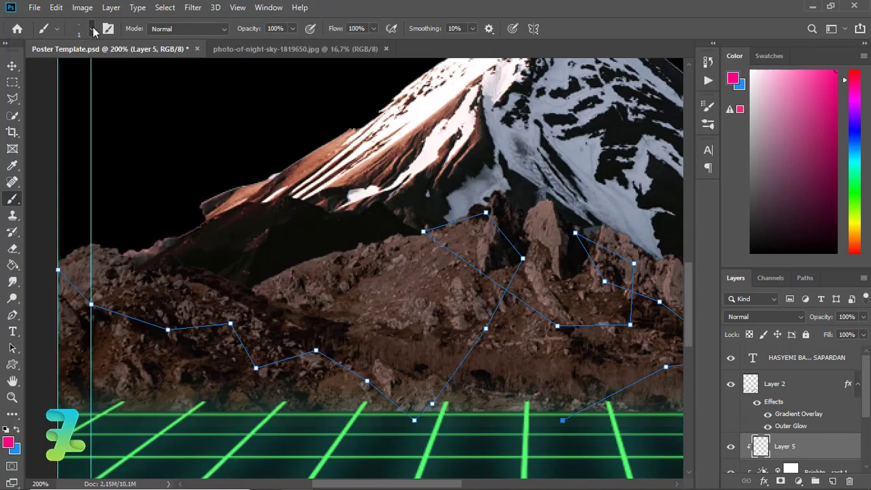
Stroke the current path with the 3 px pink brush, then delete the path
left_click(12, 316)
right_click(113, 319)
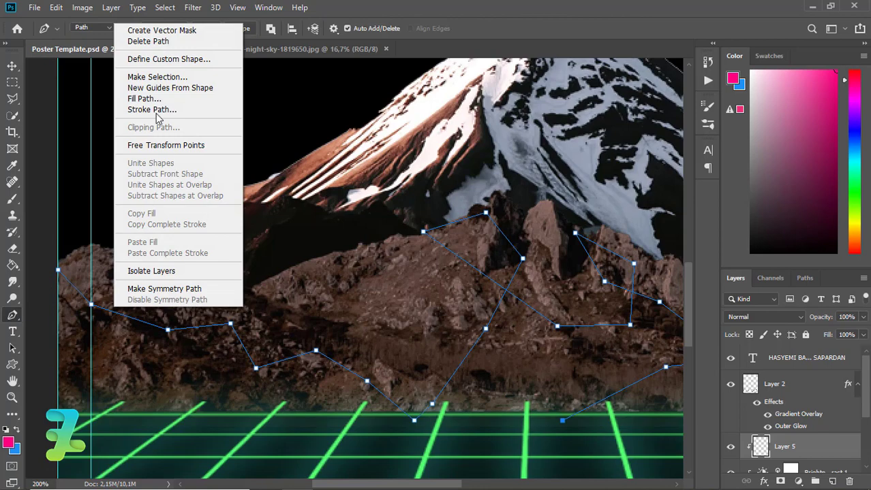
left_click(153, 110)
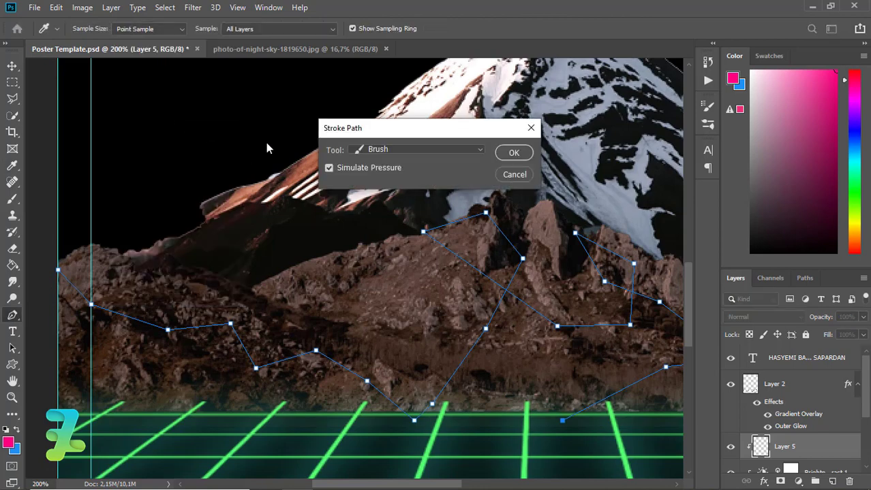
key("Return")
right_click(235, 229)
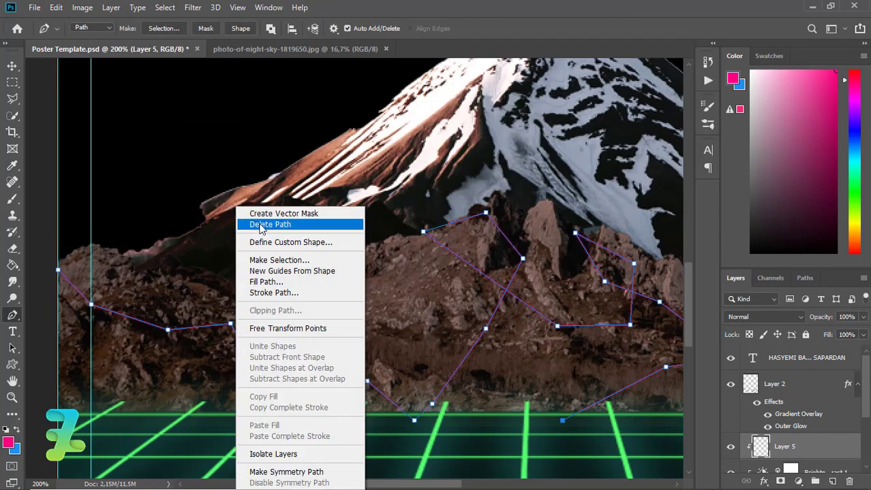
left_click(266, 225)
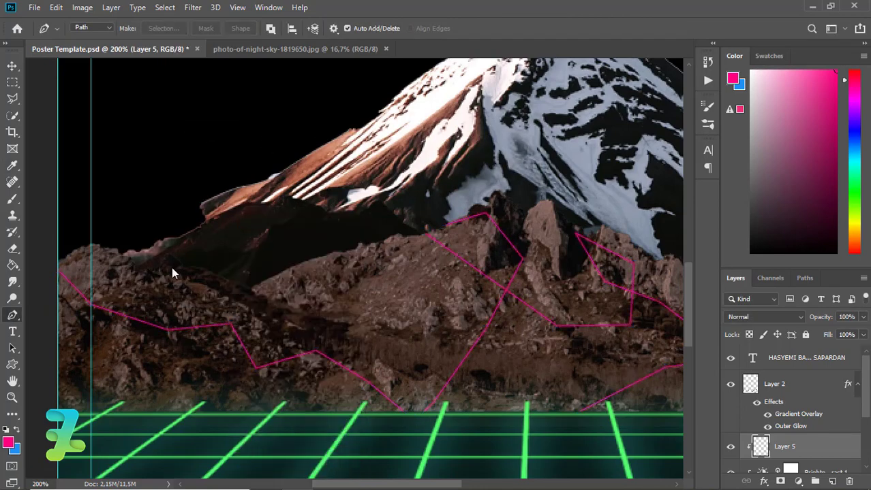
Trace a Pen path across the lower rocks from the left guide to the right rocks
left_click(93, 247)
left_click(91, 305)
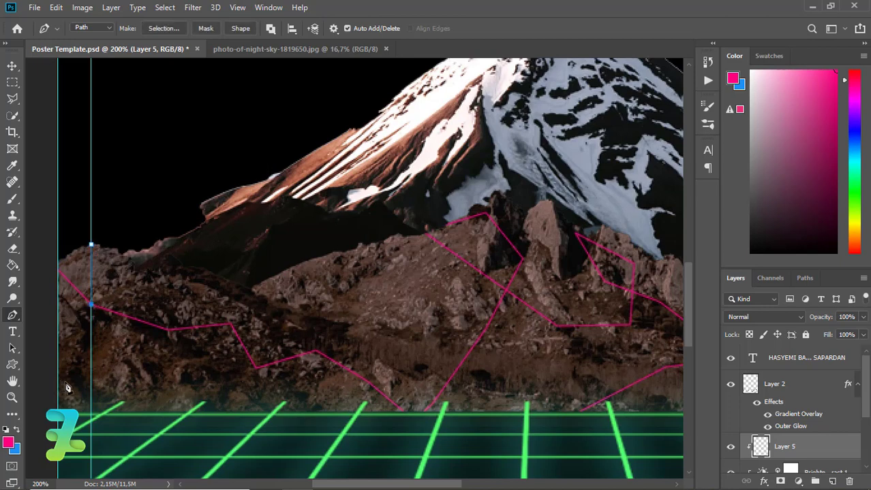
left_click_drag(66, 384, 117, 397)
left_click_drag(165, 332, 208, 313)
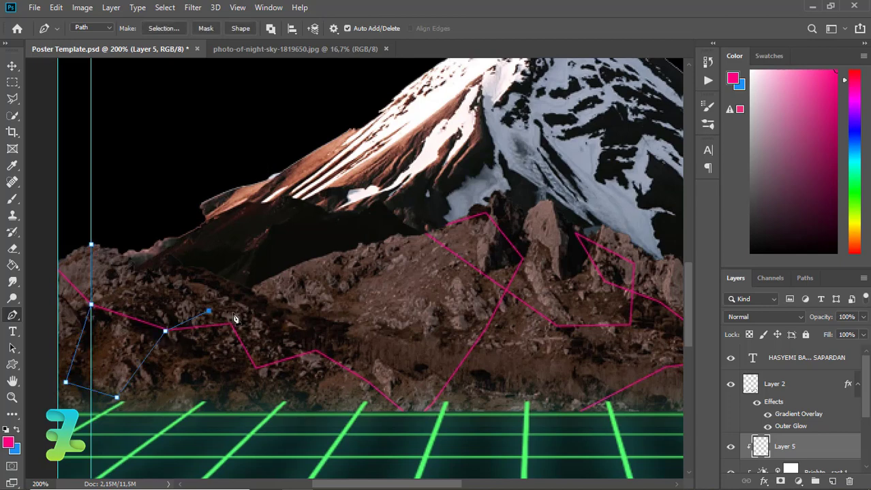
left_click_drag(255, 369, 242, 413)
left_click(315, 352)
left_click(423, 233)
left_click(422, 424)
left_click(554, 326)
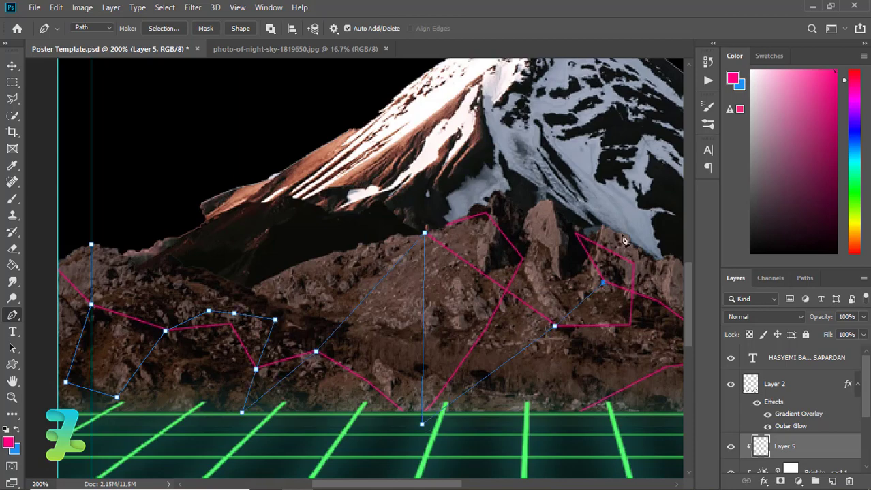
left_click(580, 411)
Stroke that rock path in pink and remove the path
right_click(517, 80)
left_click(566, 167)
key("Return")
right_click(276, 207)
left_click(307, 226)
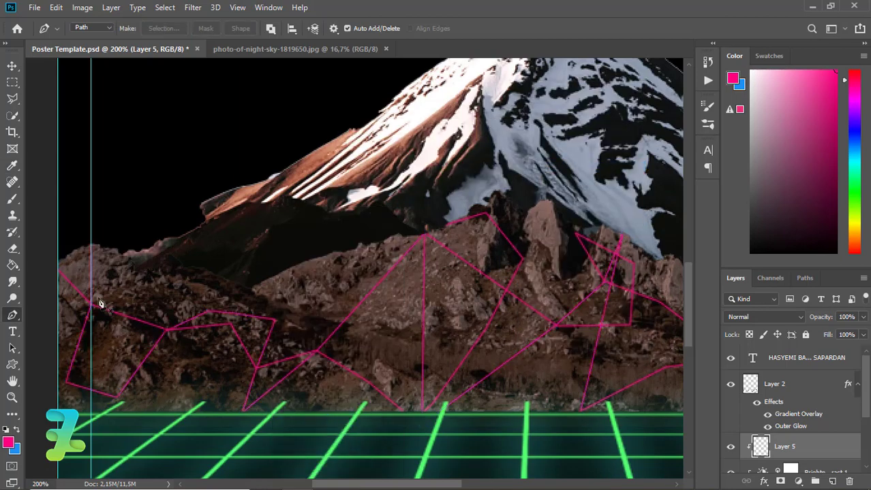
Draw a zigzag path over the left rocks down toward the grid edge
left_click(135, 262)
left_click(91, 303)
left_click(44, 395)
left_click(164, 329)
left_click(191, 409)
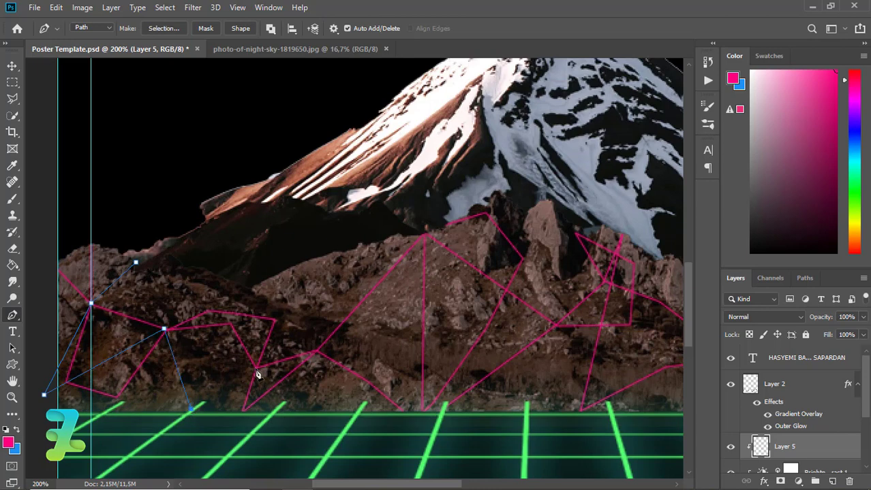
left_click(255, 369)
left_click(305, 316)
left_click(315, 352)
left_click(331, 406)
Extend the zigzag up the middle mountain, across the right rocks, and over a right peak
left_click(423, 284)
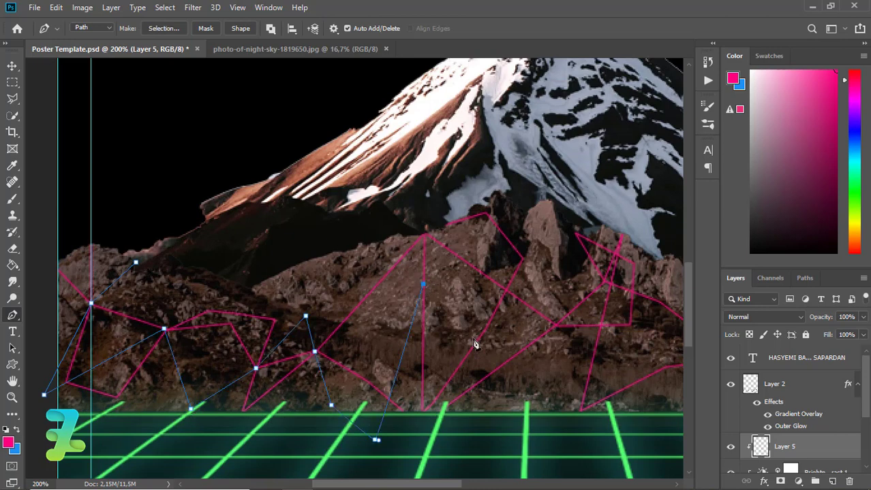
left_click(473, 339)
left_click(537, 312)
left_click(507, 363)
left_click(581, 412)
left_click(631, 327)
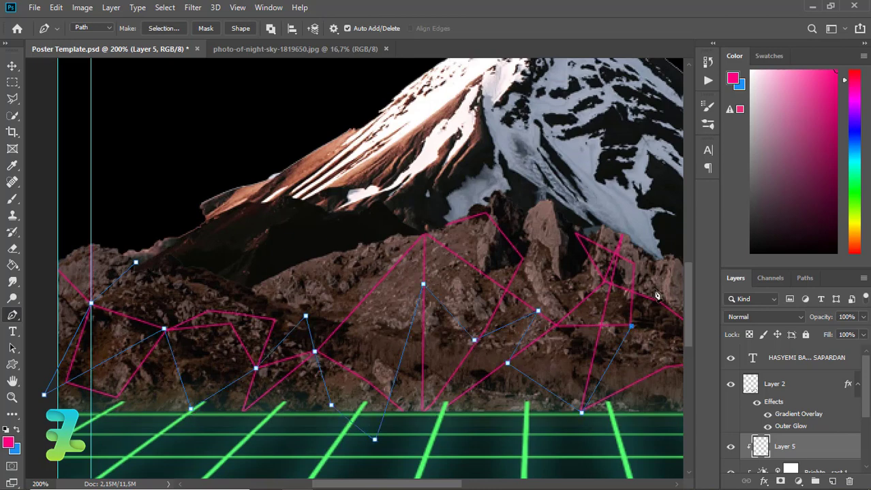
left_click(564, 278)
left_click(549, 202)
left_click(527, 252)
left_click(501, 328)
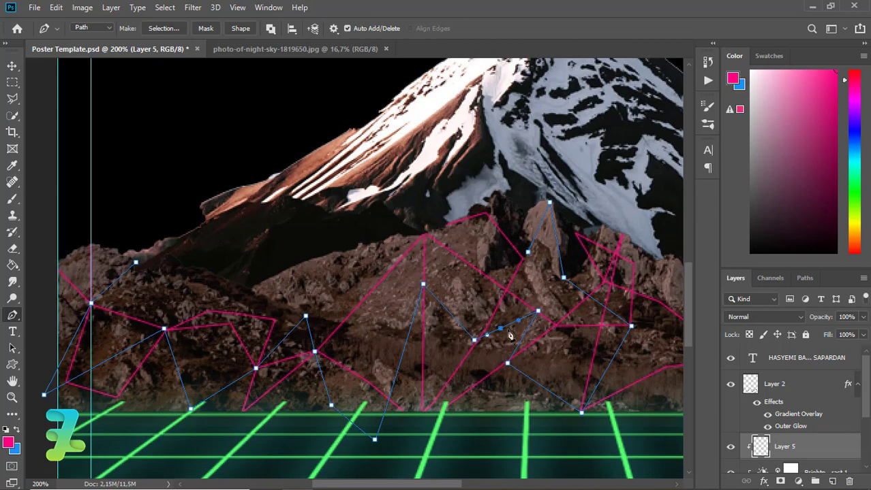
Stroke the zigzag path in pink and delete the path
right_click(525, 265)
left_click(545, 286)
key("Return")
right_click(384, 285)
left_click(423, 19)
Start a new wireframe path zigzagging down the left rocks to the grid edge
left_click(152, 269)
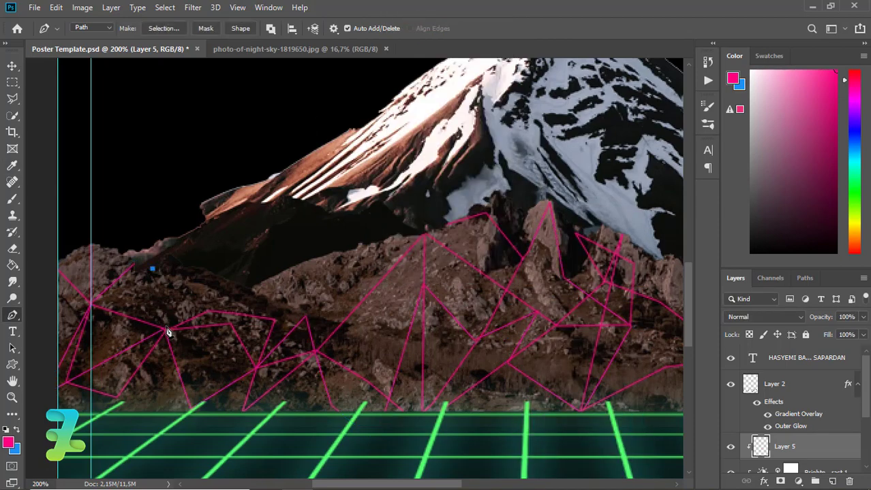
left_click(166, 330)
left_click(146, 424)
left_click(210, 438)
left_click(223, 390)
left_click(239, 337)
left_click(173, 353)
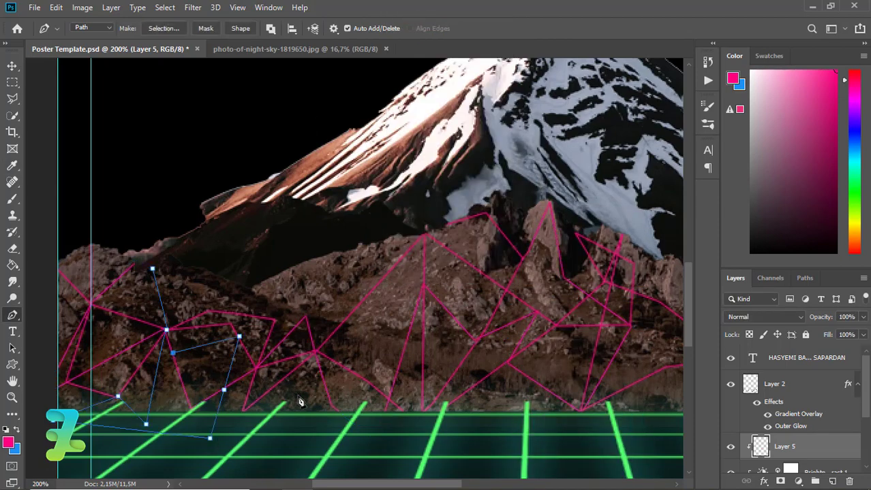
Add peaks across the middle rocks, then stroke the path in pink and delete it
left_click(341, 411)
left_click(359, 376)
left_click(372, 291)
left_click(387, 398)
left_click(420, 356)
left_click(423, 283)
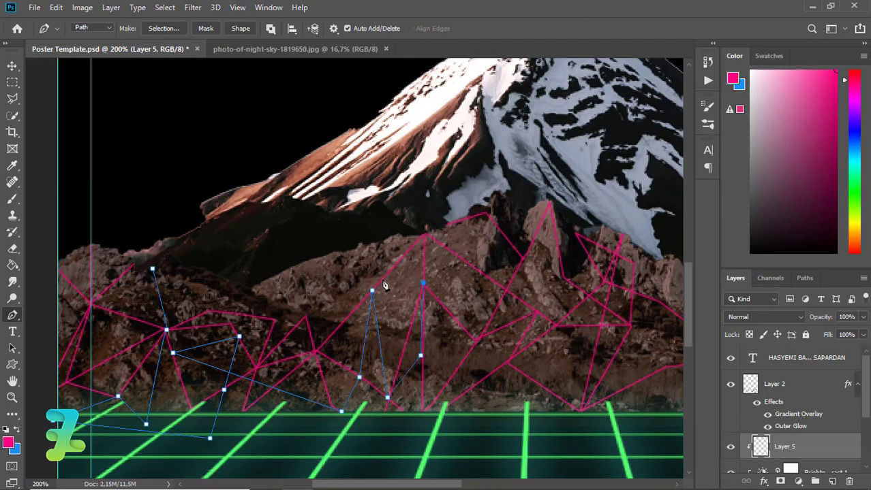
left_click(407, 341)
right_click(406, 340)
left_click(443, 125)
key("Return")
right_click(307, 214)
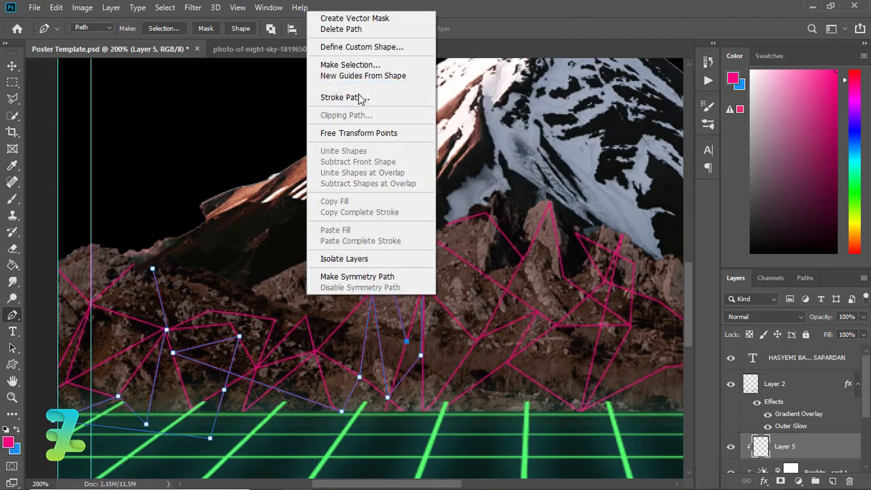
left_click(340, 30)
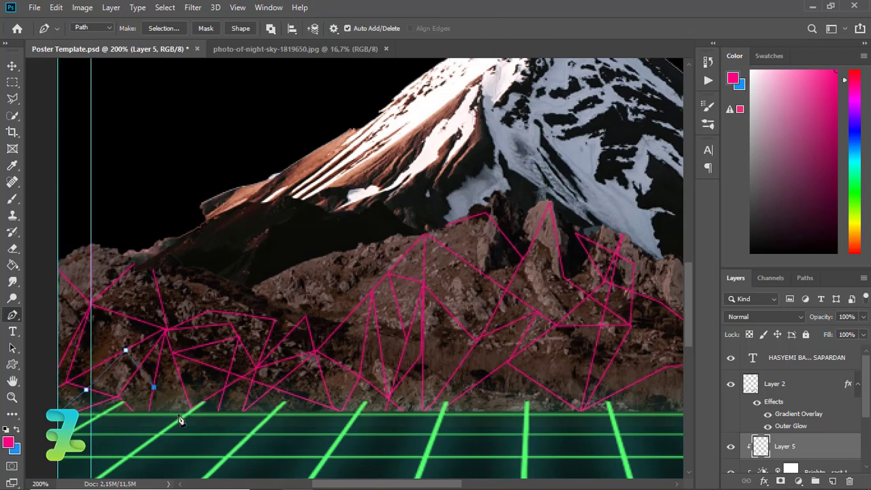
Draw a short path along the rock base and stroke it in pink
left_click(193, 408)
left_click(228, 371)
left_click(241, 406)
left_click(303, 401)
left_click(306, 421)
right_click(370, 216)
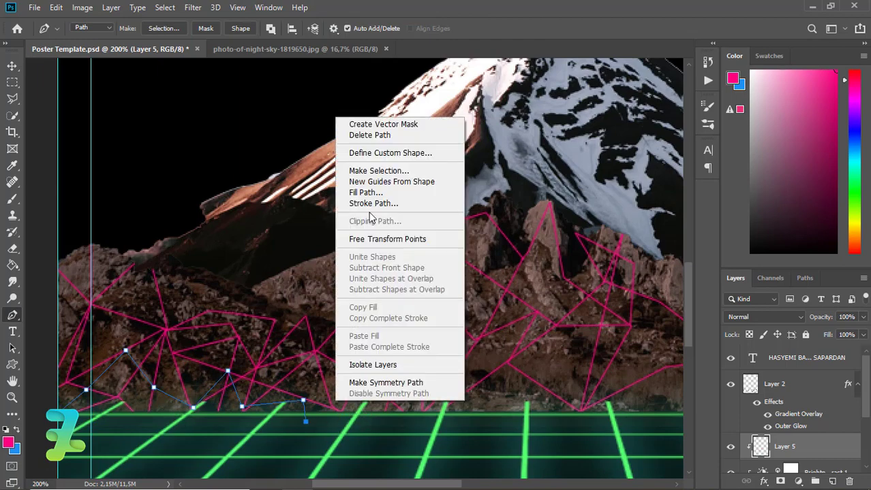
left_click(373, 203)
key("Return")
Check the whole poster, then add and pink-stroke a path along the right mountain base
key("ctrl+minus")
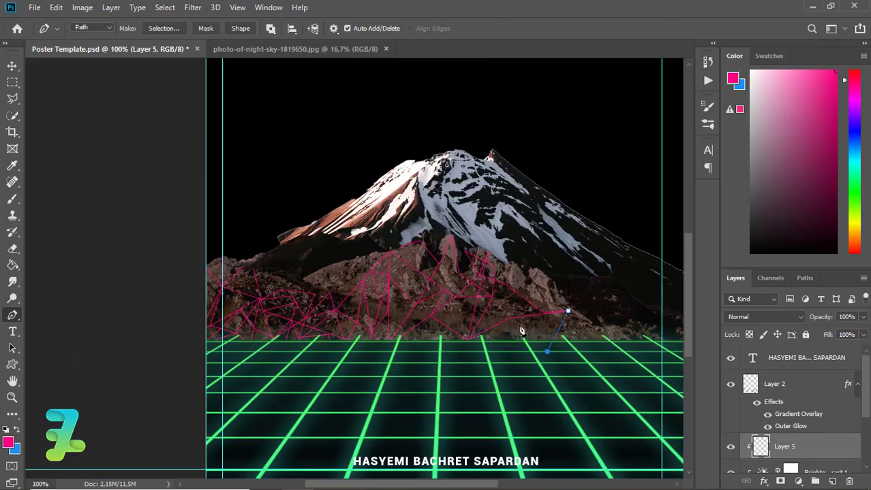
key("ctrl+plus")
left_click(560, 366)
left_click(520, 414)
left_click(511, 355)
left_click(491, 354)
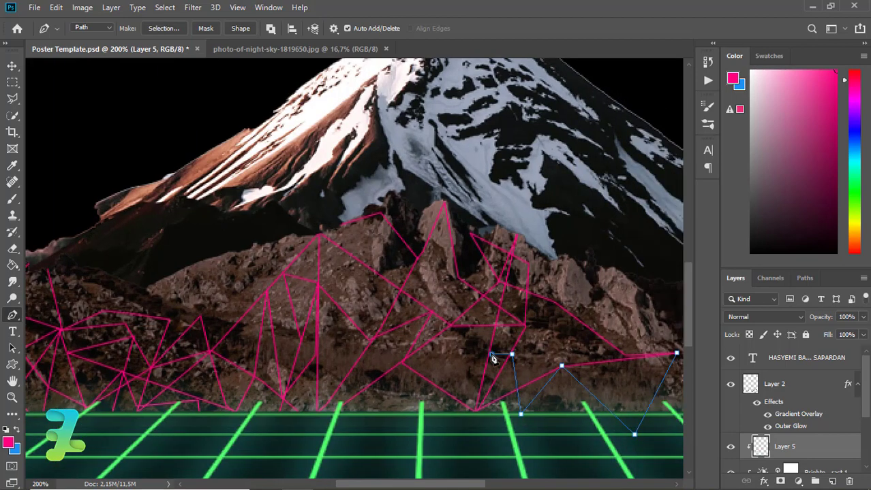
left_click(430, 386)
right_click(354, 330)
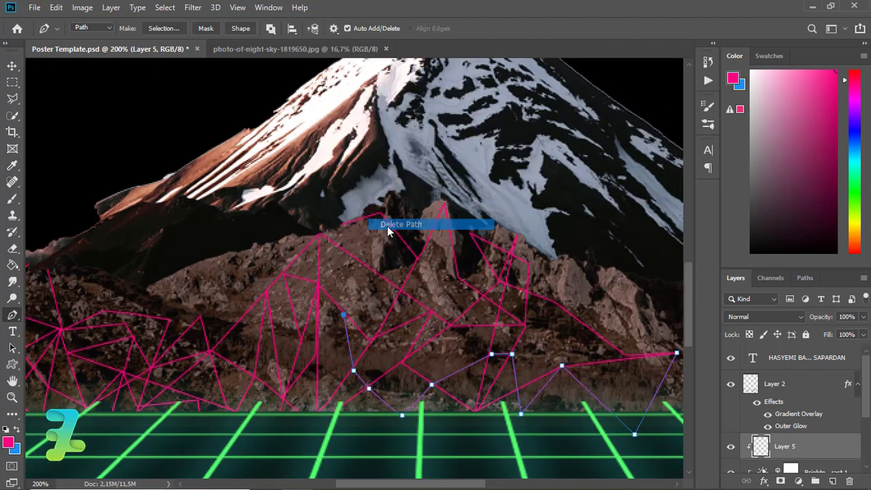
left_click(386, 225)
key("Return")
Draw a peaked path over the right rocks, stroke it pink, and delete the path
left_click(564, 257)
left_click(549, 298)
left_click(531, 382)
left_click(560, 368)
left_click(571, 313)
left_click(630, 283)
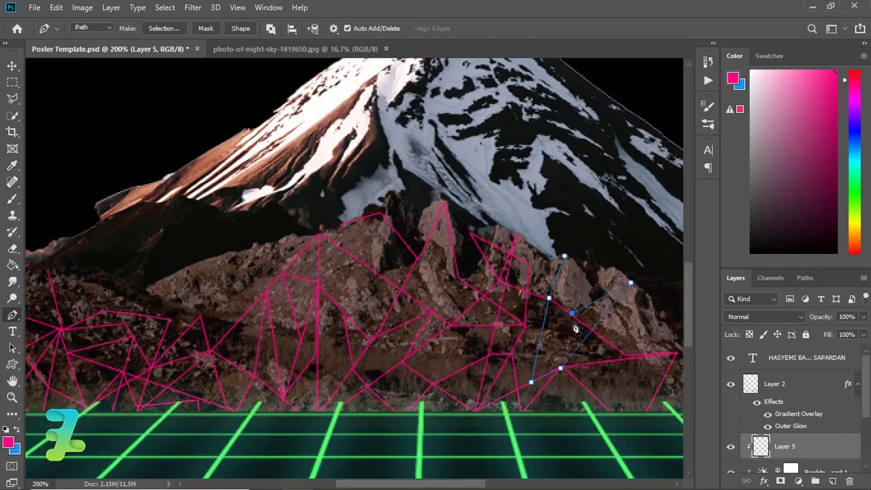
right_click(489, 360)
left_click(521, 143)
key("Return")
right_click(308, 206)
left_click(341, 226)
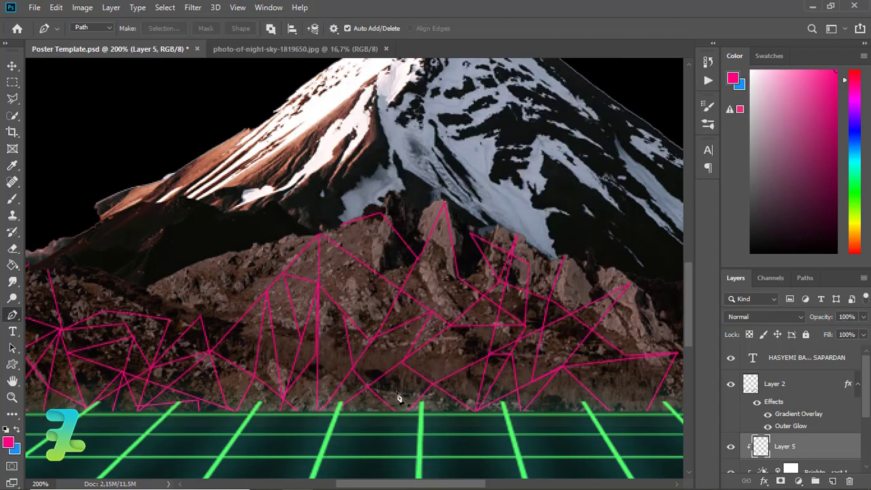
Trace a zigzag path with peaks over the middle rocks toward the left grid edge
left_click(367, 339)
left_click(405, 365)
left_click(451, 326)
left_click(433, 387)
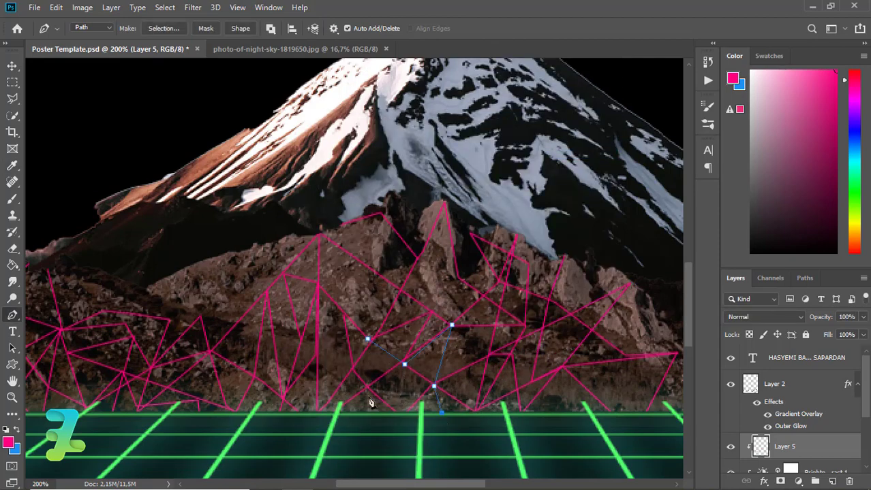
left_click(363, 420)
left_click(367, 389)
left_click(336, 390)
left_click(318, 320)
left_click(256, 411)
Stroke the middle-rocks zigzag in pink and remove the path
right_click(258, 411)
left_click(300, 288)
key("Return")
right_click(384, 279)
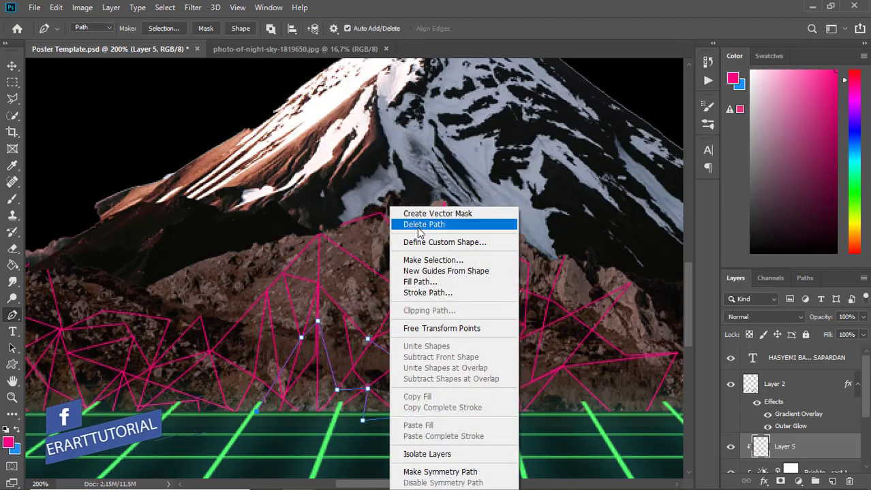
left_click(436, 224)
Add a small pink wireframe loop on the far-right rocks and delete its path
left_click(563, 366)
left_click(551, 433)
left_click(630, 414)
left_click(634, 359)
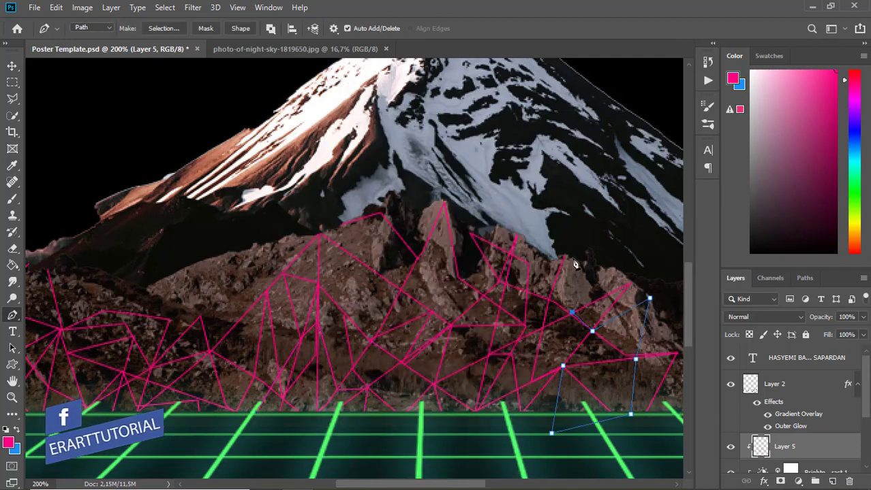
right_click(584, 306)
left_click(603, 102)
key("Return")
right_click(530, 223)
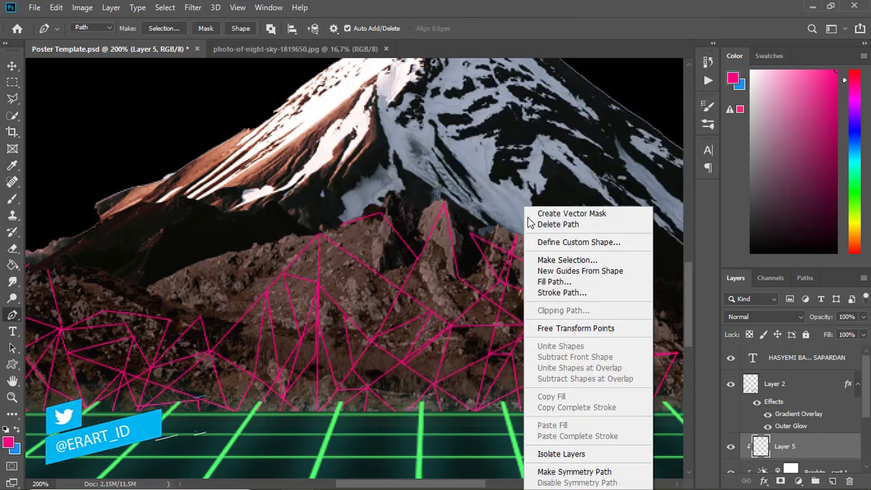
left_click(530, 224)
Begin a long wireframe line from the right edge leftward across the rocks
left_click(633, 361)
left_click(560, 414)
left_click(557, 323)
left_click(445, 350)
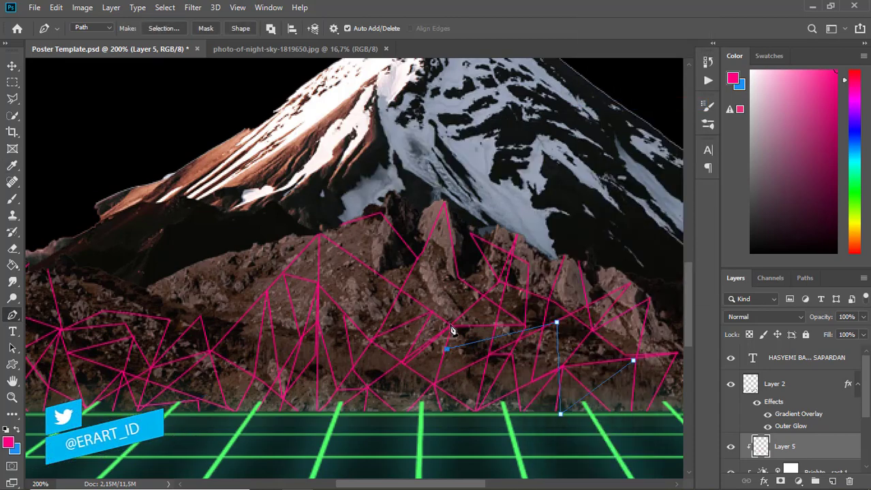
left_click(450, 325)
left_click(459, 278)
left_click(401, 291)
left_click(318, 281)
left_click(291, 304)
left_click(278, 371)
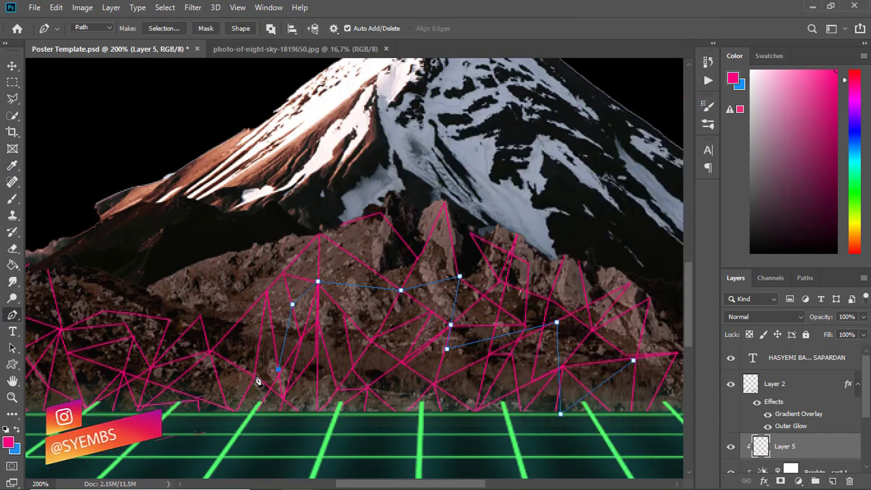
Carry the long line to the mountain's left edge, stroke it, and zoom out
left_click(233, 327)
left_click(199, 318)
left_click(167, 320)
left_click(135, 284)
left_click(78, 270)
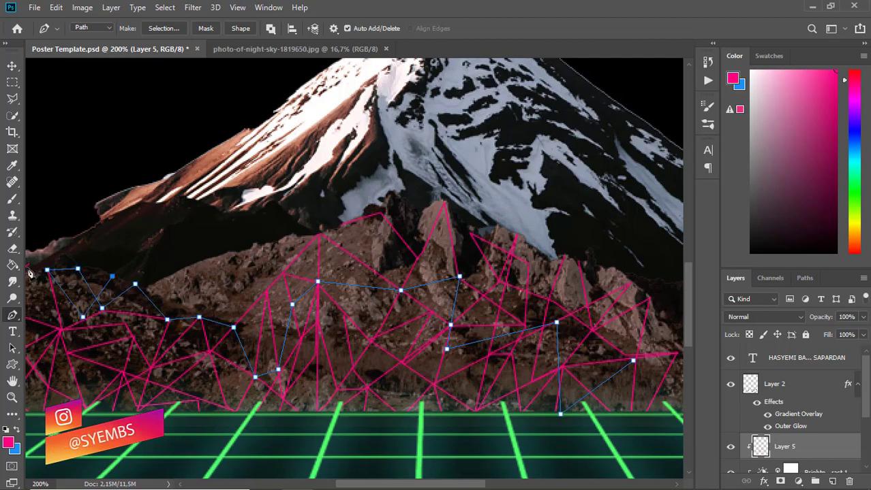
right_click(92, 286)
right_click(244, 206)
key("Escape")
key("ctrl+minus")
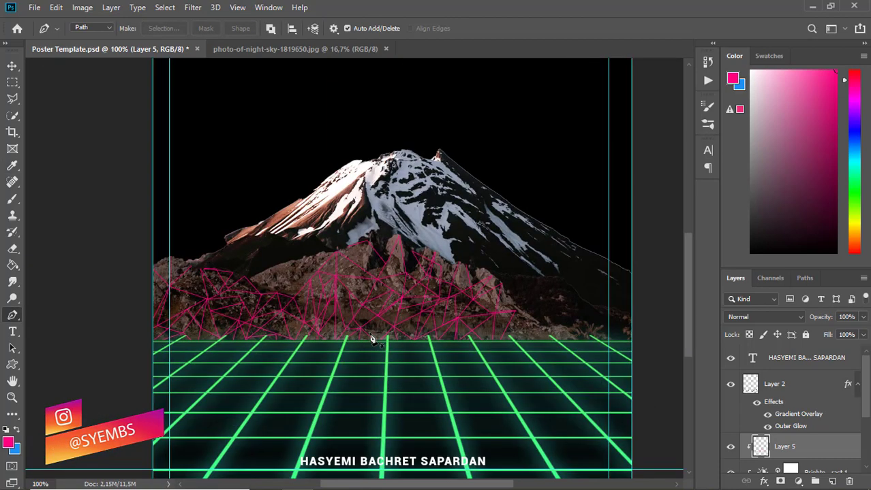
Draw a zigzag path across the left rocks, stroke it in pink, then delete the path
left_click(336, 252)
left_click(285, 262)
left_click(291, 297)
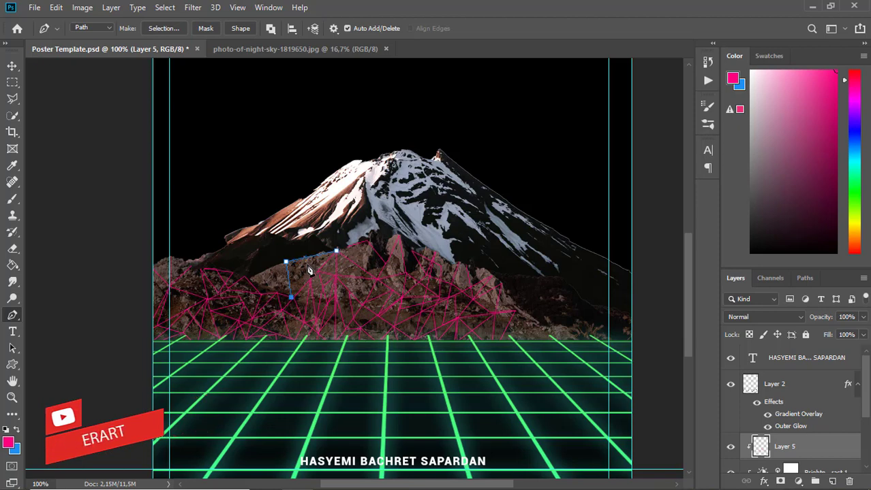
left_click(307, 262)
left_click(278, 294)
left_click(272, 265)
left_click(250, 279)
right_click(324, 267)
left_click(362, 292)
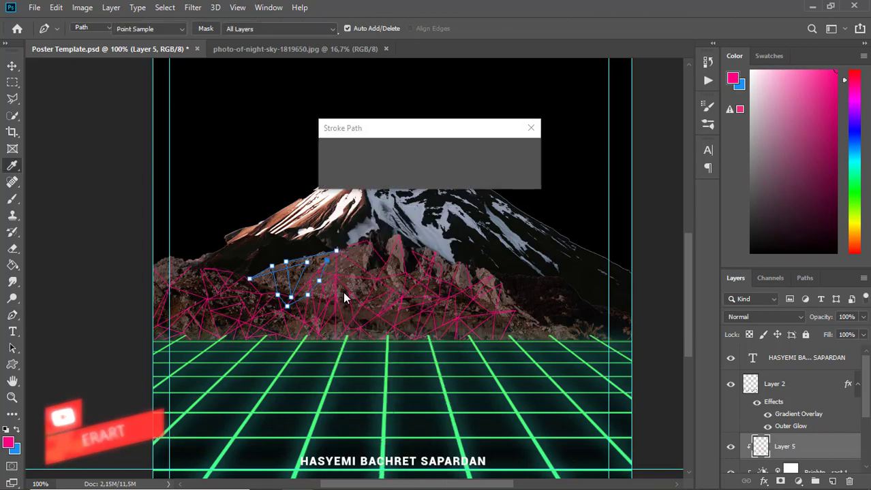
key("Escape")
right_click(343, 297)
left_click(382, 224)
Stroke a short pink line at the mountain's far-left edge and delete its path
left_click(175, 263)
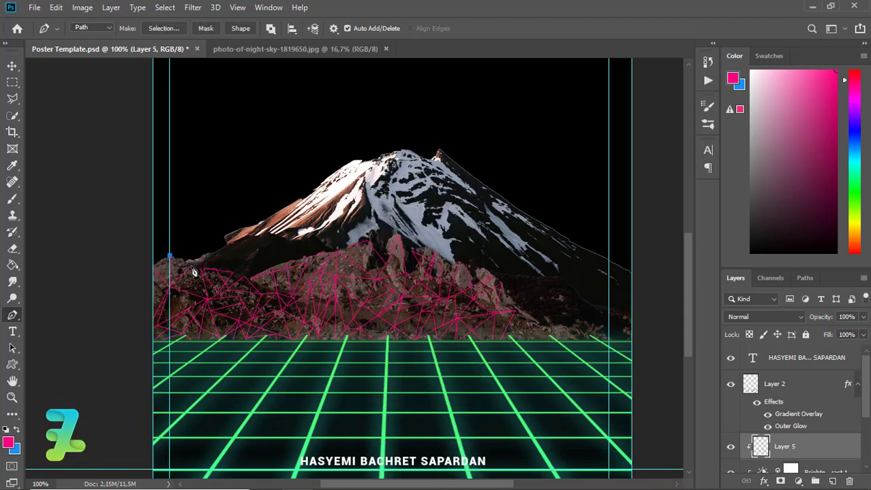
right_click(171, 272)
left_click(195, 293)
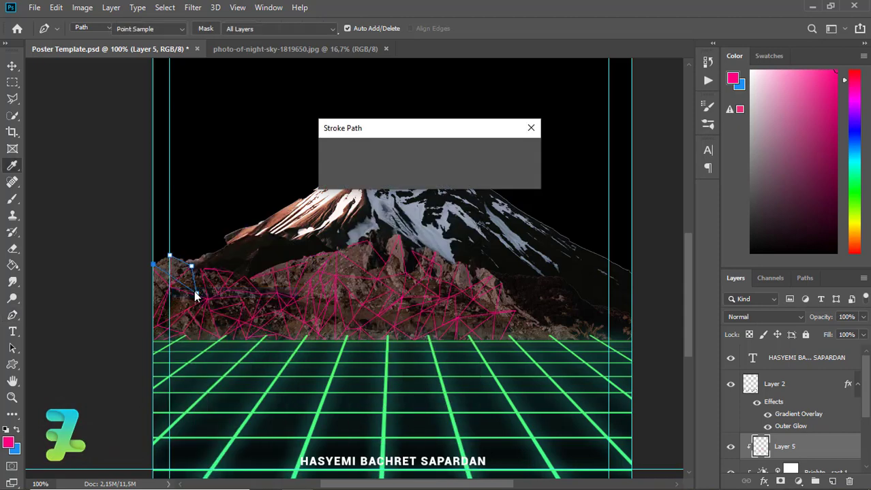
key("Return")
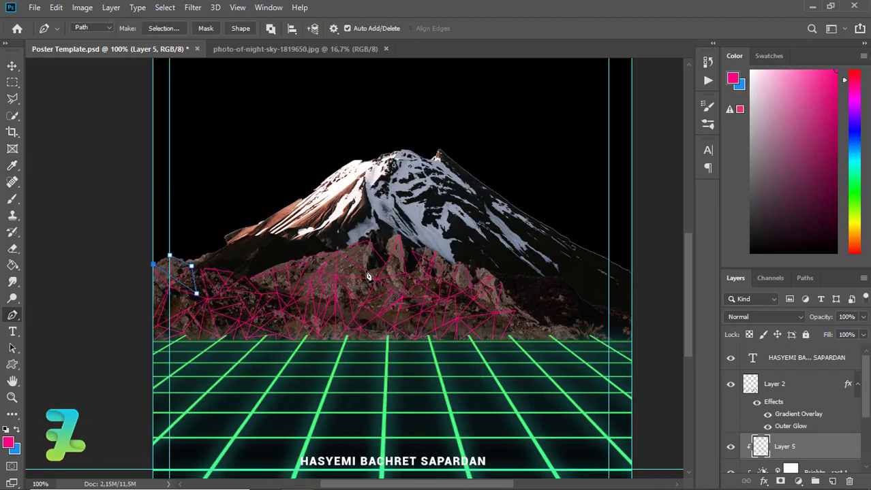
right_click(367, 276)
left_click(385, 231)
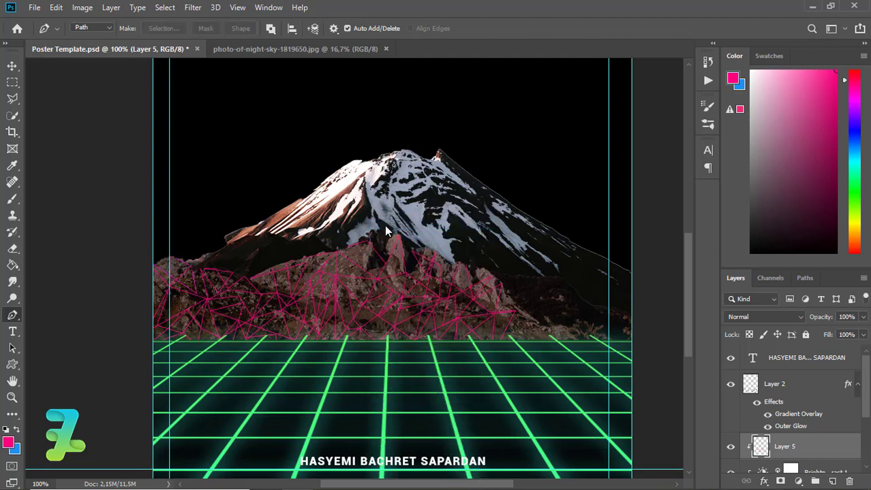
Enable an Outer Glow layer style on the Layer 5 wireframe
double_click(823, 455)
left_click(380, 310)
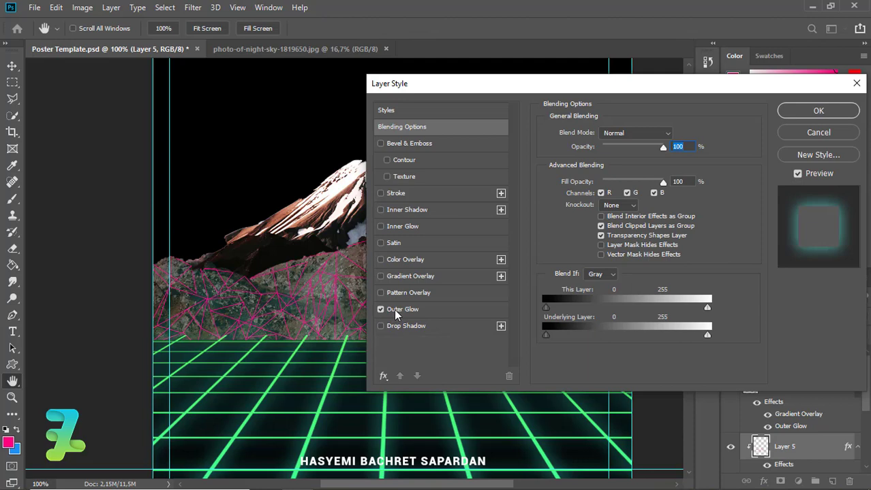
left_click(395, 310)
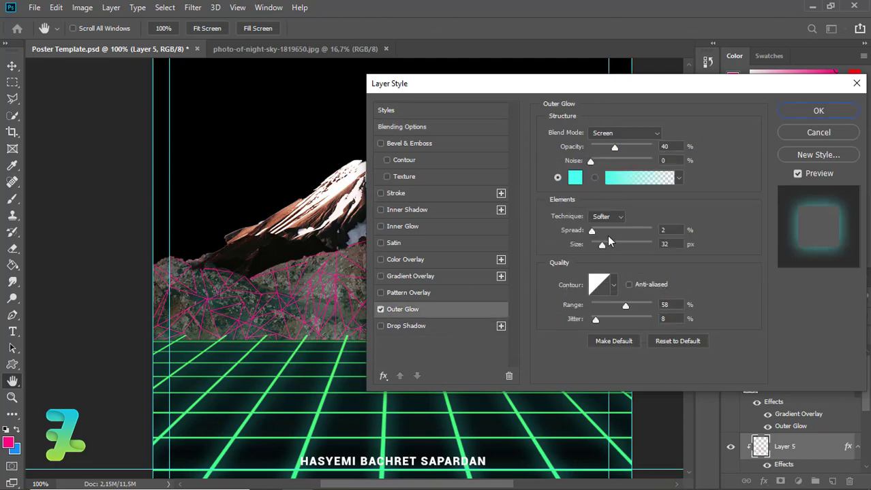
left_click_drag(596, 245, 595, 246)
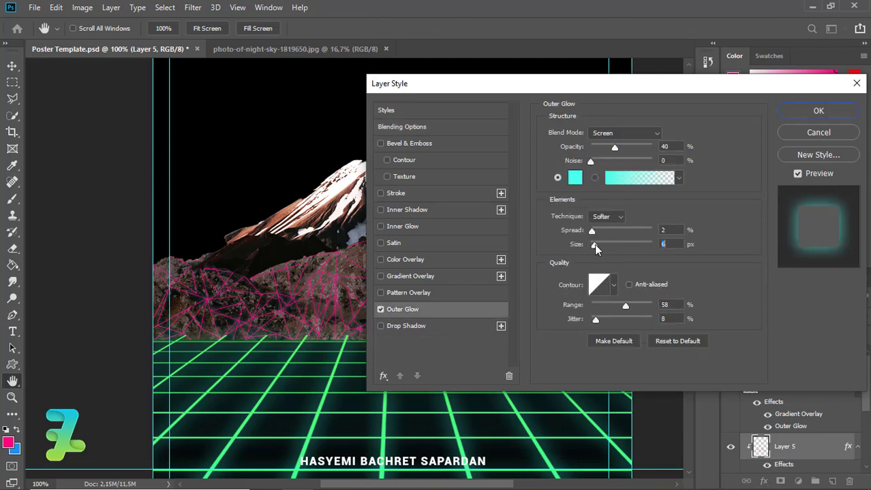
Set the glow to hot pink ff0054, 16 px size, 60% opacity, and apply it
left_click(576, 179)
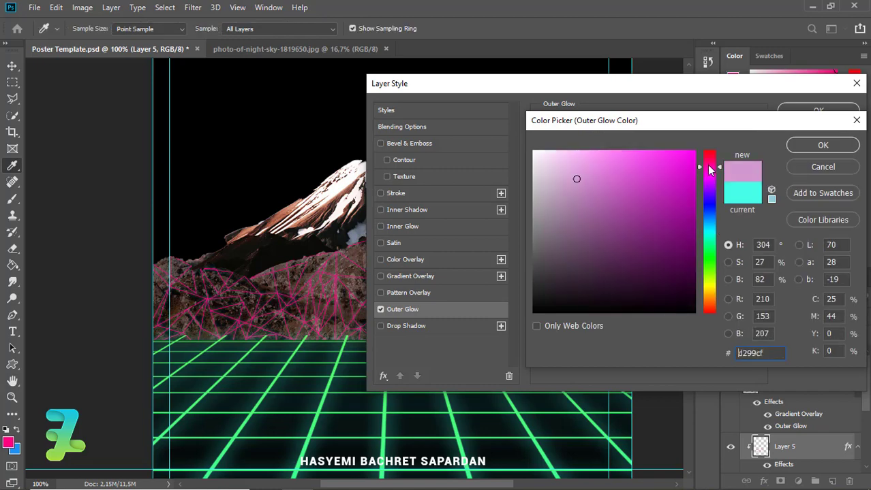
mouse_move(708, 176)
left_mouse_down()
mouse_move(701, 131)
mouse_move(662, 149)
left_mouse_up()
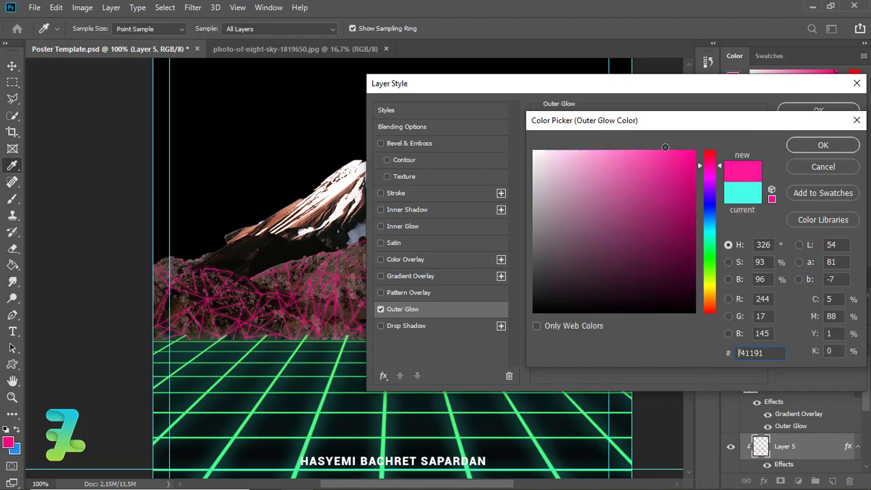
left_click(811, 146)
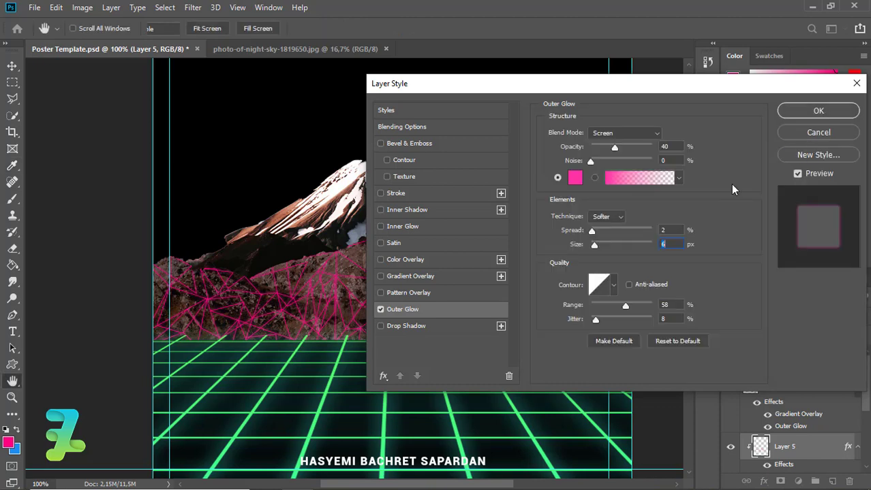
left_click_drag(600, 245, 597, 244)
left_click(575, 178)
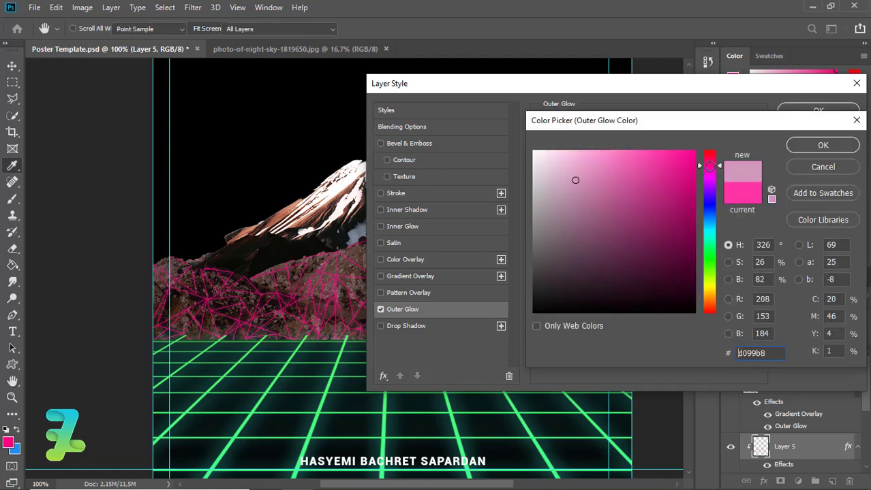
left_click_drag(709, 166, 716, 144)
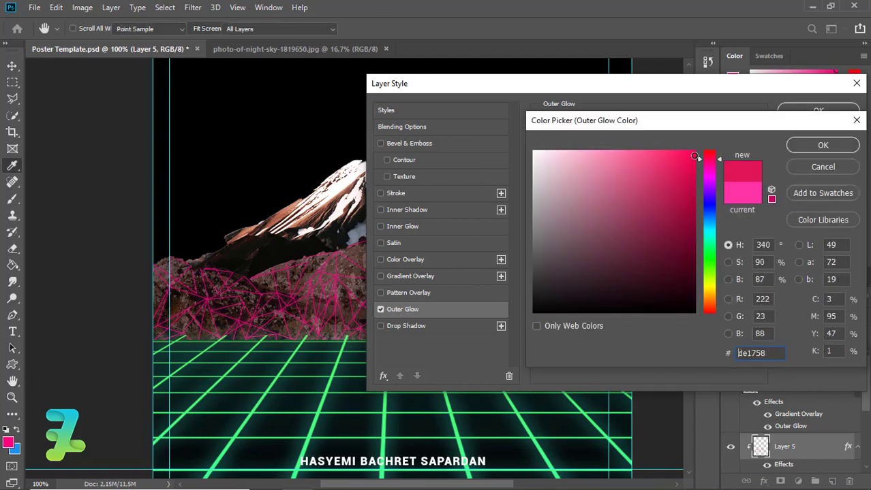
left_click(801, 145)
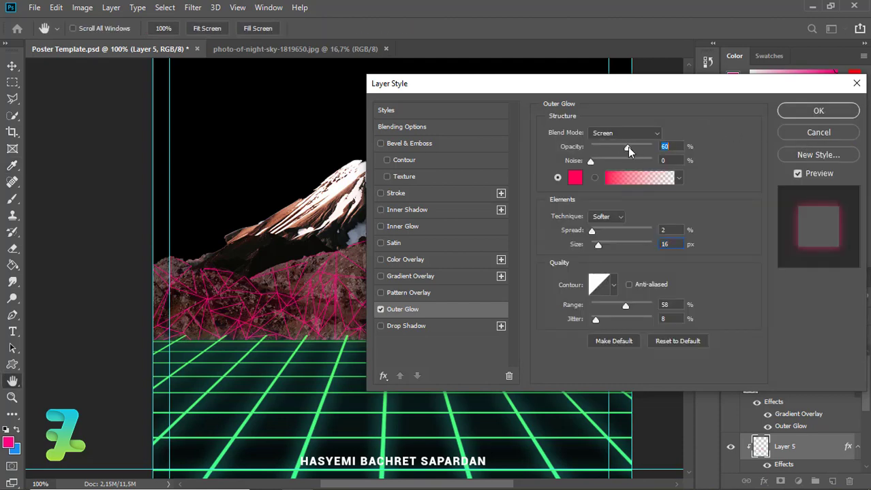
left_click(819, 111)
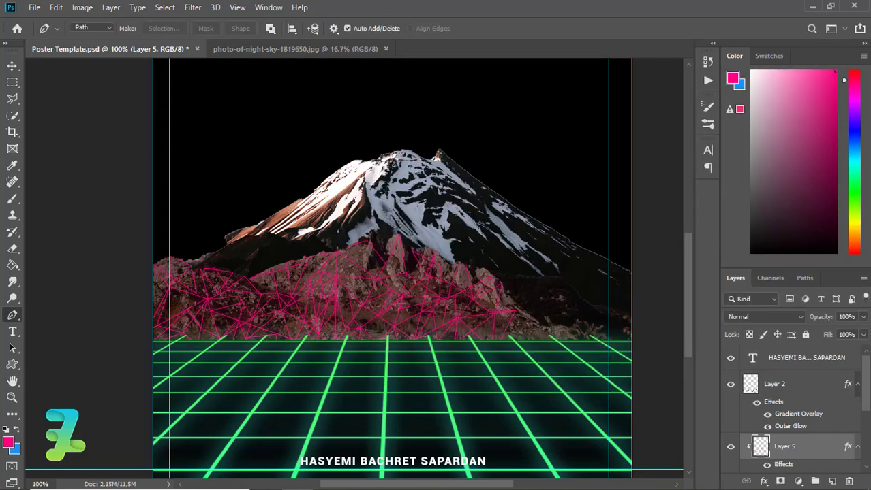
Set Brightness/Contrast 1 to Brightness -150 and Contrast 100, then reselect Layer 5
scroll(867, 373, "down", 3)
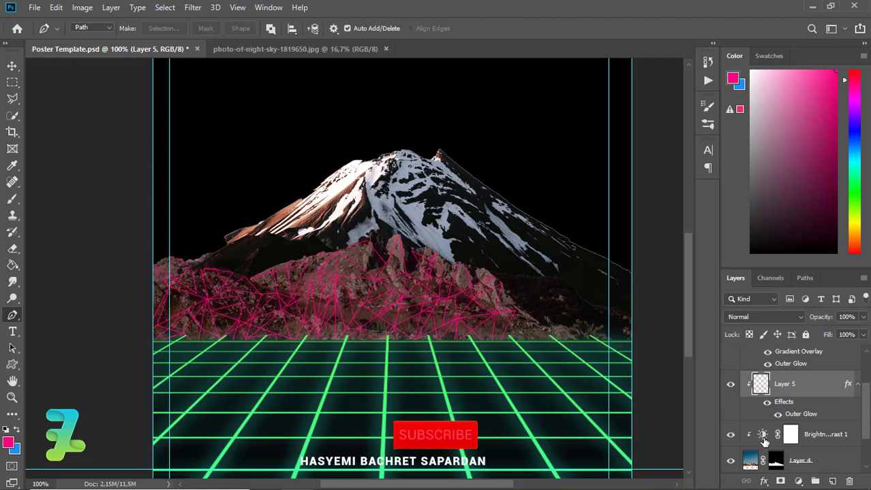
left_click_drag(580, 199, 559, 199)
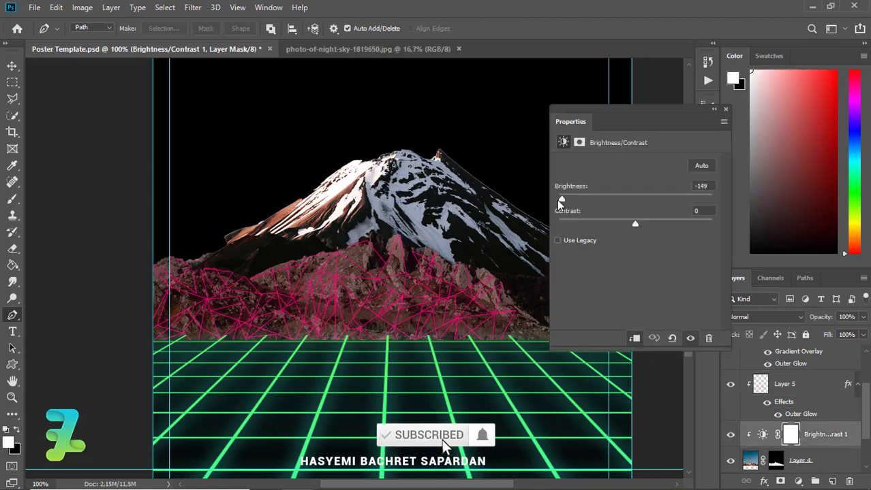
left_click_drag(618, 225, 700, 226)
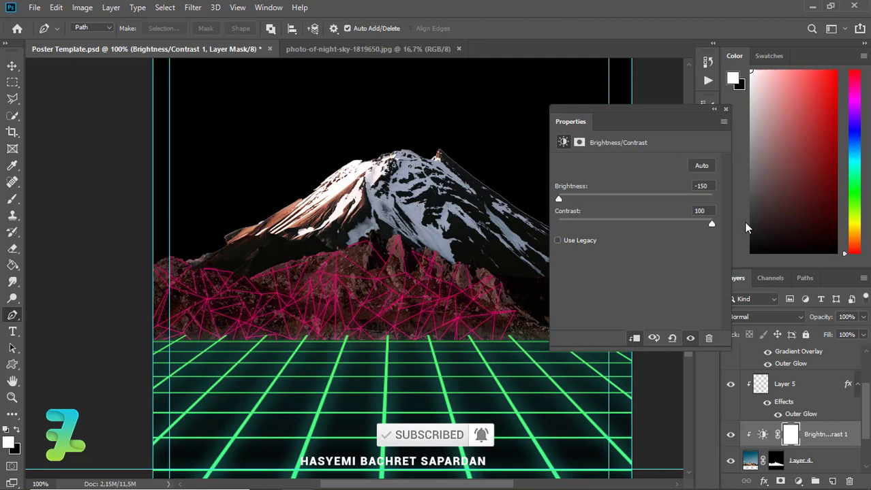
left_click(726, 109)
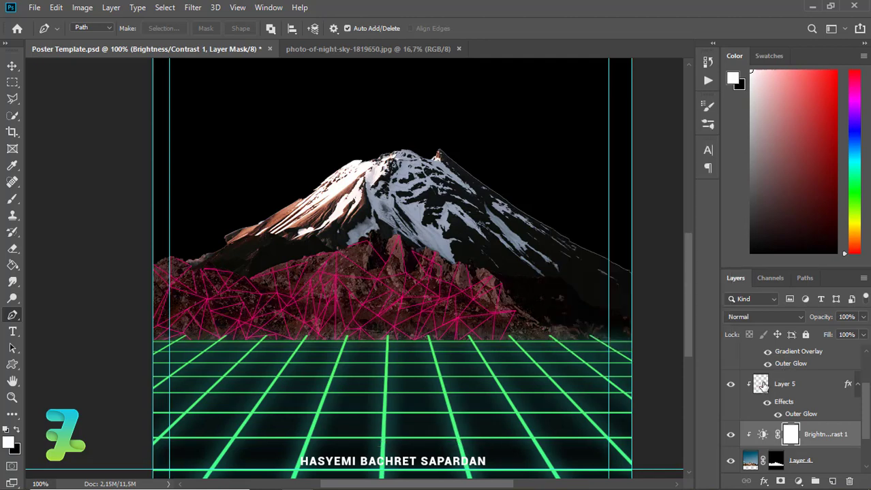
left_click(798, 416)
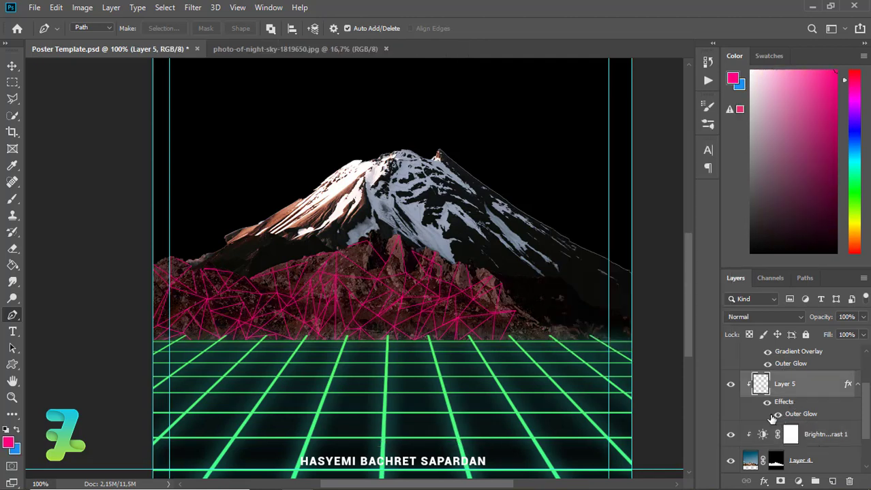
Add a new Layer 6 clipped to the Layer 5 wireframe
left_click(12, 199)
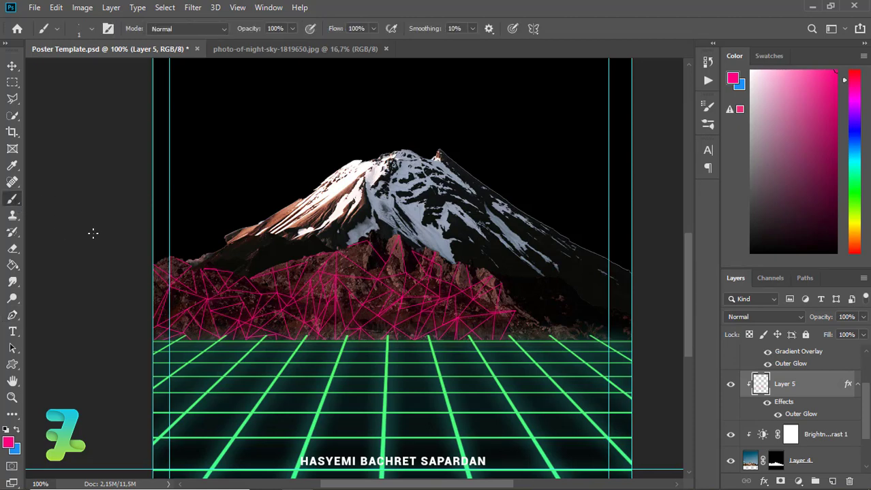
left_click(832, 482)
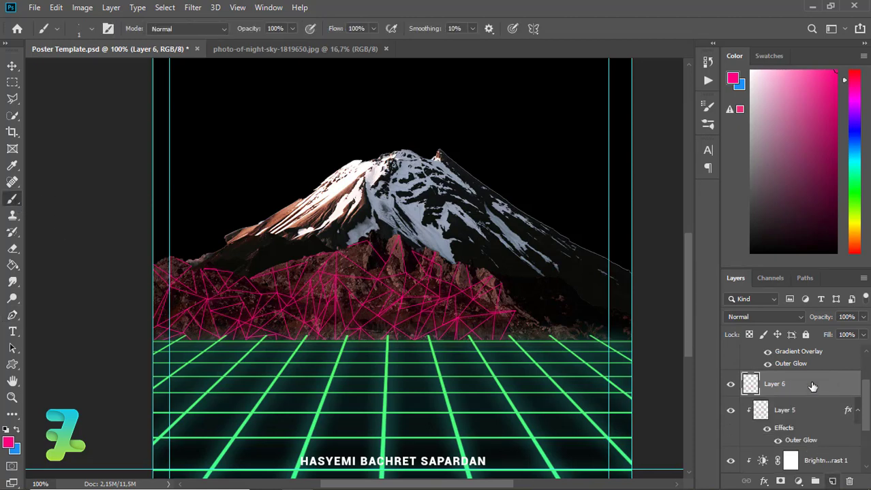
right_click(807, 384)
left_click(681, 245)
key("ctrl+alt+g")
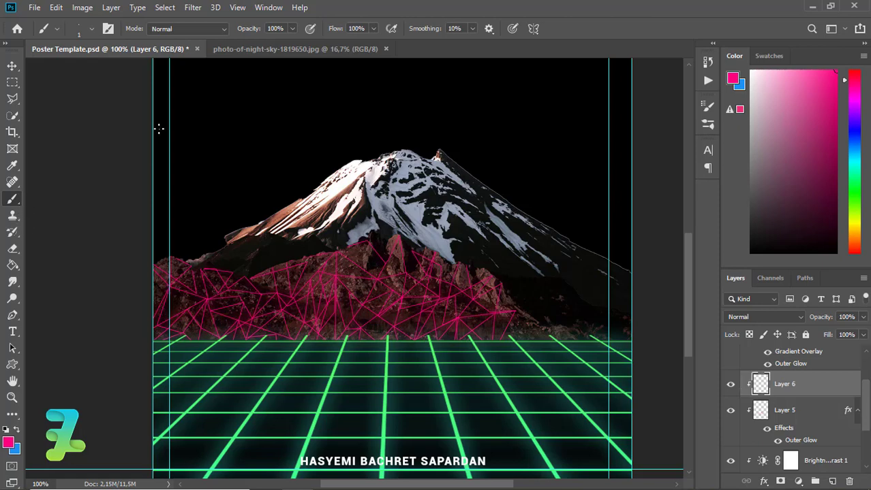
Set the brush to 42 px with 0% hardness and paint a soft pink glow dot
left_click(91, 30)
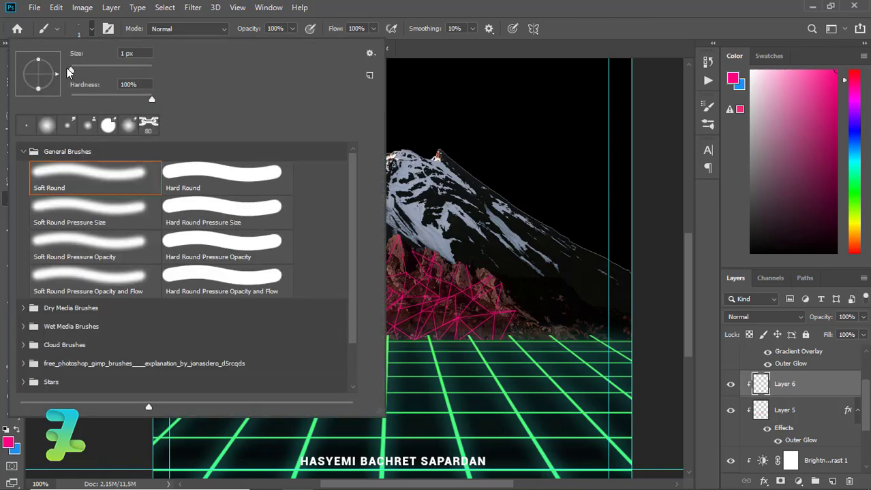
left_click_drag(66, 68, 88, 69)
left_click(301, 255)
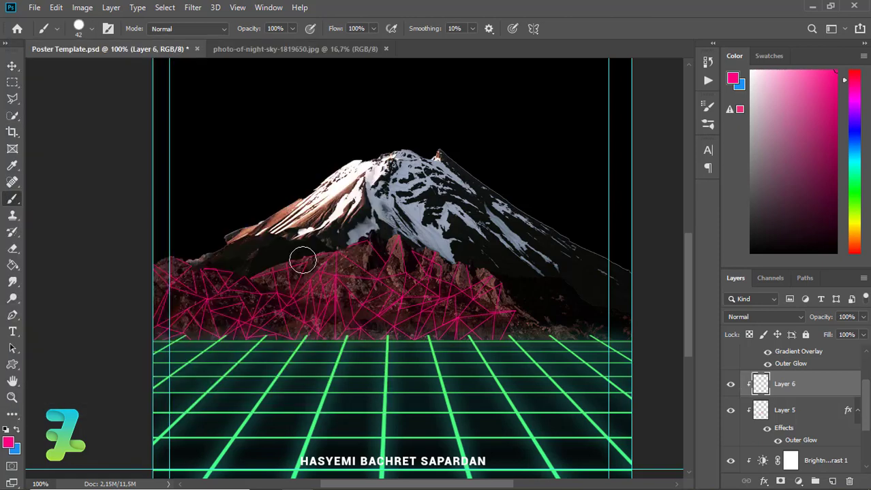
left_click(319, 291)
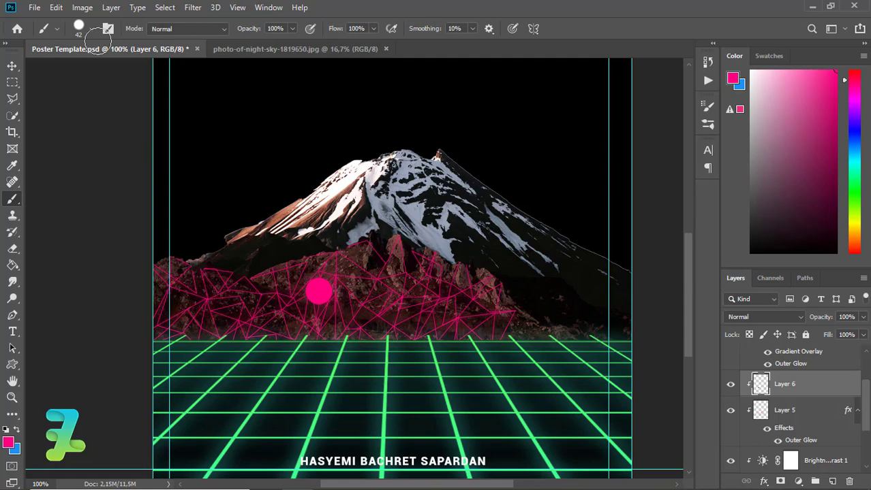
right_click(119, 112)
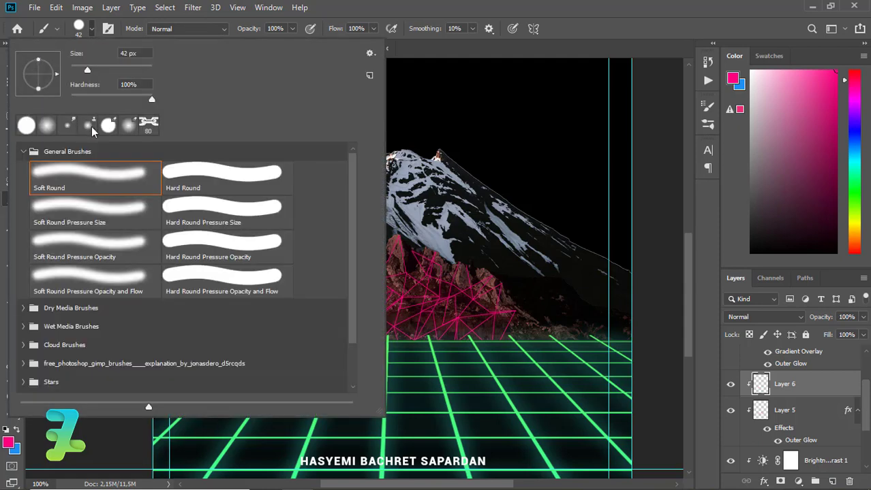
left_click_drag(149, 98, 62, 101)
key("Return")
left_click(332, 279)
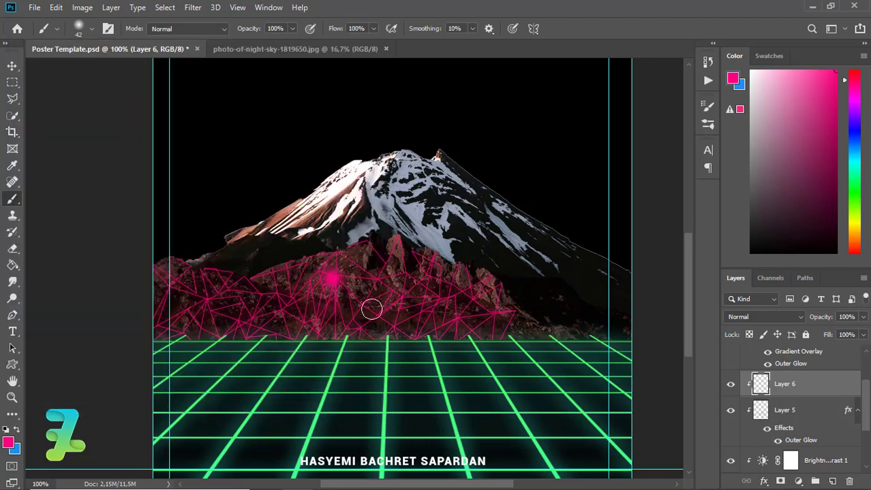
Squash the glow dot into a flattened oval and duplicate it onto another junction
key("ctrl+t")
key("ctrl+plus")
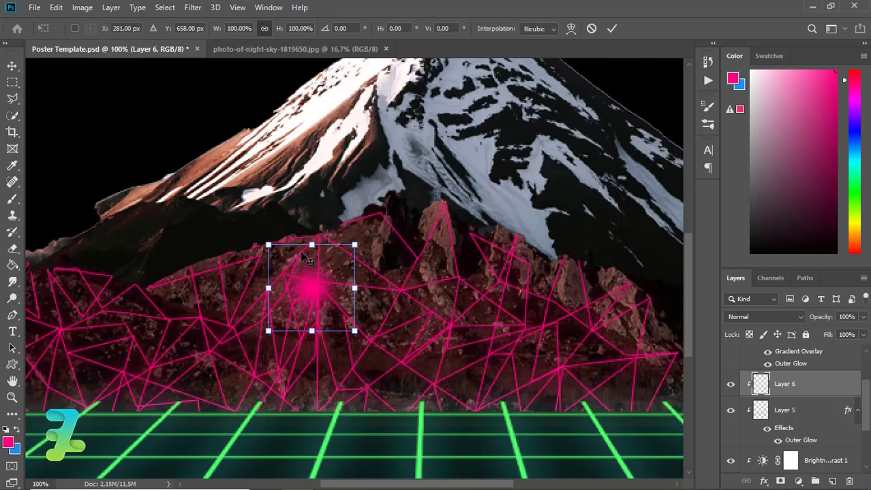
mouse_move(312, 245)
left_mouse_down()
mouse_move(312, 308)
mouse_move(322, 284)
mouse_move(548, 328)
mouse_move(366, 388)
mouse_move(378, 392)
mouse_move(170, 321)
mouse_move(61, 332)
left_mouse_up()
key("Return")
key("b")
key("ctrl+j")
key("ctrl+j")
key("ctrl+j")
key("ctrl+j")
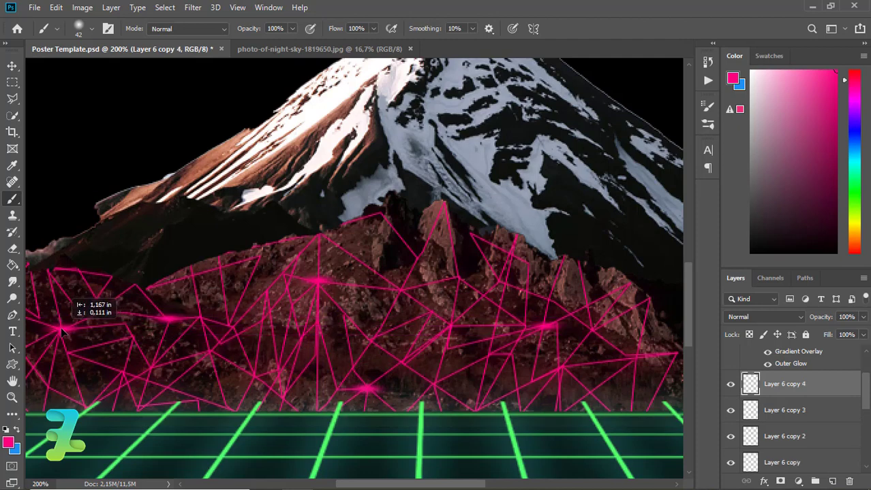
key("ctrl+minus")
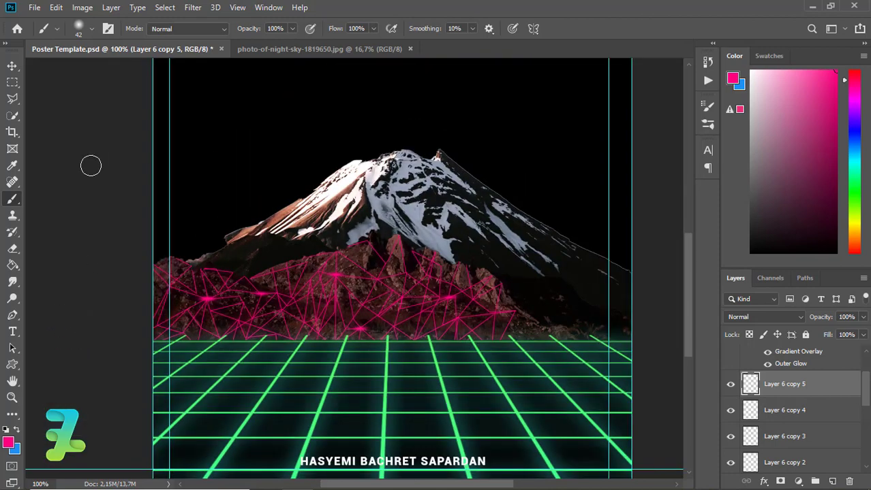
Duplicate the last glow dots and move them onto wireframe junctions
left_click(11, 65)
key("ctrl+j")
mouse_move(207, 300)
left_mouse_down()
mouse_move(248, 325)
mouse_move(162, 327)
left_mouse_up()
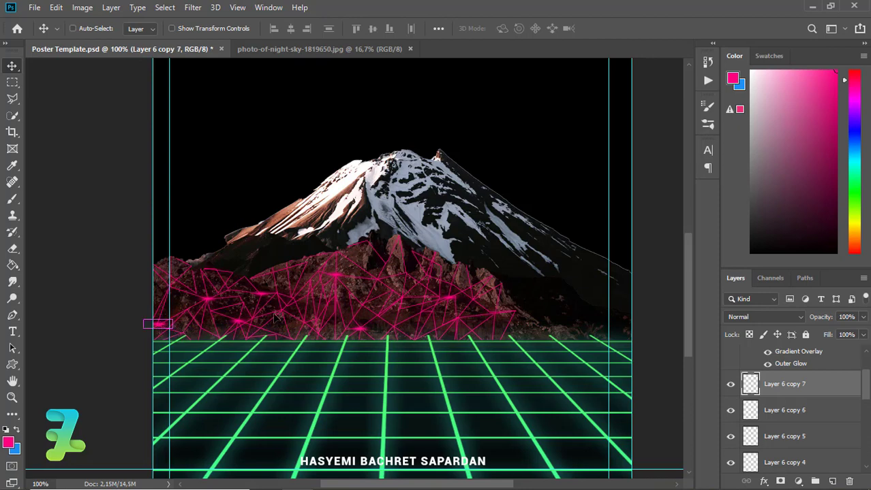
left_click_drag(162, 325, 409, 278)
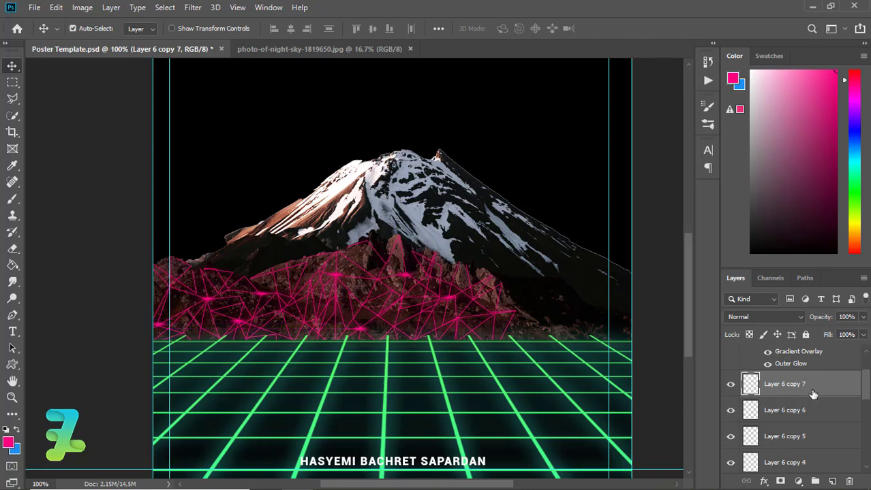
Release Layer 6 from its clipping mask
scroll(812, 394, "down", 2)
scroll(821, 408, "down", 2)
scroll(831, 432, "down", 1)
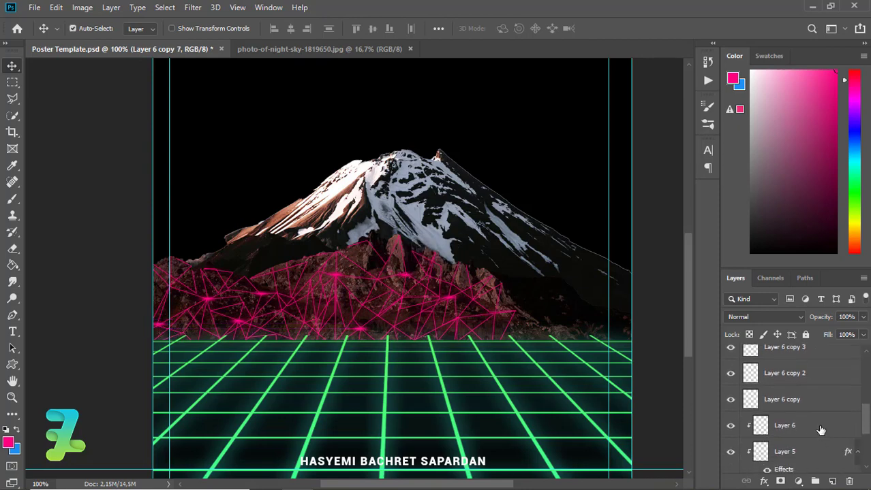
left_click(820, 409, "shift")
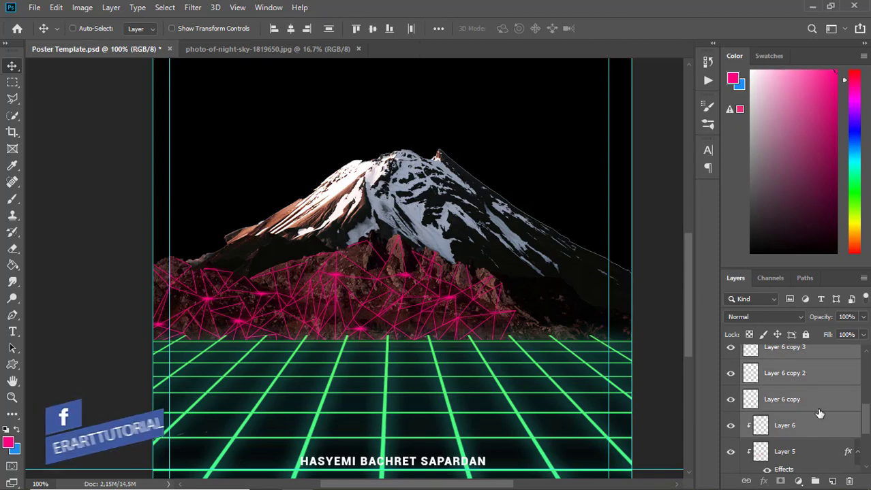
key("ctrl")
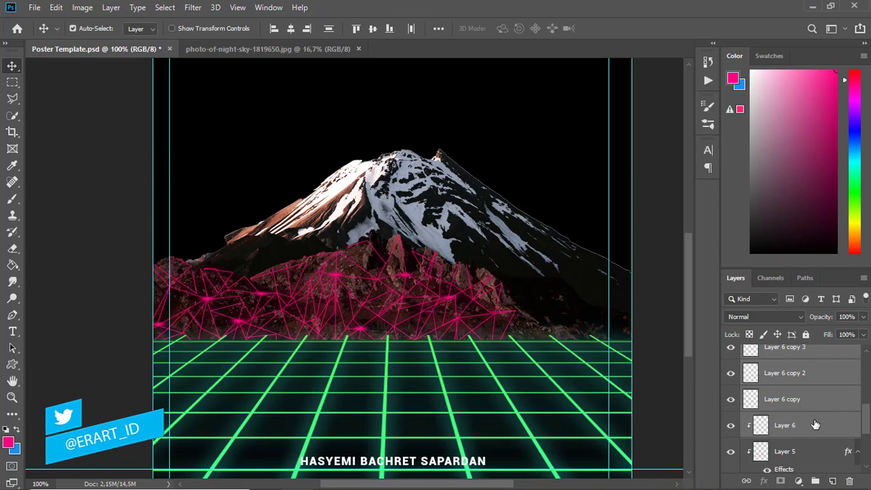
right_click(815, 423)
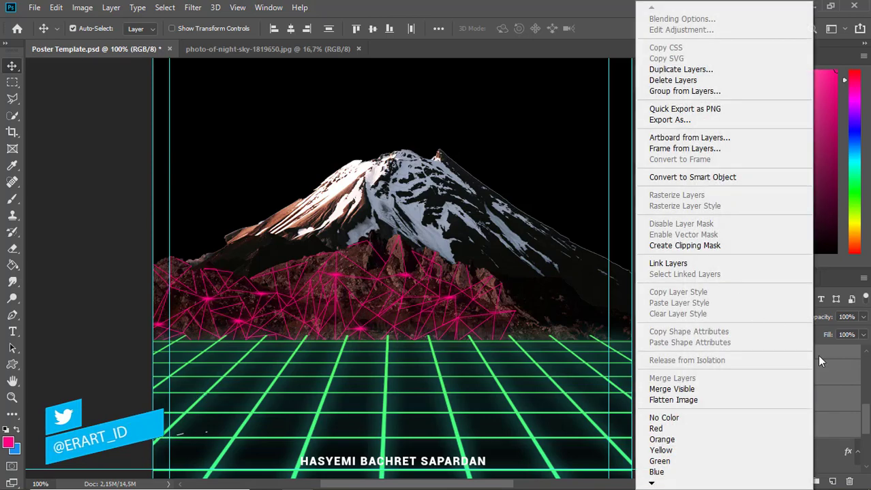
left_click(832, 421)
left_click(817, 423)
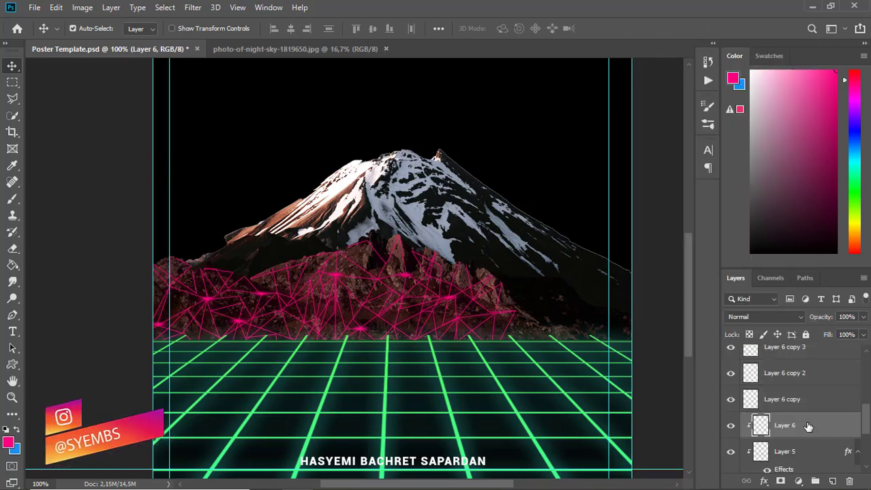
right_click(816, 423)
left_click(689, 246)
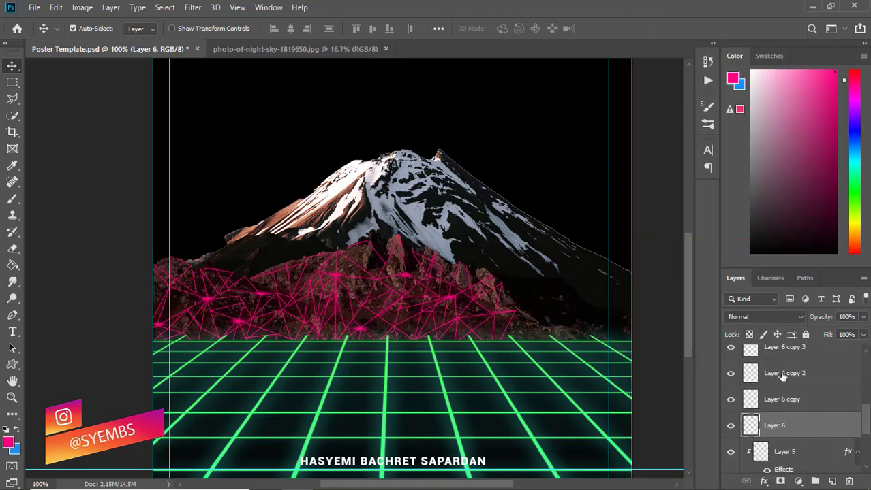
Create clipping masks for Layer 6 copy 7 and Layer 6
scroll(865, 419, "up", 2)
scroll(861, 402, "up", 2)
scroll(845, 405, "up", 1)
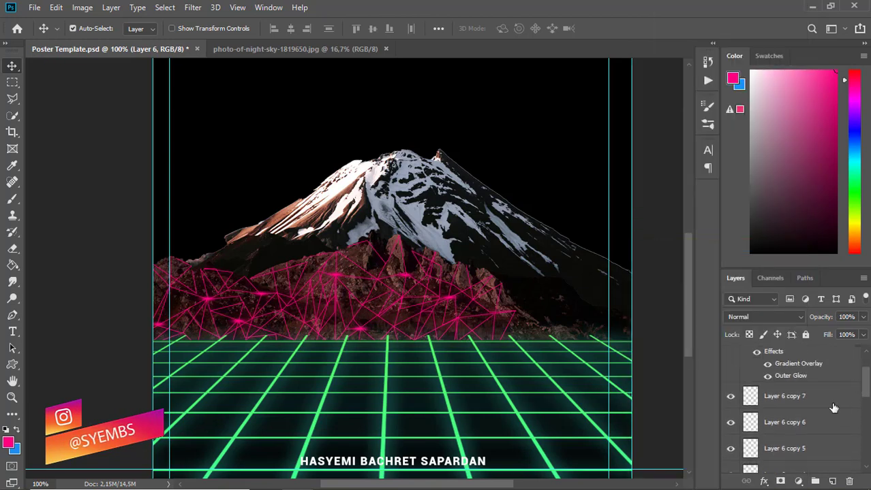
left_click(828, 401)
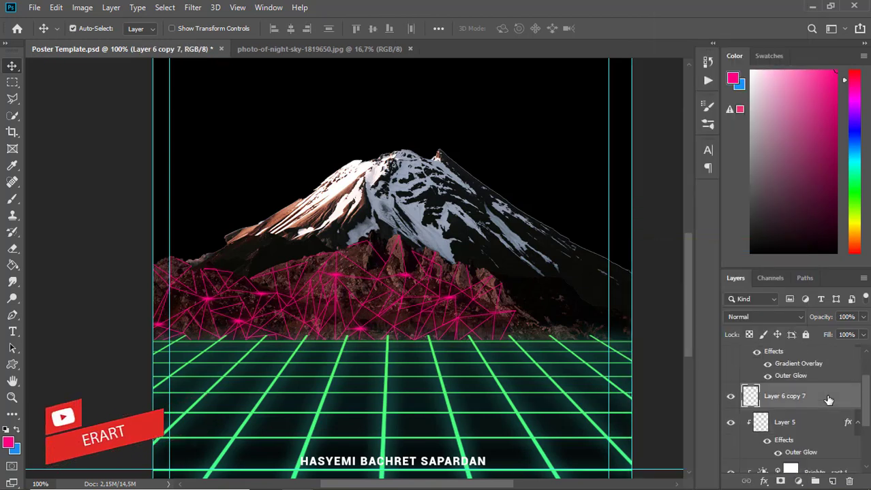
right_click(824, 400)
left_click(715, 247)
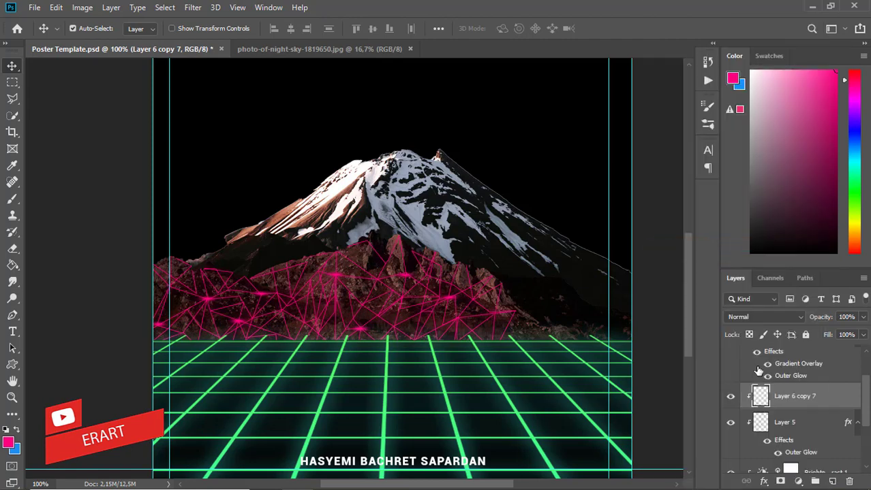
left_click(818, 395)
right_click(818, 395)
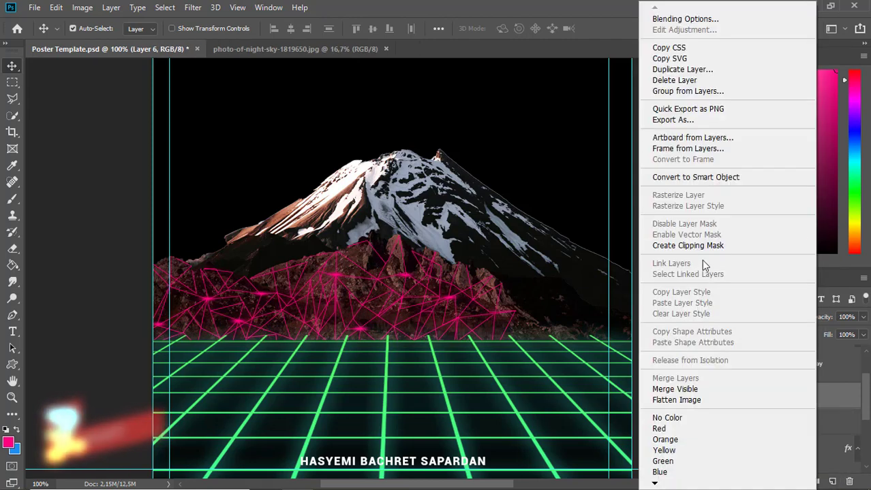
left_click(688, 246)
left_click(12, 198)
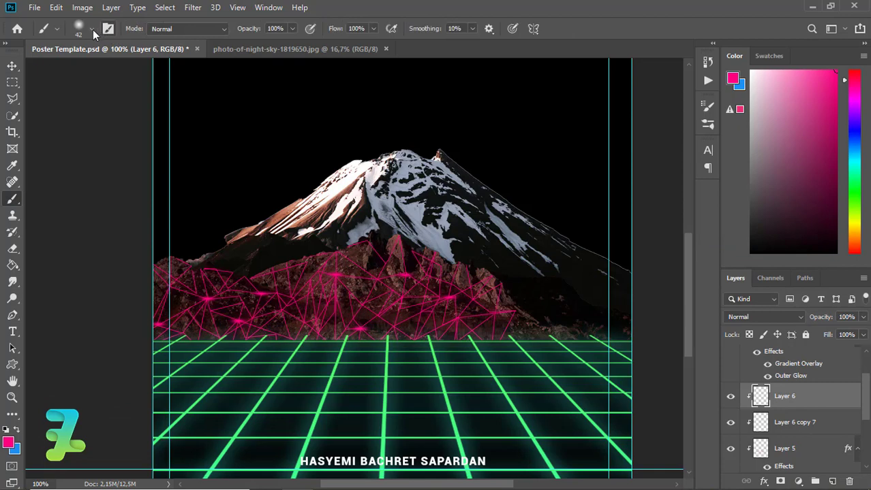
Set the brush to 1 px size with 100% hardness
left_click(92, 29)
left_click(143, 98)
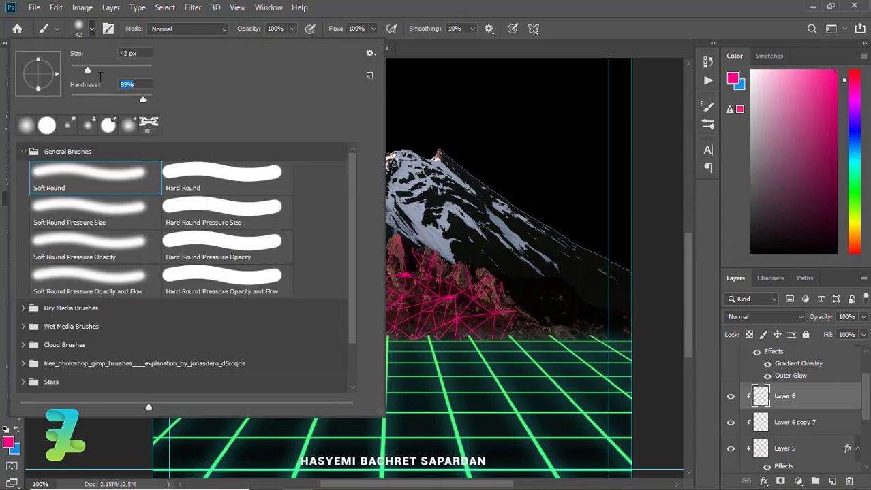
left_click(89, 70)
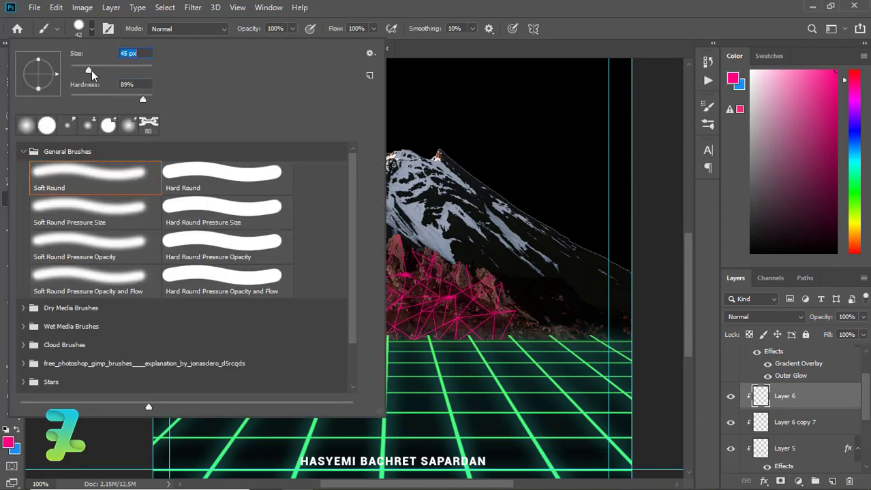
left_click_drag(58, 73, 56, 71)
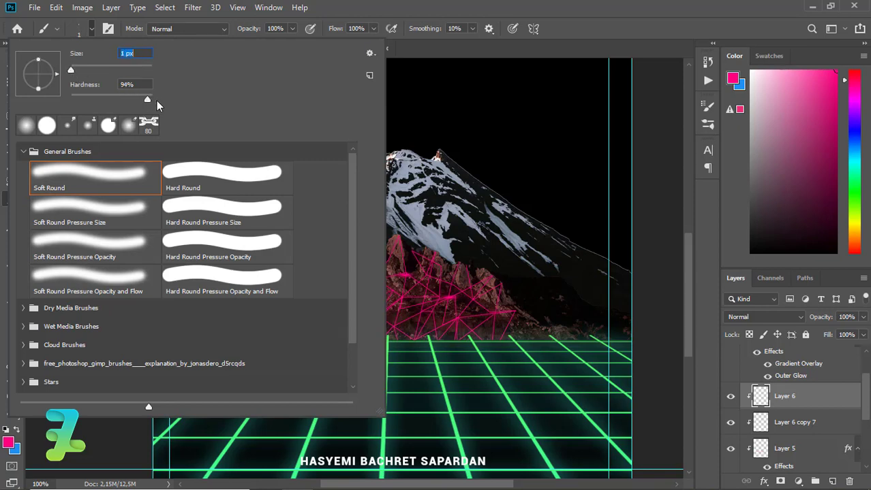
left_click_drag(157, 105, 161, 102)
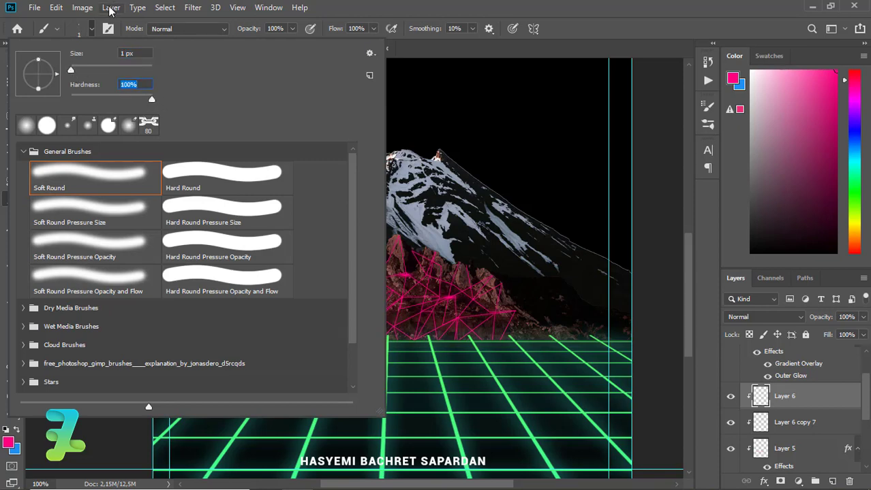
left_click(94, 29)
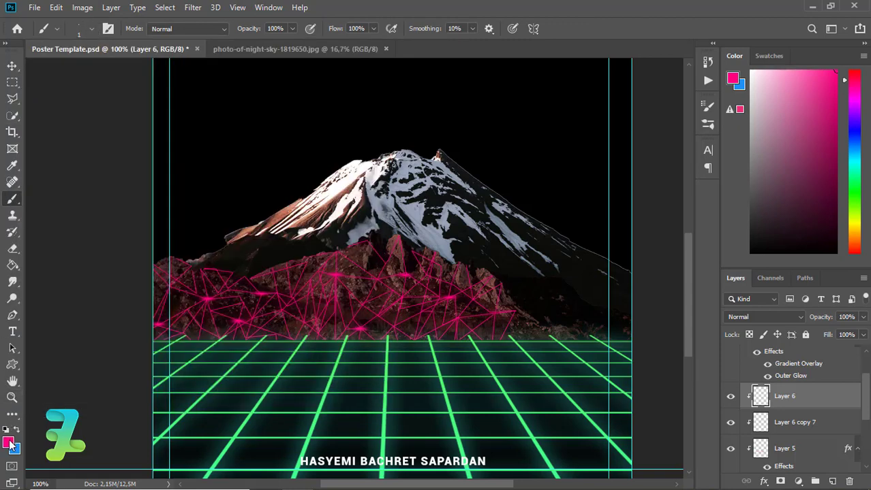
Set the foreground colour to bright yellow f0ff00 and switch to the Pen tool
left_click(708, 284)
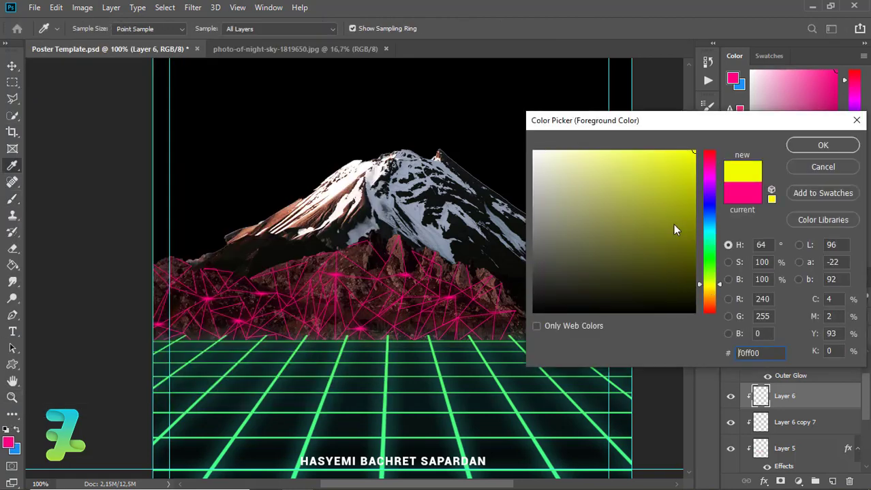
left_click(673, 224)
left_click(823, 145)
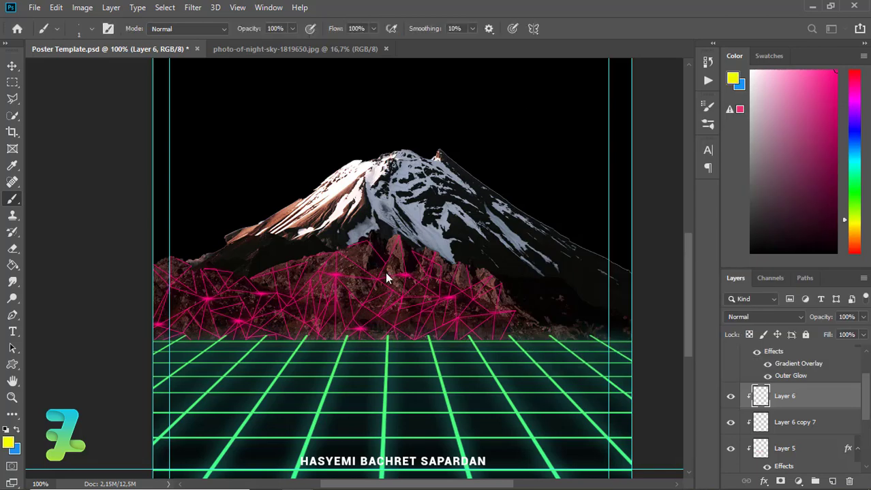
left_click(11, 316)
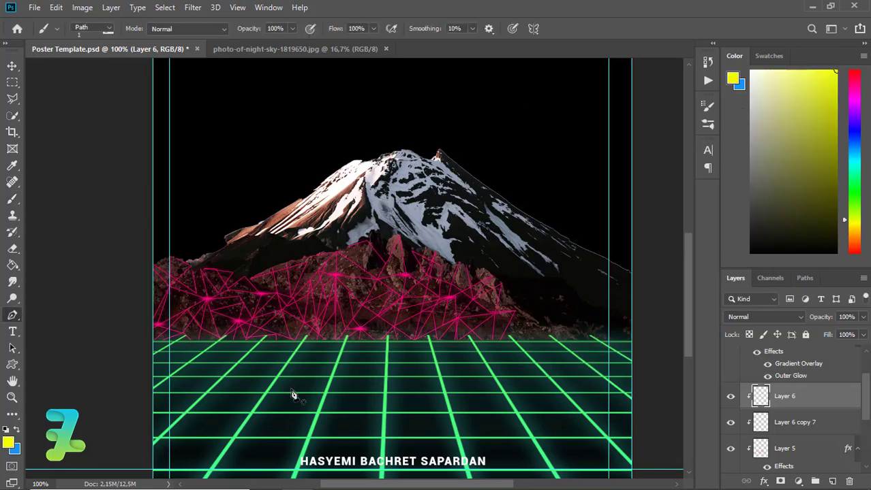
Trace a first zigzag path down the right slope, stroke it yellow, delete the path
left_click(514, 289)
left_click(535, 278)
left_click(531, 317)
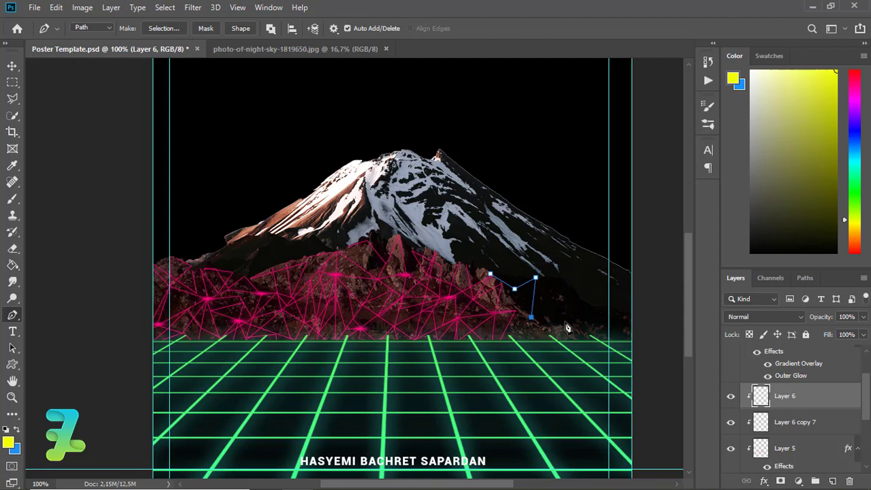
left_click(568, 303)
left_click(564, 329)
left_click(586, 335)
left_click(617, 314)
right_click(624, 324)
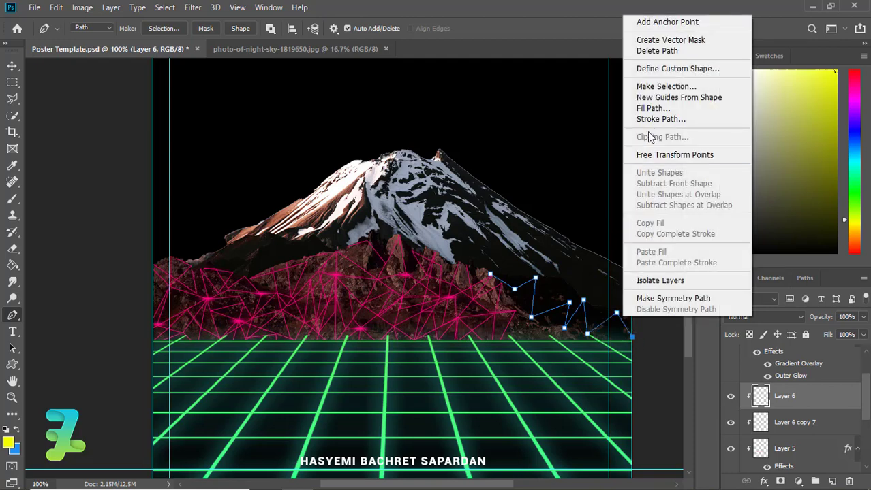
left_click(523, 194)
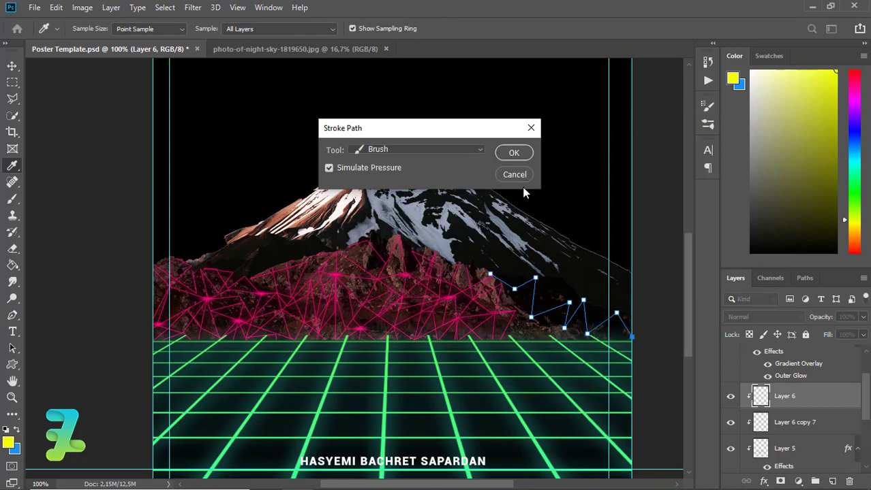
key("Return")
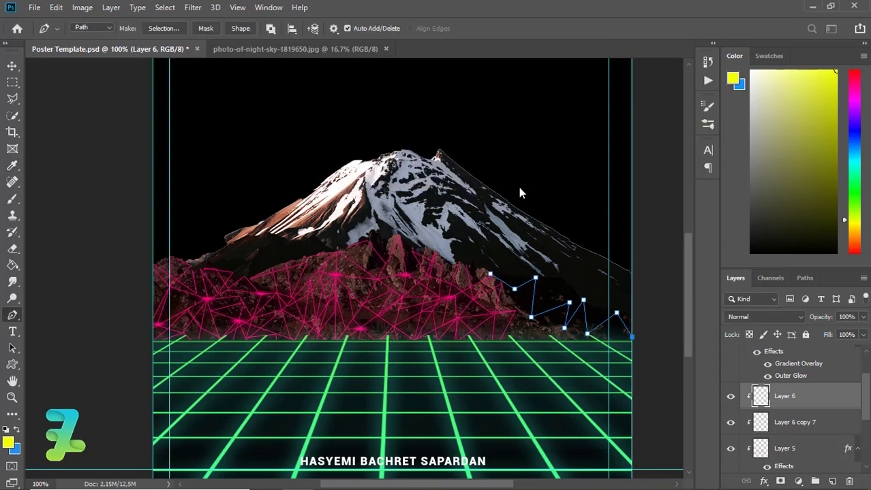
right_click(519, 187)
left_click(537, 207)
Add a second, longer yellow zigzag stroke across the right slope
left_click(509, 276)
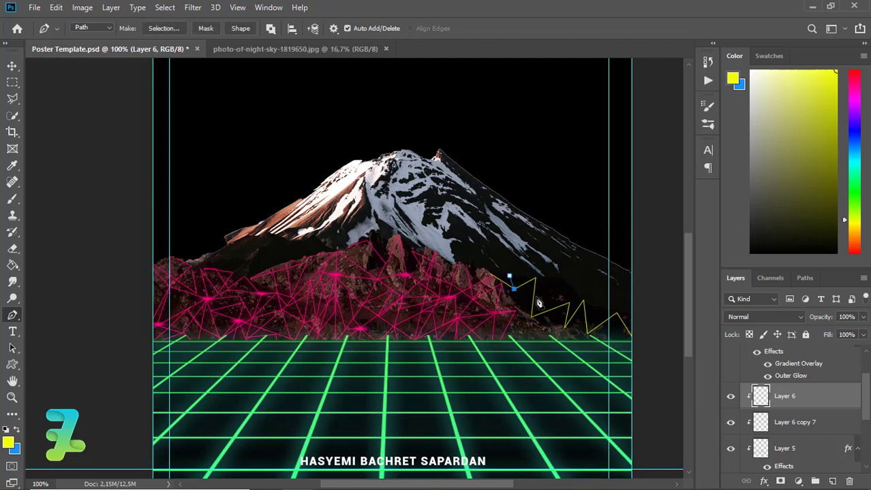
left_click(521, 311)
left_click(560, 277)
left_click(556, 327)
left_click(598, 310)
left_click(615, 335)
left_click(631, 318)
right_click(627, 322)
left_click(651, 99)
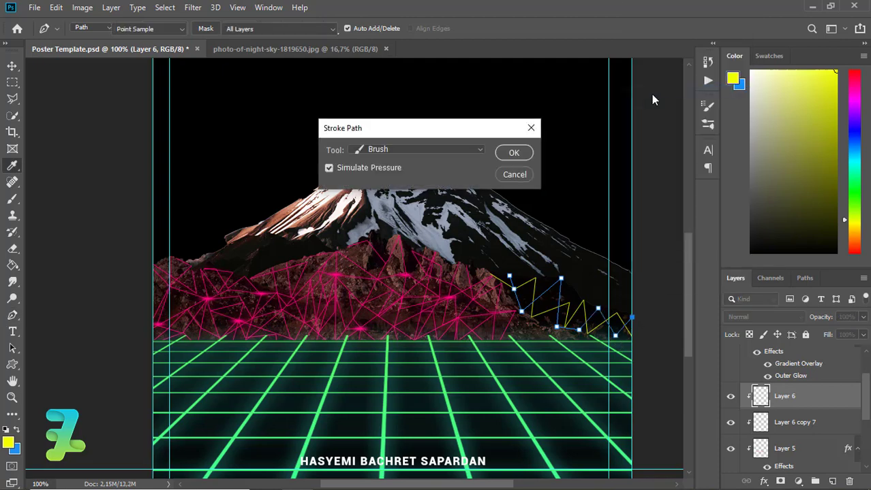
key("Return")
right_click(562, 303)
left_click(599, 36)
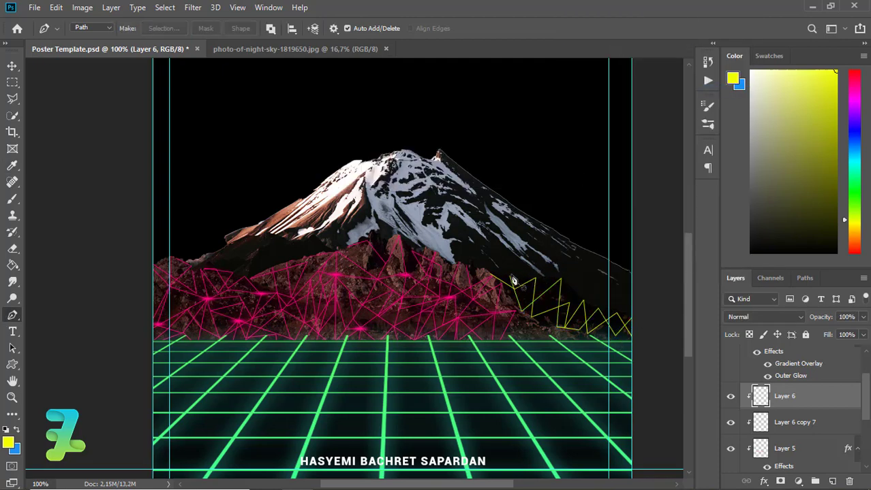
Add a third yellow zigzag line running down the slope to the right edge
left_click(510, 278)
left_click(533, 277)
left_click(545, 312)
left_click(546, 327)
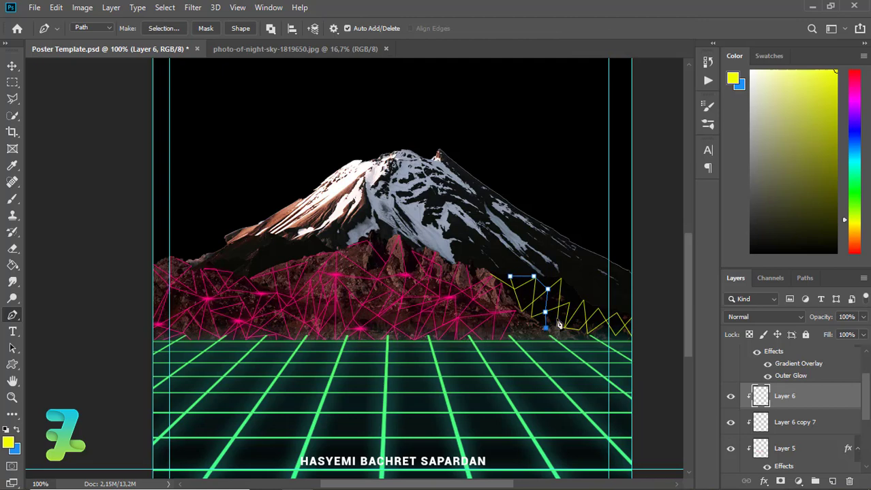
left_click(570, 303)
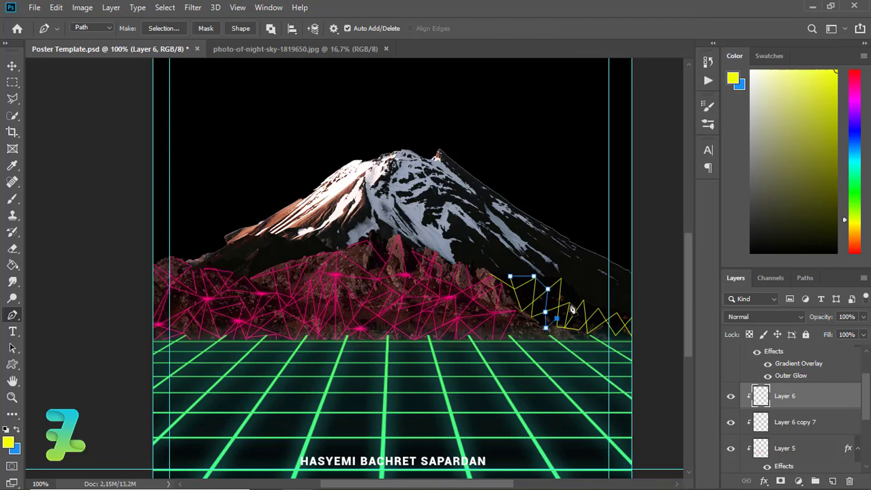
left_click(600, 325)
right_click(622, 329)
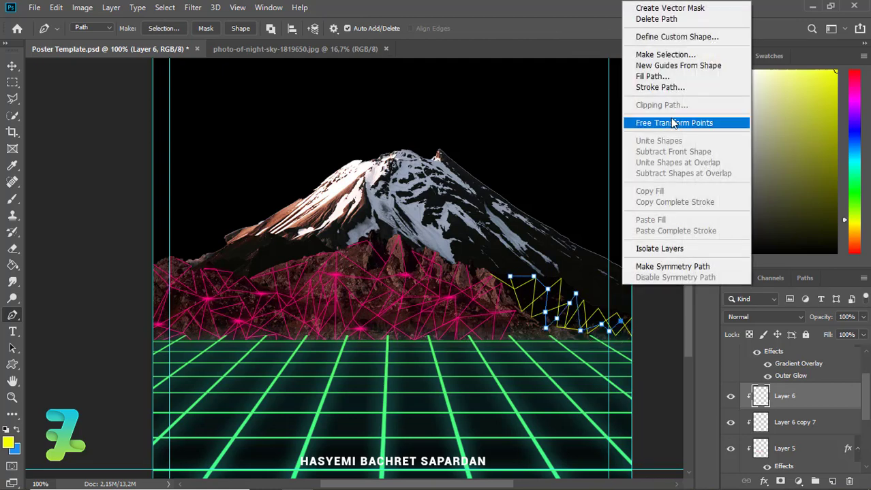
left_click(665, 87)
key("Return")
right_click(573, 299)
left_click(599, 223)
Add a short yellow wireframe segment on the right slope
left_click(515, 293)
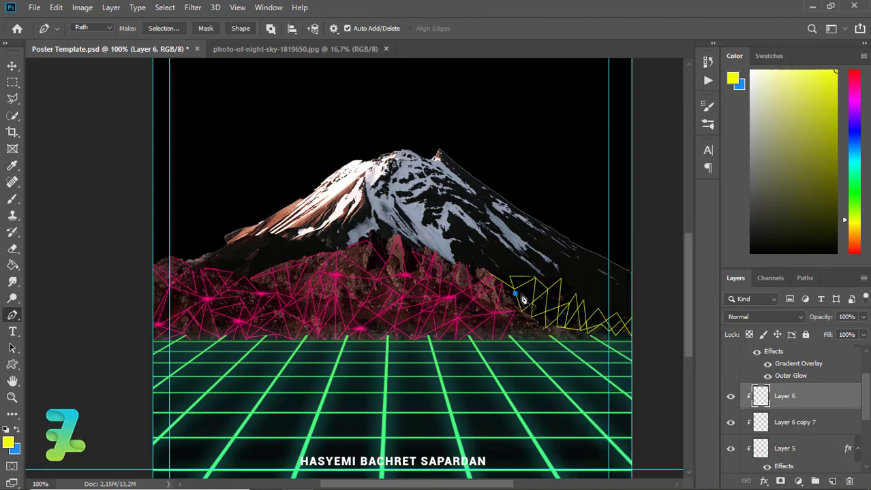
left_click(541, 313)
right_click(572, 294)
left_click(590, 291)
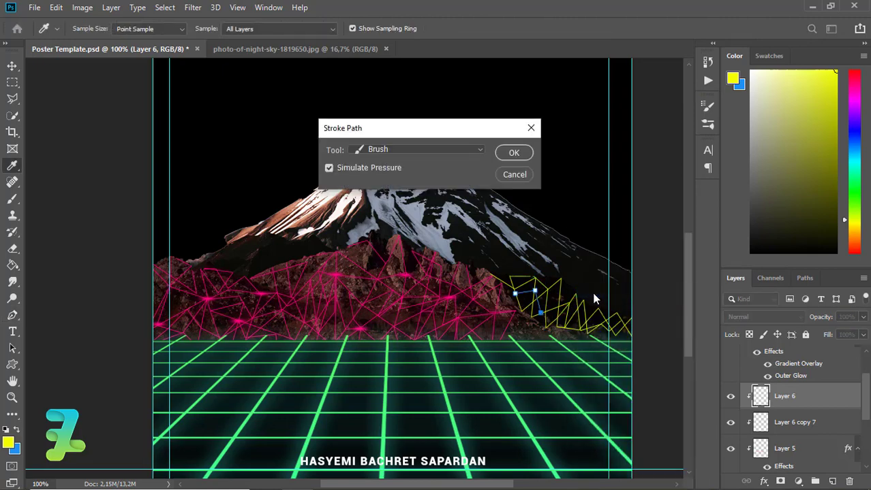
key("Return")
right_click(573, 294)
left_click(617, 29)
Add a short yellow wireframe segment along the ridge
left_click(560, 278)
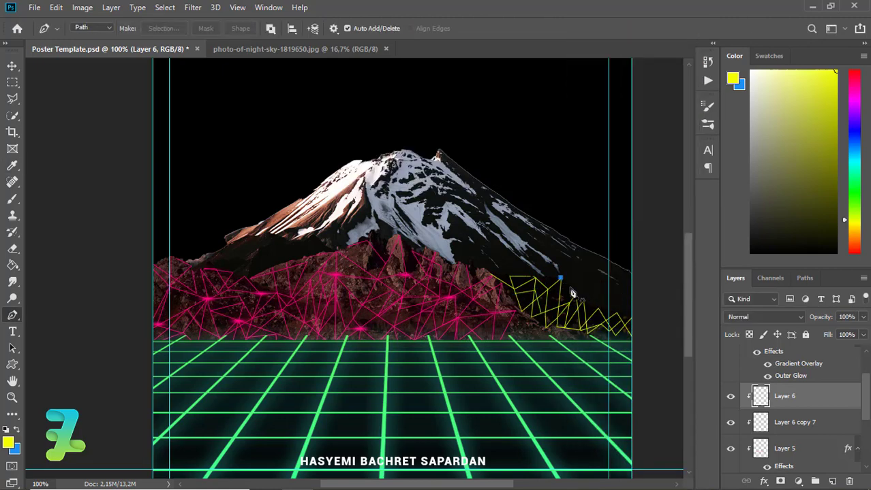
left_click(574, 293)
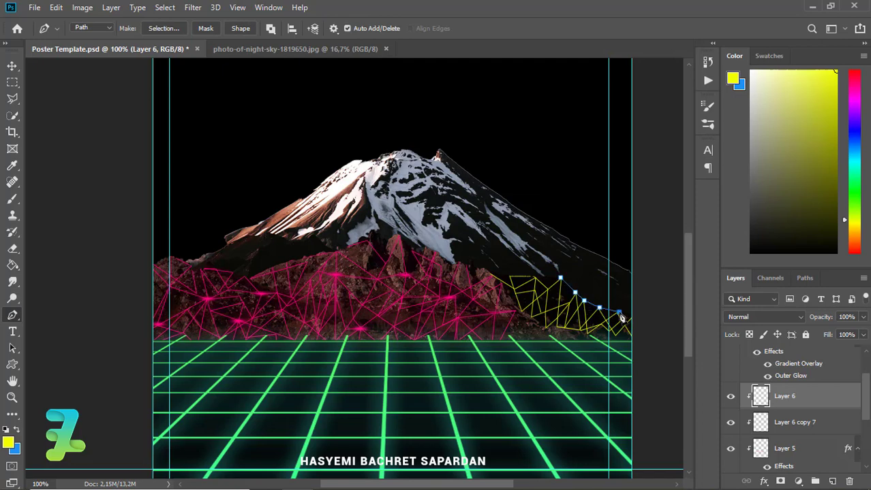
right_click(605, 322)
left_click(641, 116)
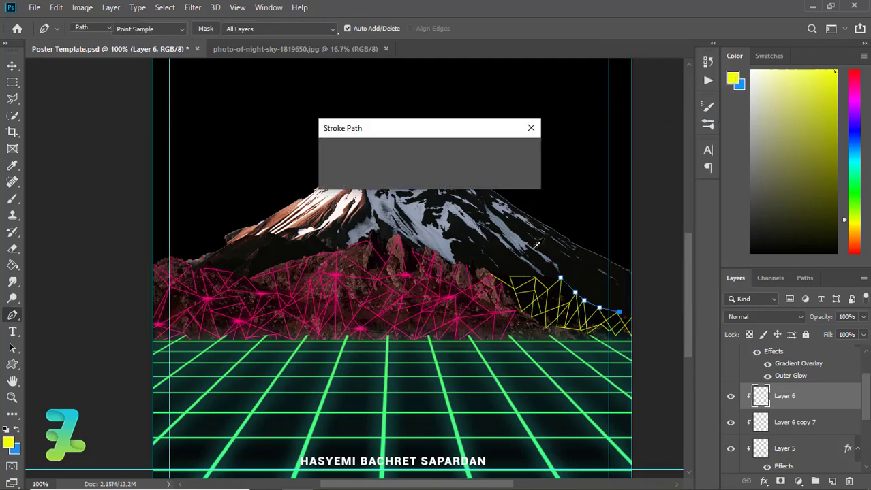
key("Return")
right_click(513, 244)
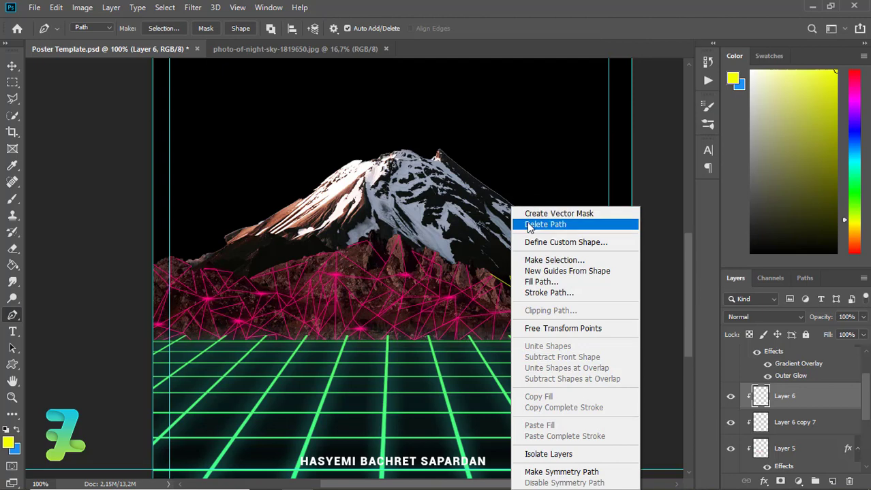
left_click(528, 225)
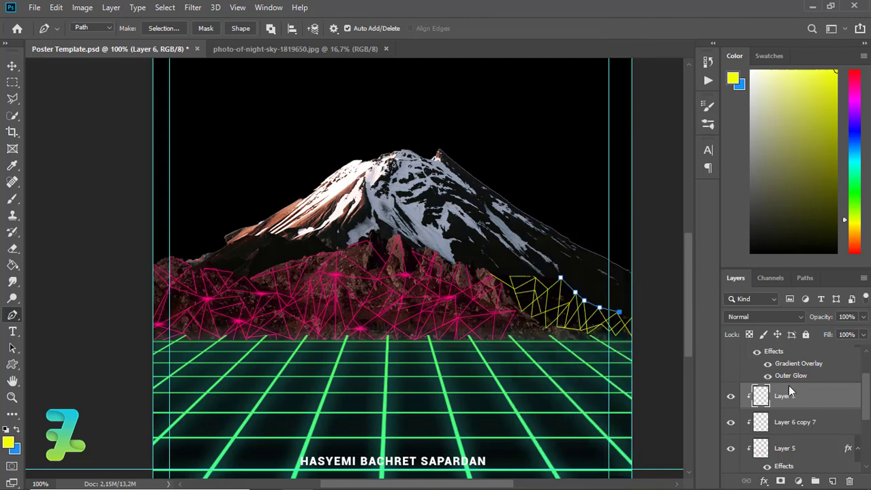
Copy Layer 5's pink glow style onto Layer 6, keeping Layer 6 clipped to the layer below
left_click(810, 454)
right_click(810, 452)
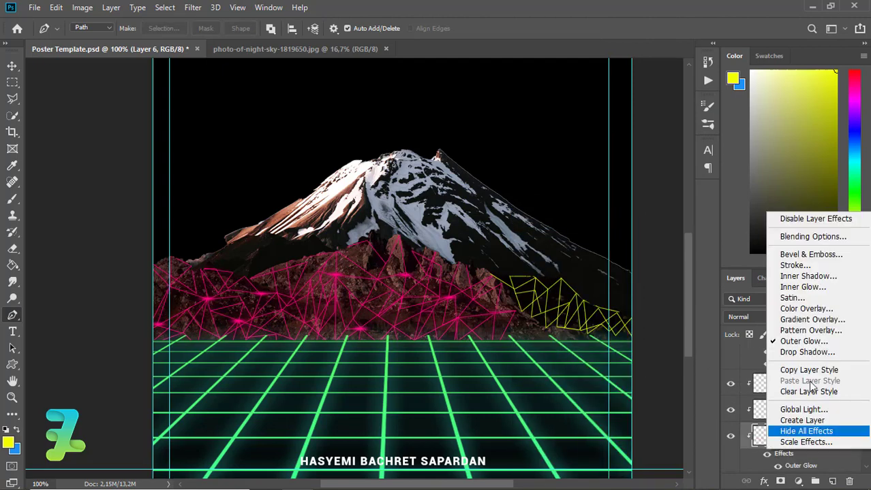
left_click(804, 371)
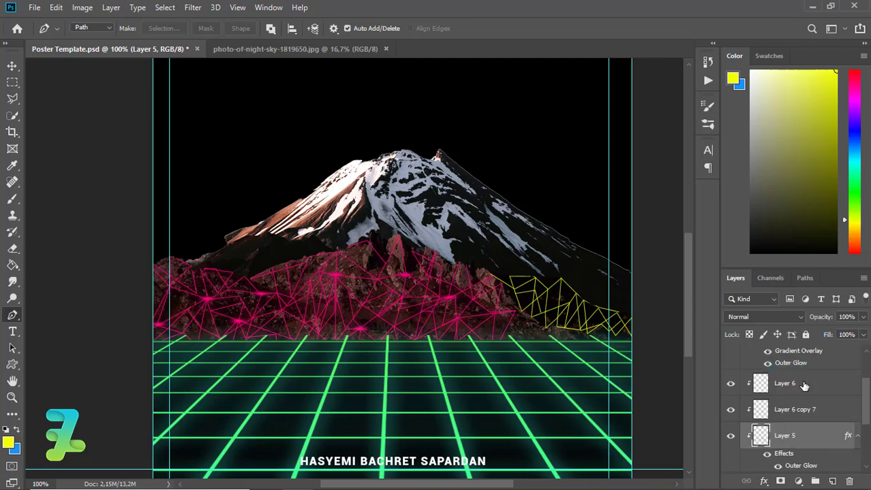
left_click(805, 385)
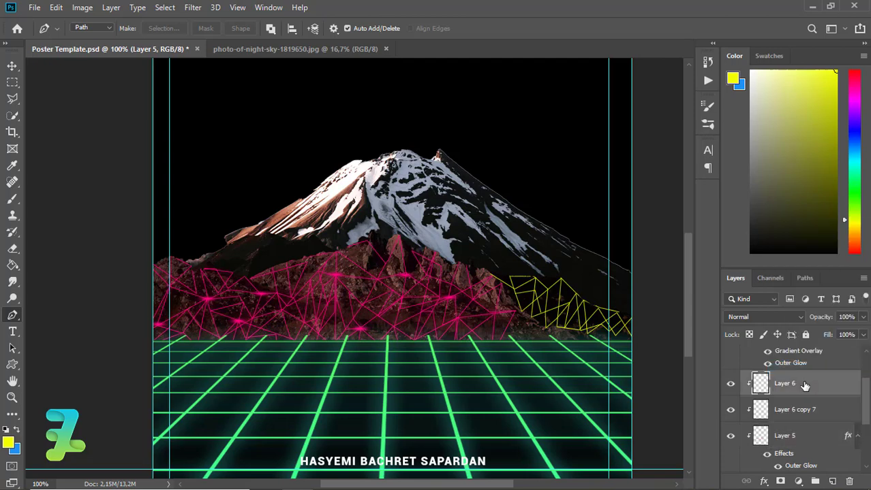
right_click(772, 360)
left_click(727, 327)
key("ctrl+alt+g")
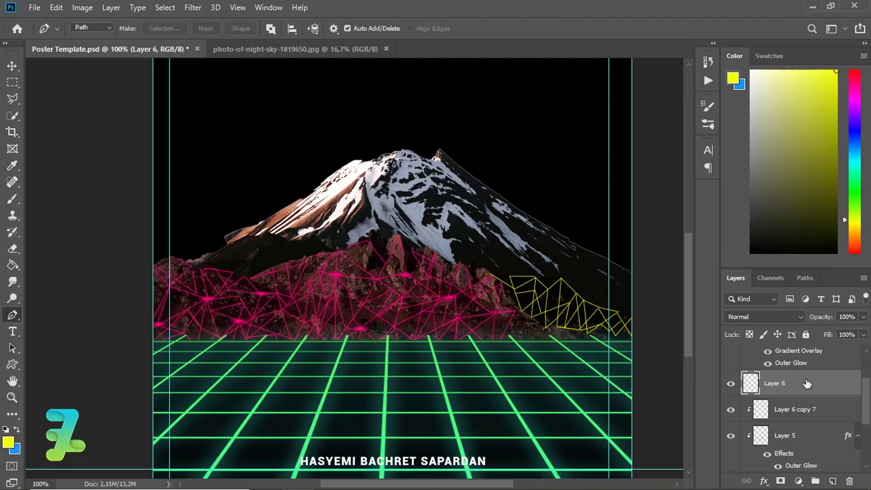
right_click(807, 384)
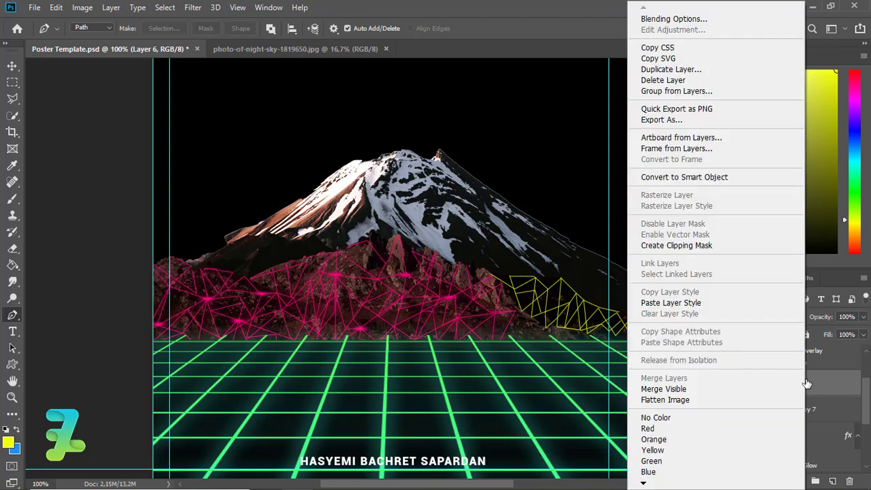
left_click(675, 302)
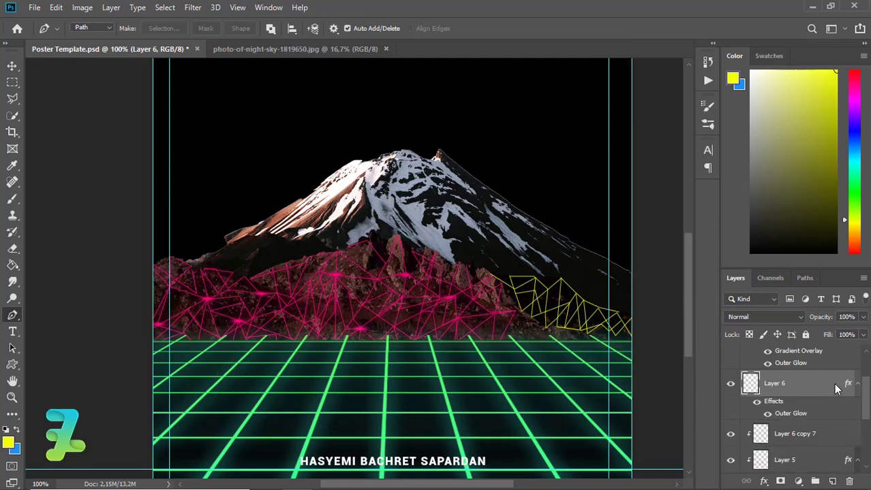
right_click(834, 384)
left_click(688, 247)
Recolour Layer 6's Outer Glow to yellow (#ffea00)
double_click(771, 401)
left_click(576, 179)
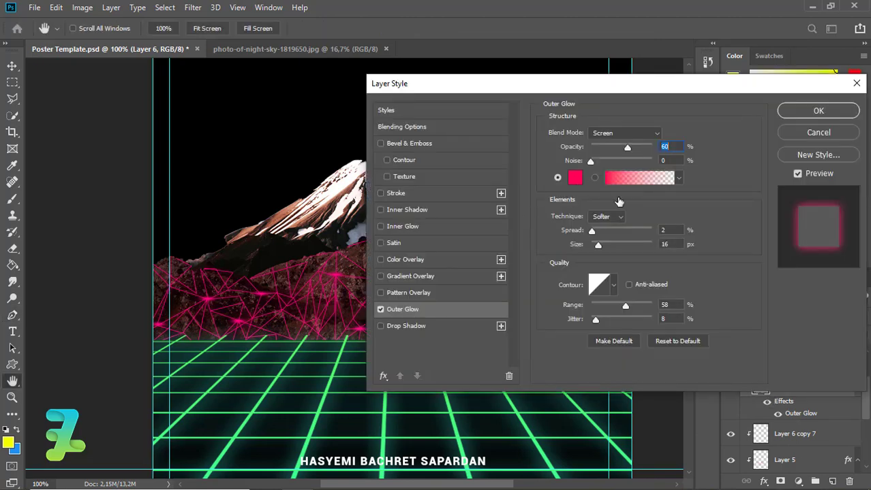
left_click(709, 287)
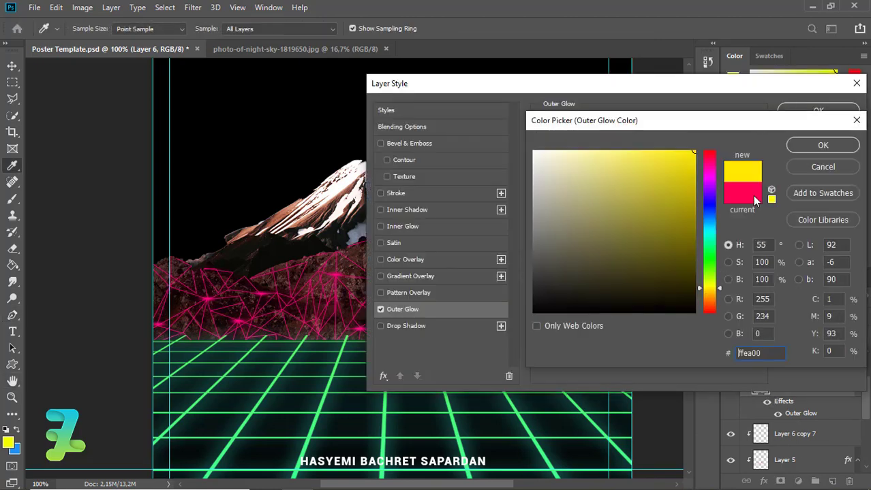
left_click(812, 146)
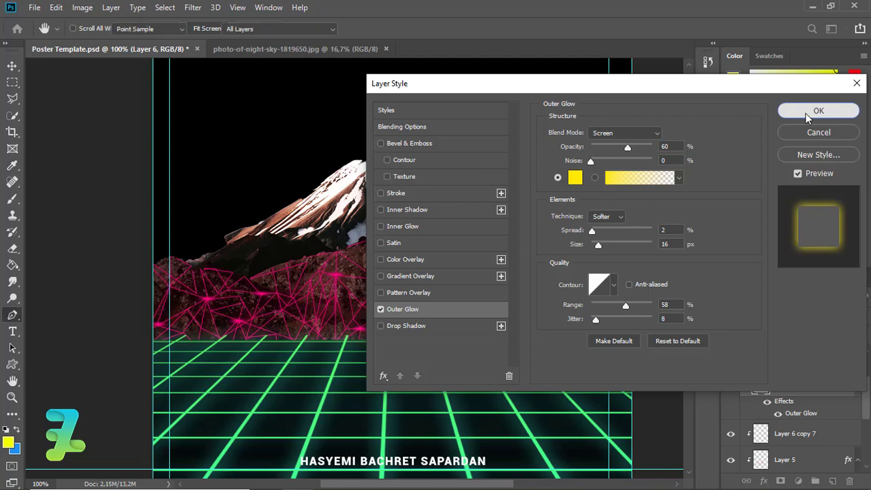
left_click(804, 113)
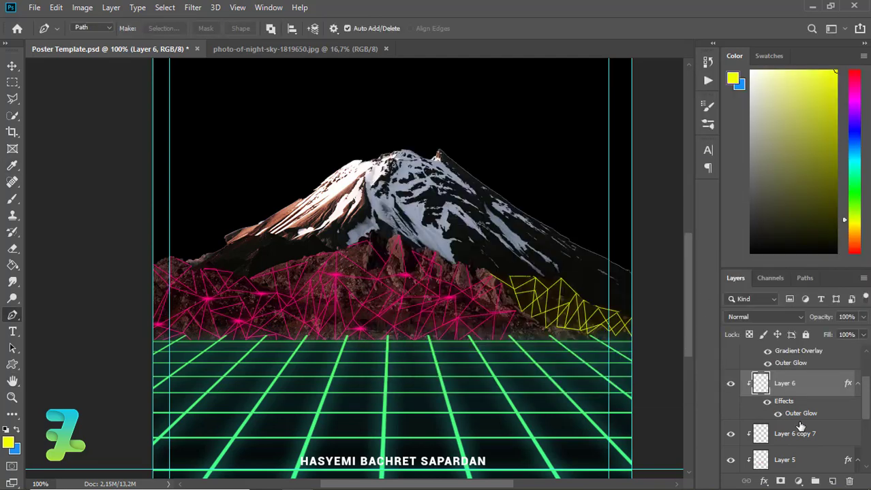
Add a new Layer 7 clipped to the layer below and set the brush size to 20
left_click(832, 482)
right_click(800, 382)
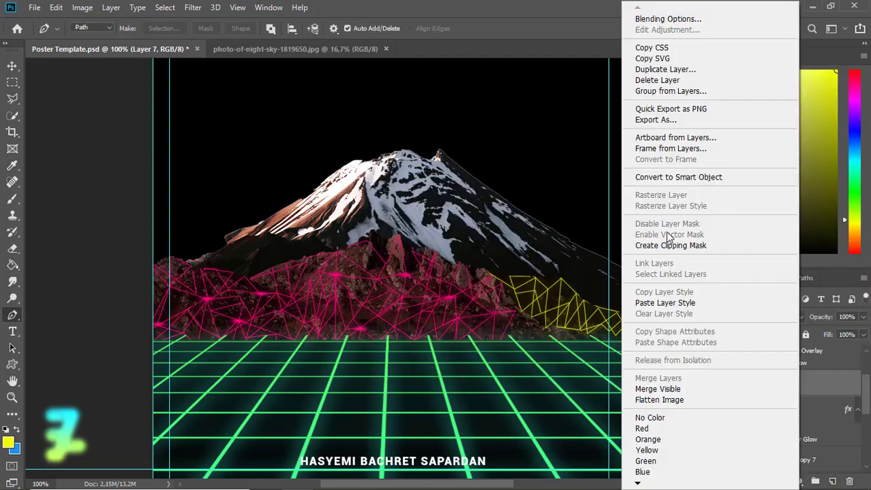
left_click(666, 245)
key("b")
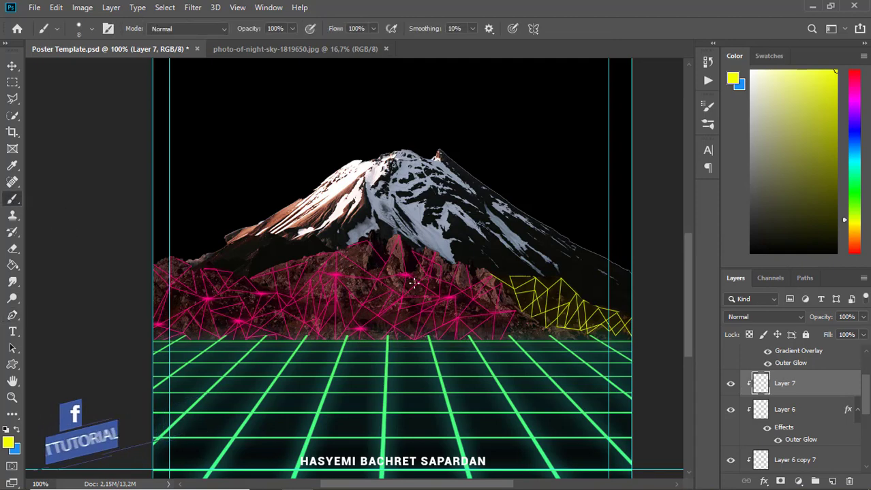
left_click(91, 28)
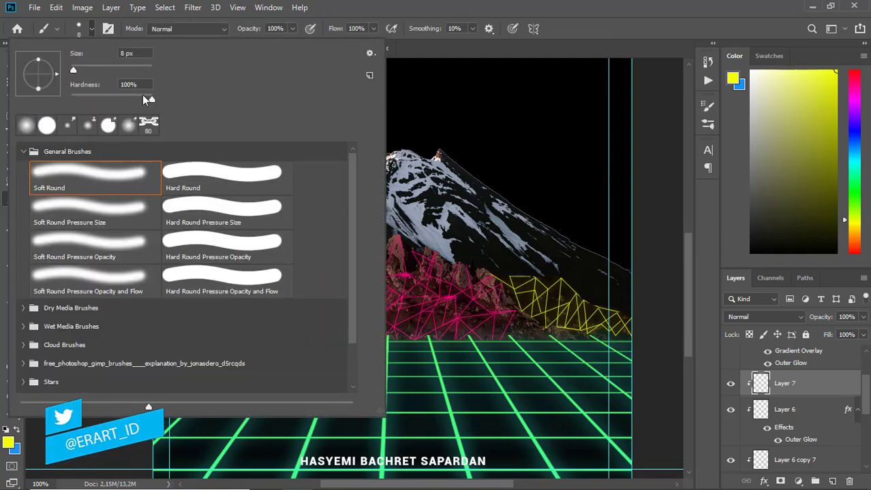
key("Return")
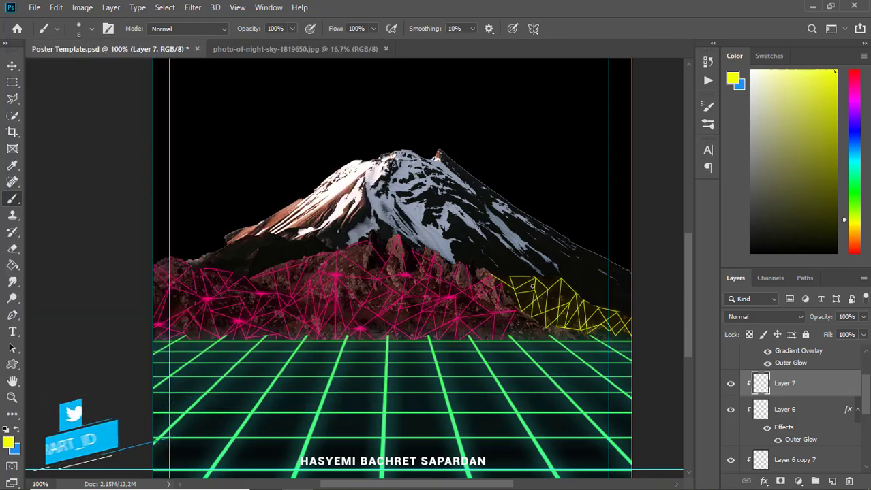
key("bracketright")
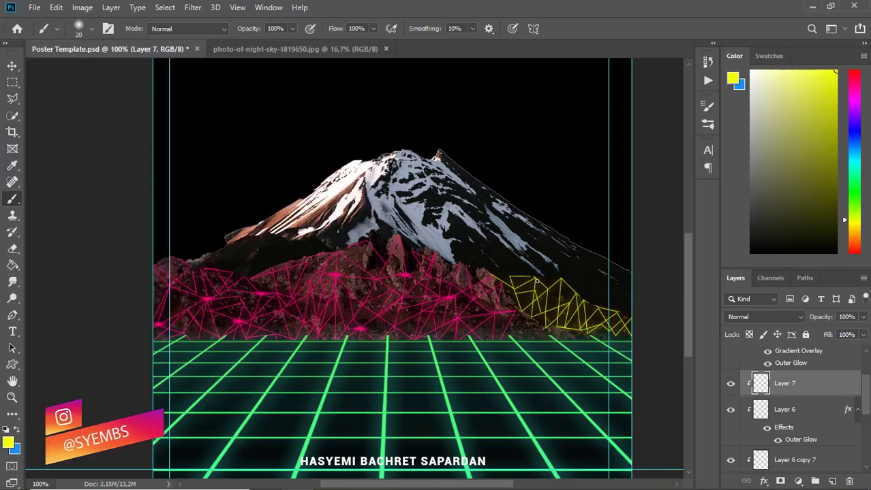
key("bracketright")
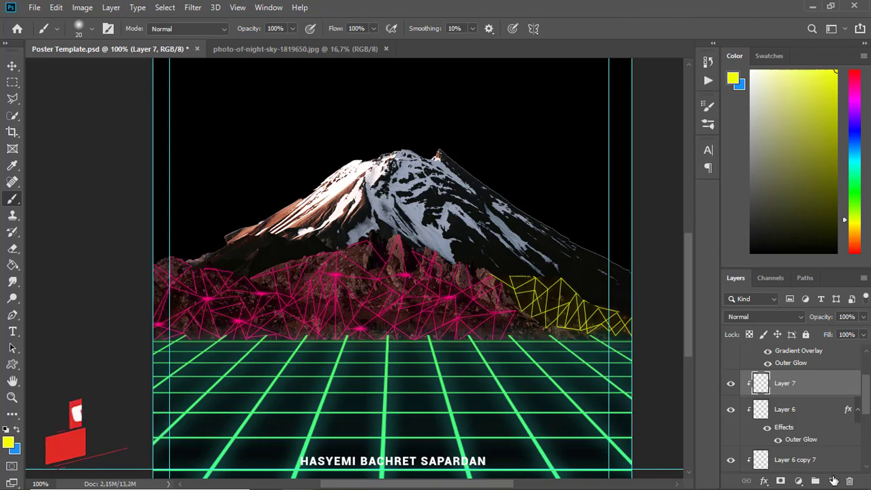
left_click(832, 482)
key("ctrl+z")
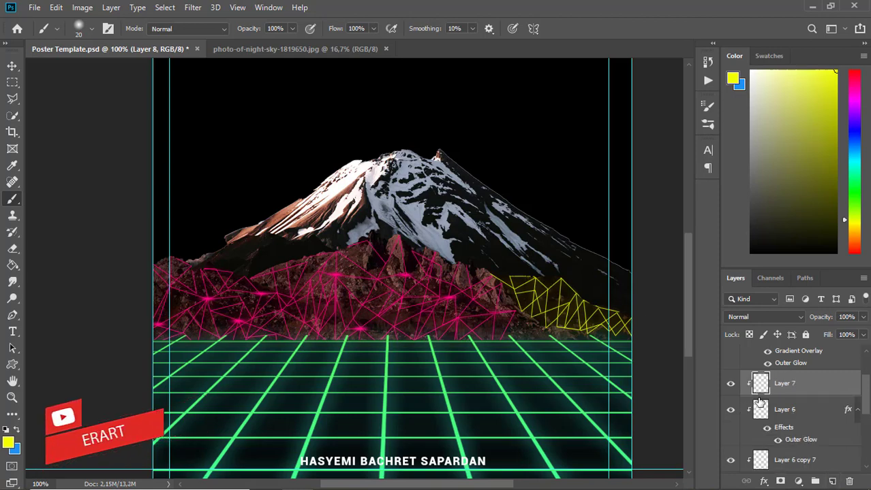
Paint a soft yellow dot on the wireframe and shrink it to about a quarter size
left_click(558, 302)
key("ctrl+t")
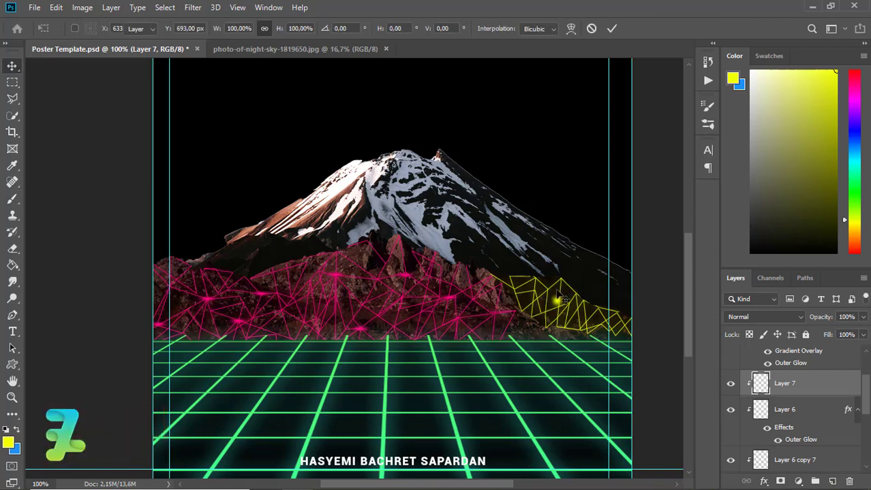
key("Return")
key("ctrl+t")
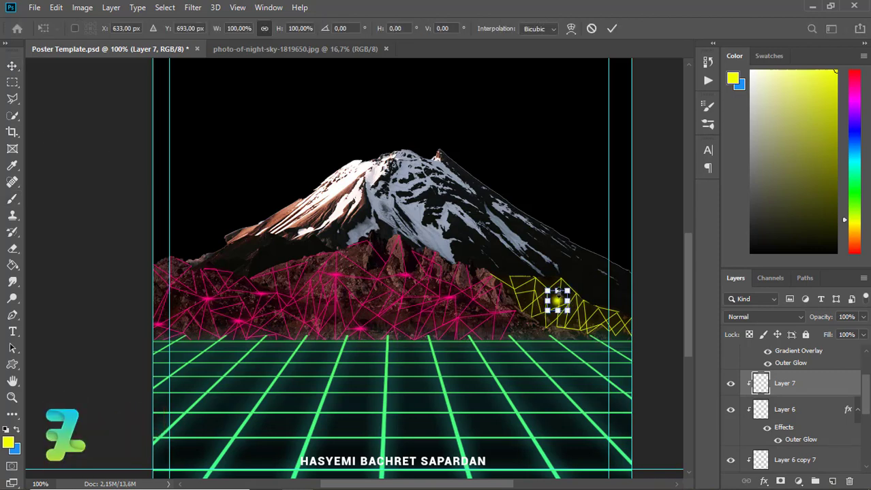
left_click_drag(557, 291, 556, 307)
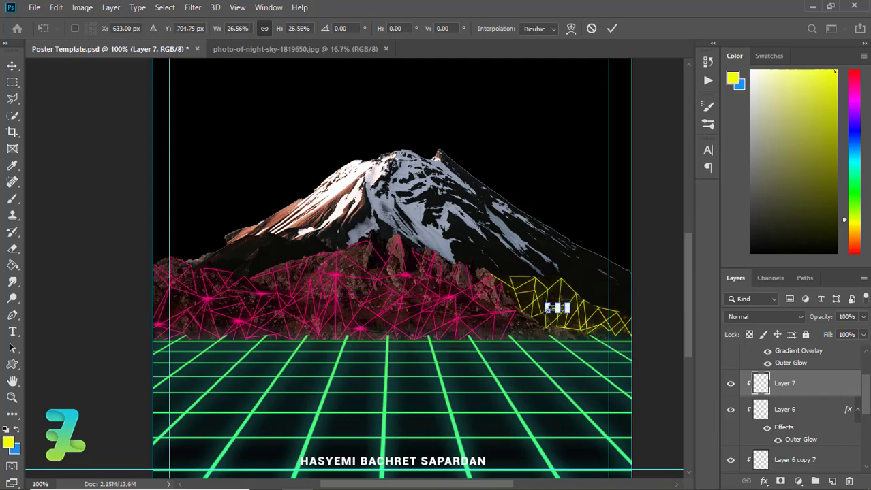
key("ctrl+plus")
key("ctrl+plus")
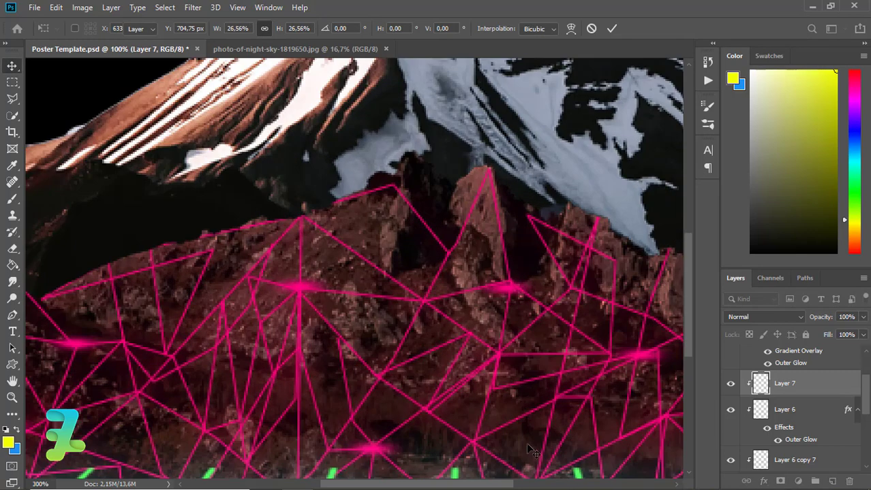
Zoom in on the yellow wireframe and stretch the dot into a wider glow
left_click(525, 485)
key("Return")
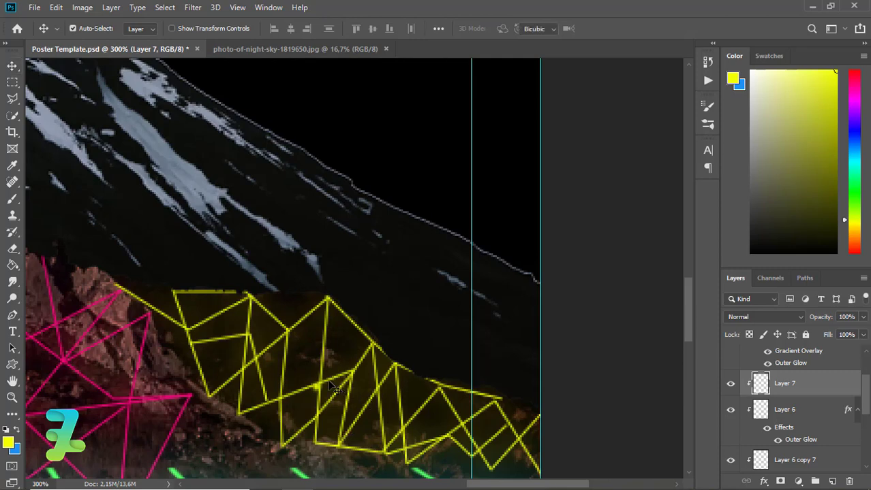
key("ctrl+t")
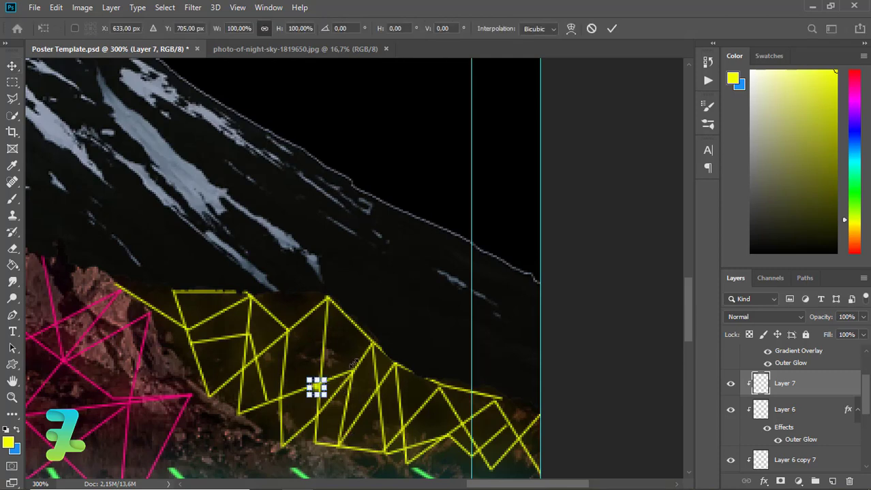
left_click_drag(326, 378, 364, 362)
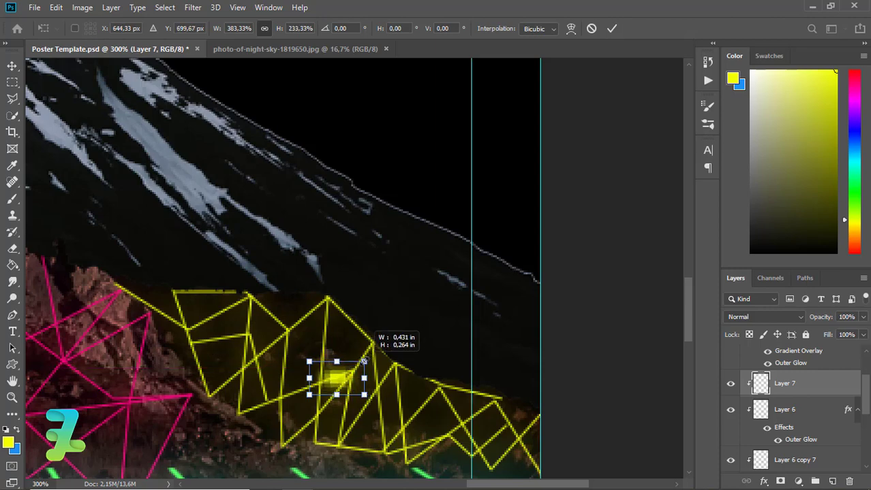
key("Return")
Move the yellow glow onto a wireframe vertex, then duplicate it onto the top-left vertex
left_click_drag(345, 376, 247, 334)
key("ctrl+t")
key("Return")
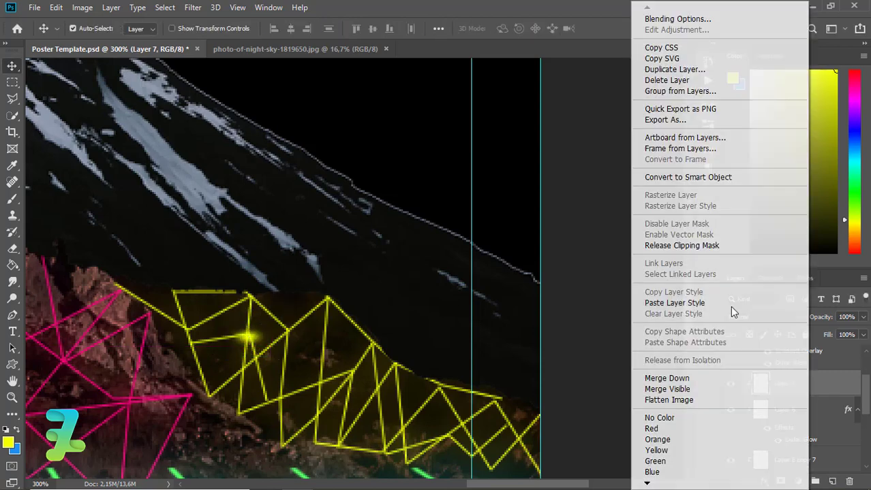
right_click(811, 384)
left_click(715, 247)
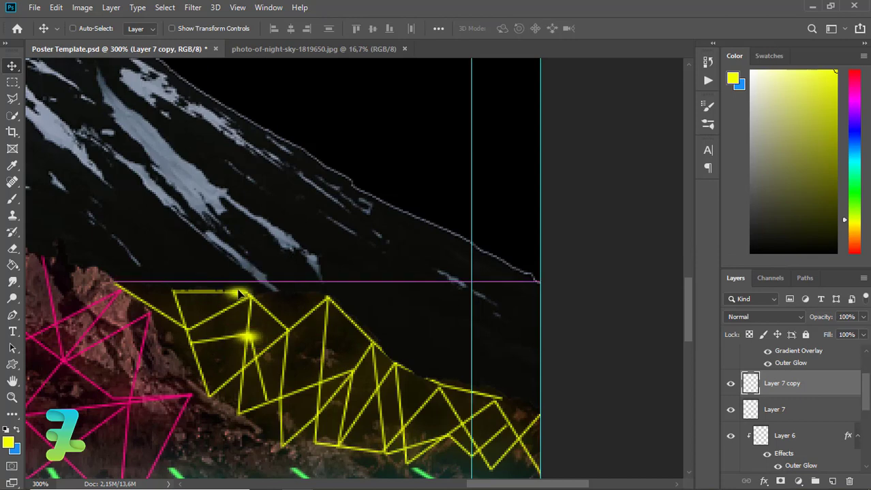
mouse_move(248, 334)
left_mouse_down()
mouse_move(238, 295)
mouse_move(319, 445)
mouse_move(419, 378)
mouse_move(488, 467)
mouse_move(499, 400)
left_mouse_up()
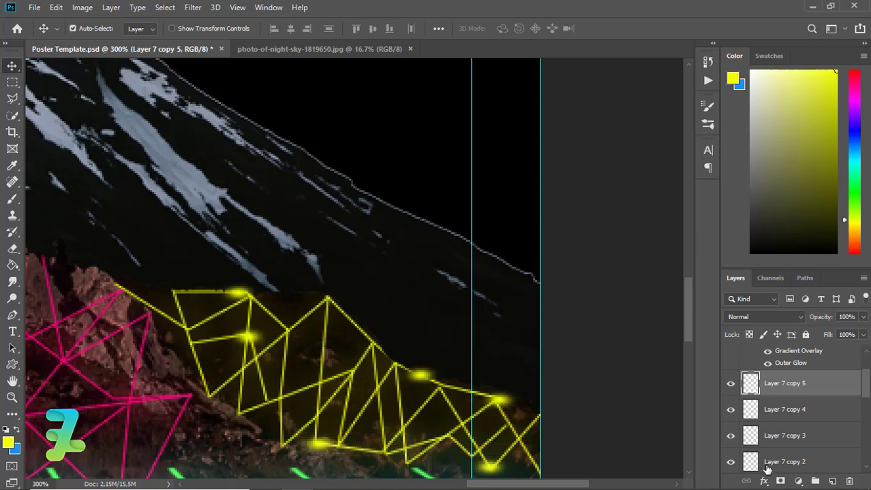
Clip Layer 7 copy 5 to the layer below and zoom out to view the poster
scroll(848, 419, "down", 3)
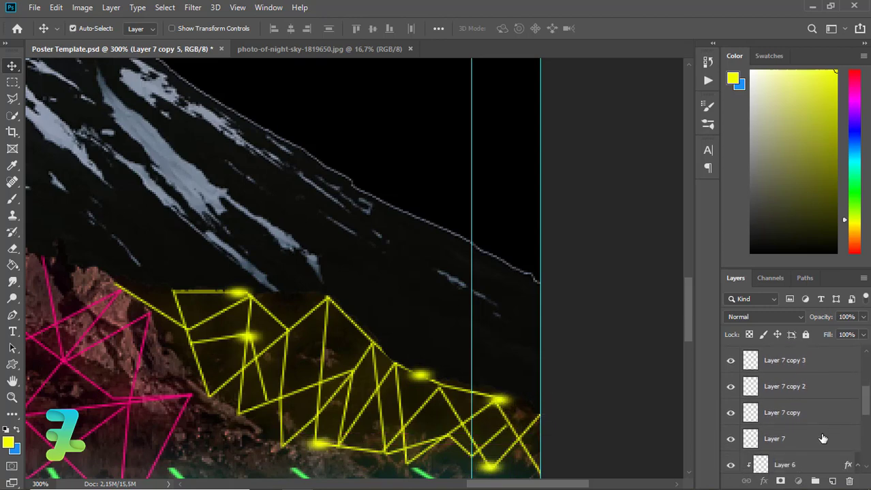
scroll(822, 436, "down", 2)
scroll(821, 408, "down", 3)
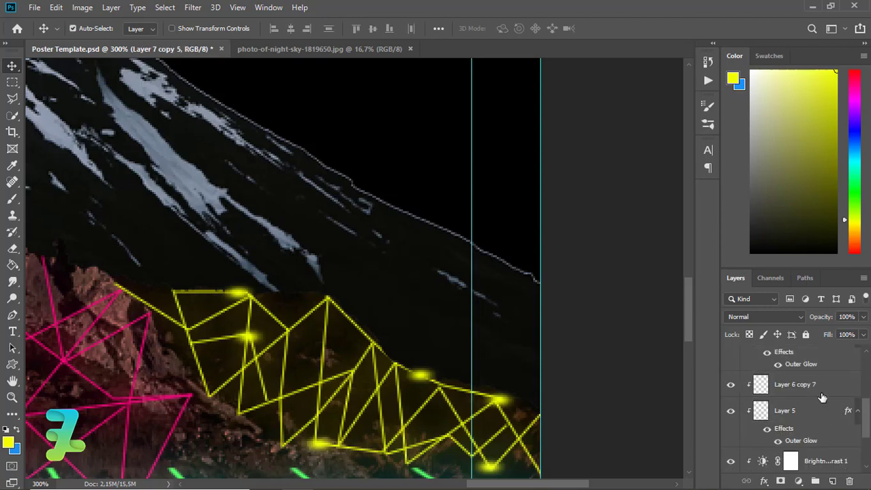
left_click_drag(865, 417, 861, 388)
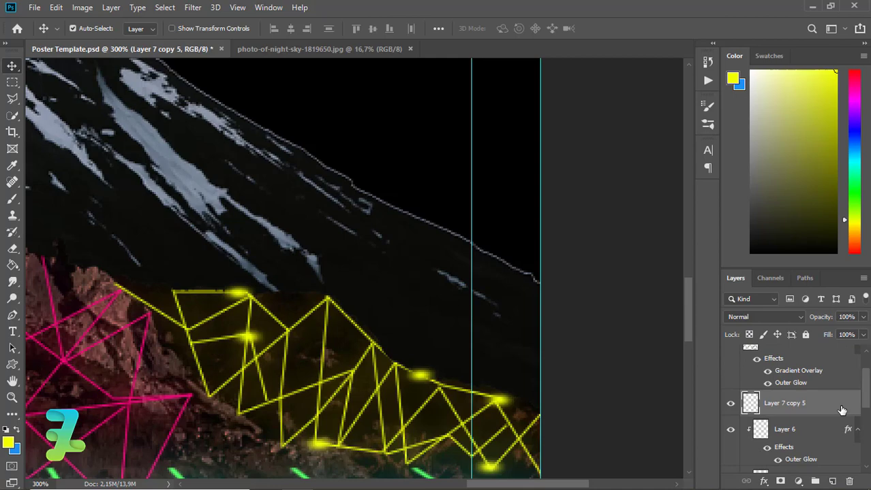
right_click(677, 319)
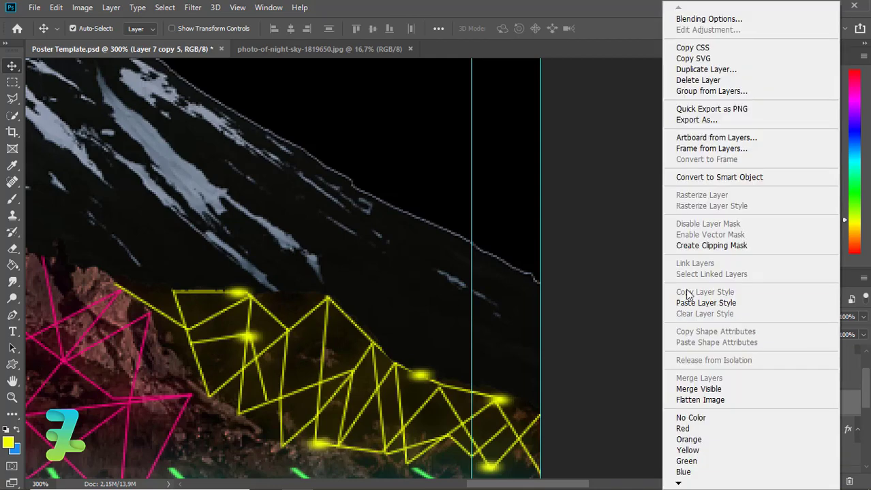
left_click(688, 245)
key("ctrl+1")
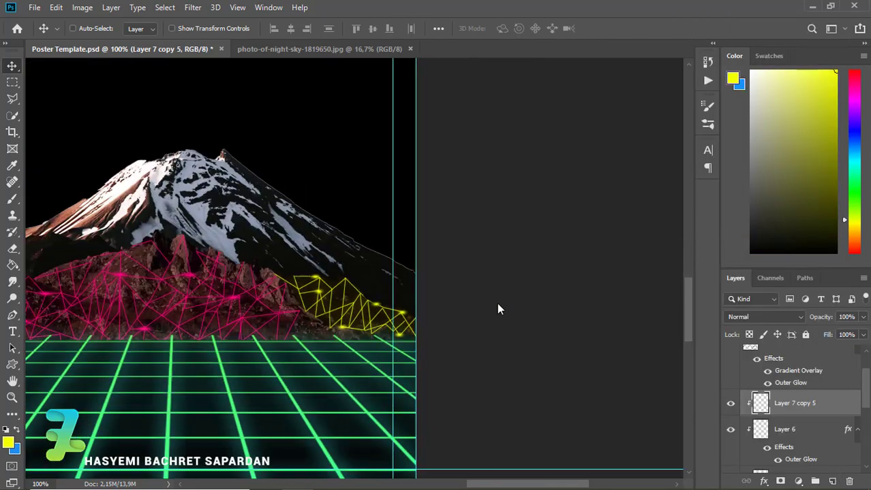
Add a Curves 1 adjustment above mountain Layer 4, bowing the RGB curve downward to darken it
key("ctrl+minus")
key("ctrl+minus")
key("ctrl+minus")
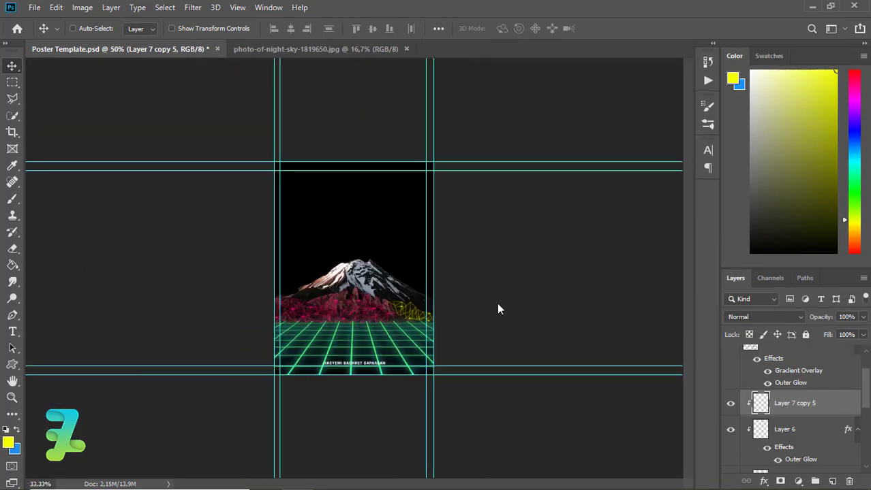
key("ctrl+plus")
key("ctrl+plus")
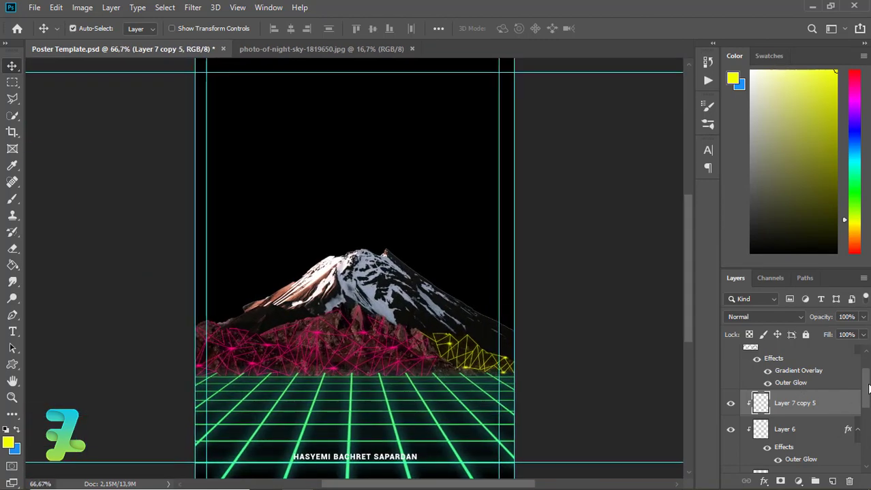
left_click_drag(868, 388, 863, 441)
left_click(804, 438)
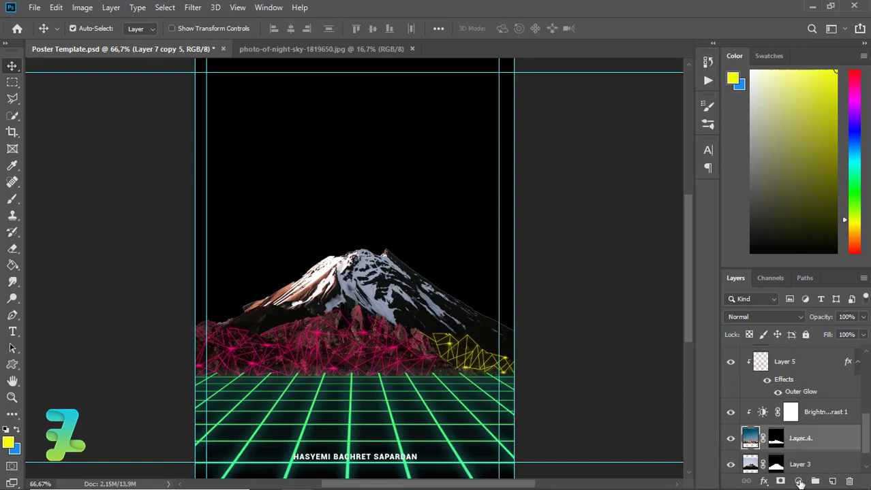
left_click(797, 482)
left_click(787, 318)
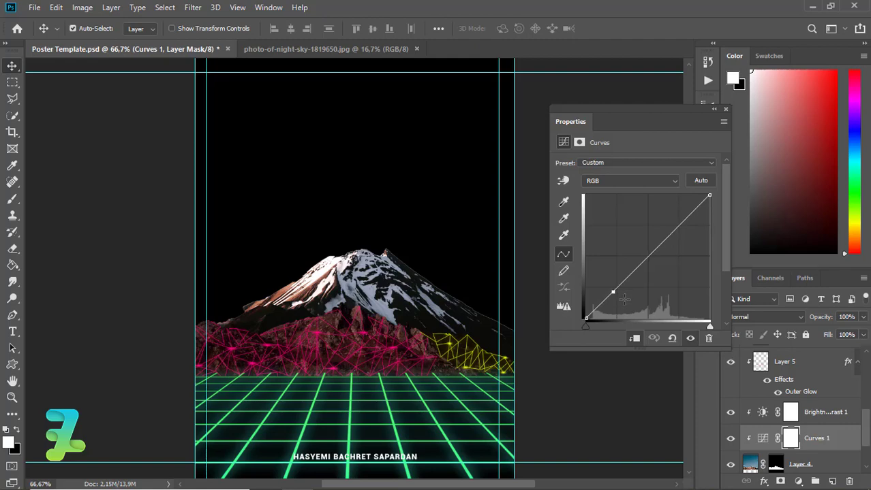
left_click_drag(618, 295, 640, 310)
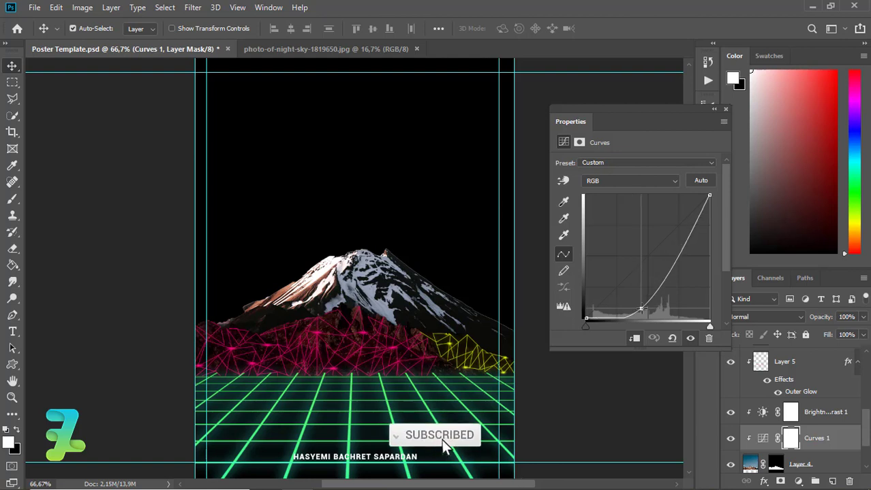
left_click(726, 110)
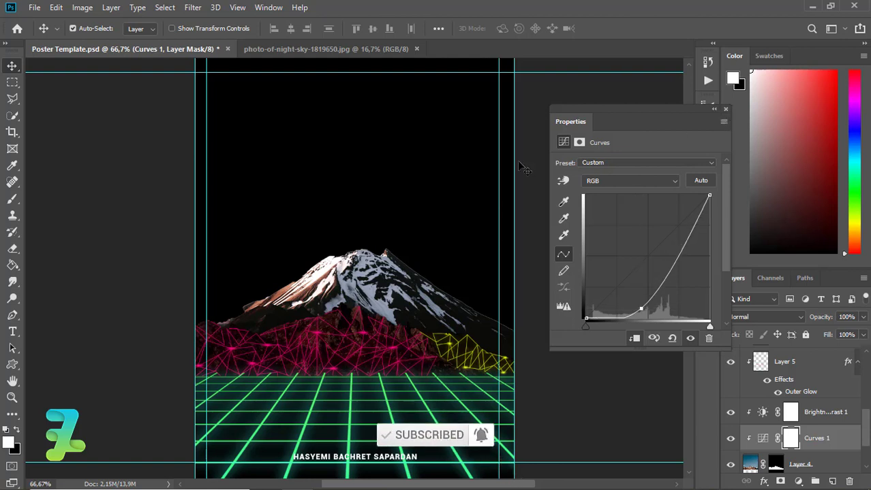
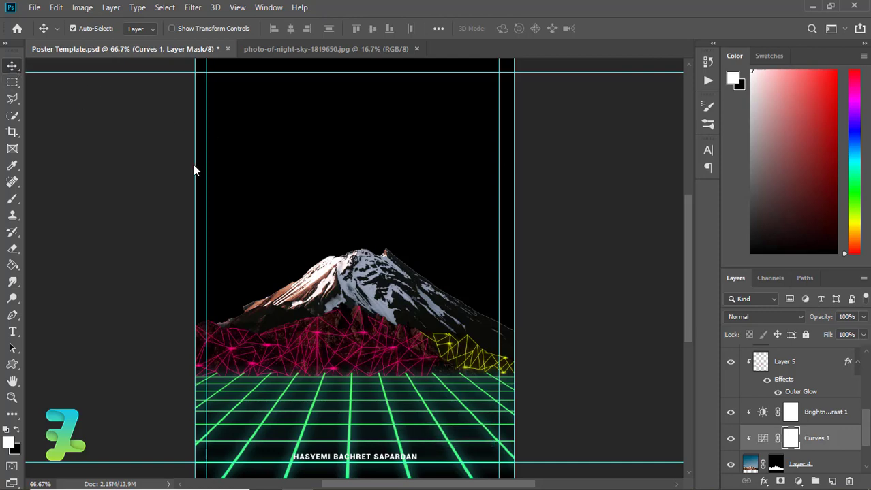
Float the night-sky photo and drag it into Poster Template.psd as Layer 7
left_click(306, 48)
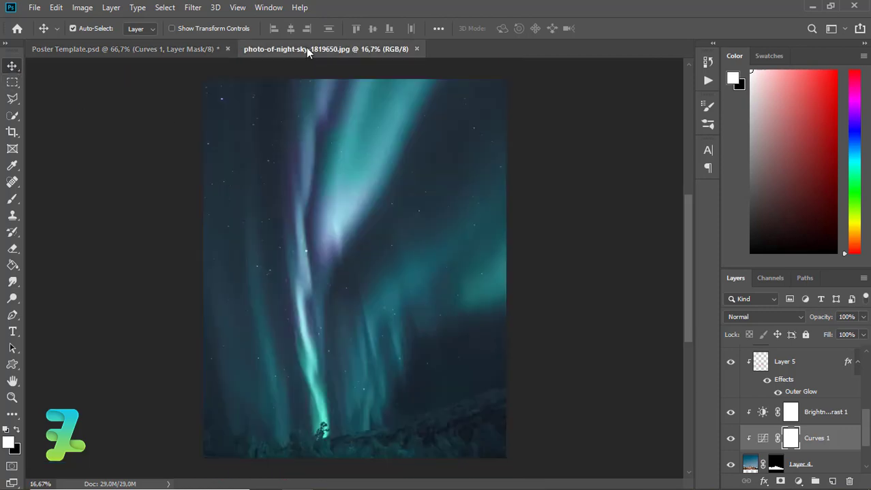
right_click(305, 49)
left_click(366, 98)
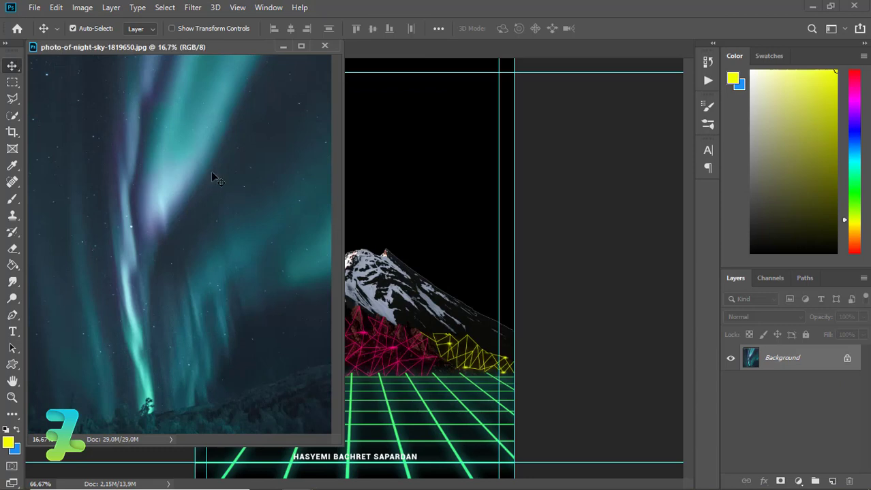
left_click_drag(382, 178, 381, 178)
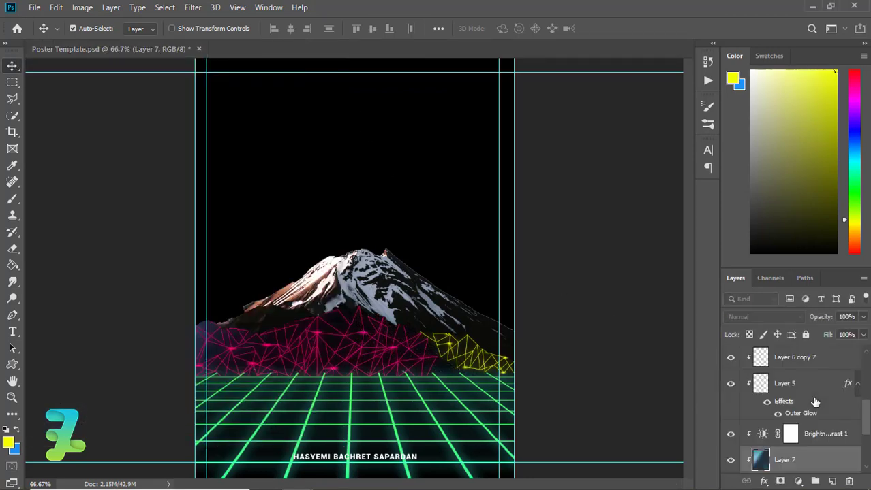
Move Layer 7 down the Layers panel so it sits behind the mountain layers
scroll(865, 422, "down", 2)
right_click(835, 411)
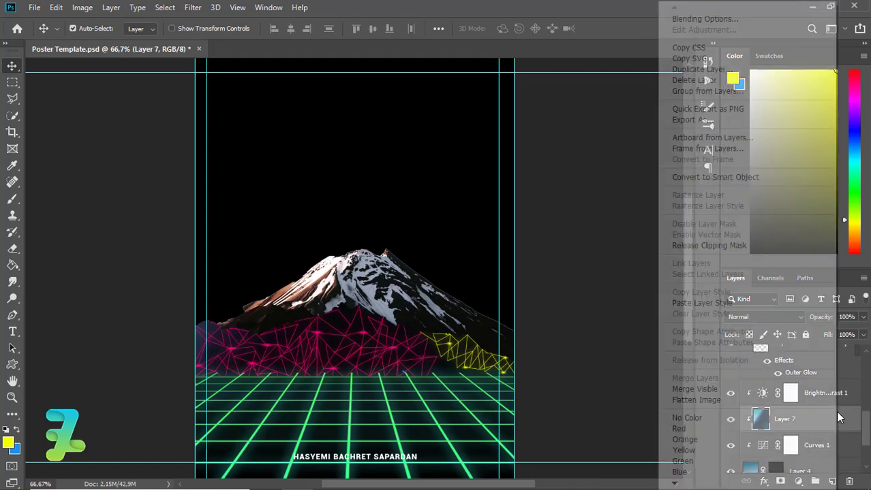
mouse_move(842, 415)
left_mouse_down()
mouse_move(840, 484)
mouse_move(829, 433)
mouse_move(830, 447)
left_mouse_up()
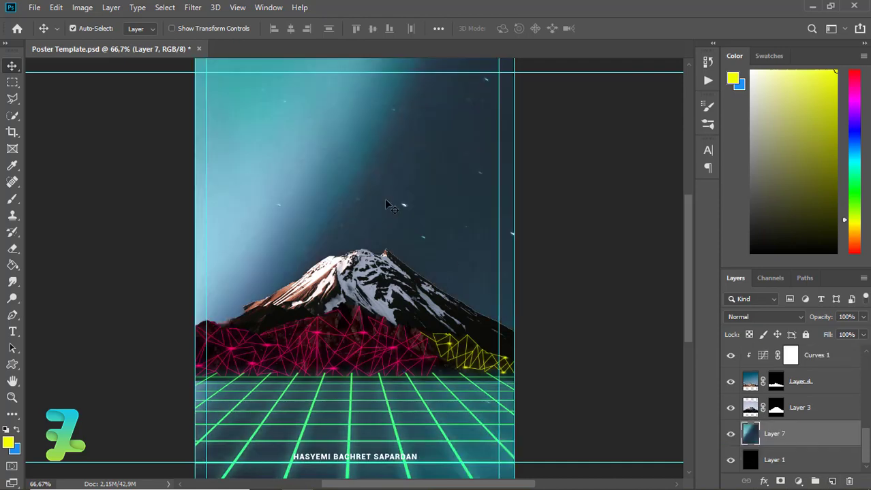
Scale the aurora photo on Layer 7 to about 47% and shift it up over the poster
key("ctrl+minus")
key("ctrl+minus")
key("ctrl+minus")
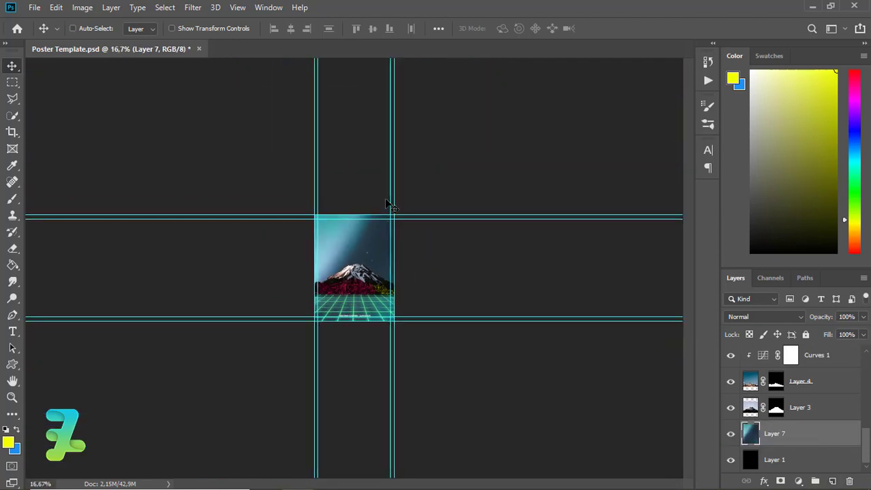
key("ctrl+minus")
key("ctrl+t")
left_click_drag(238, 179, 262, 205)
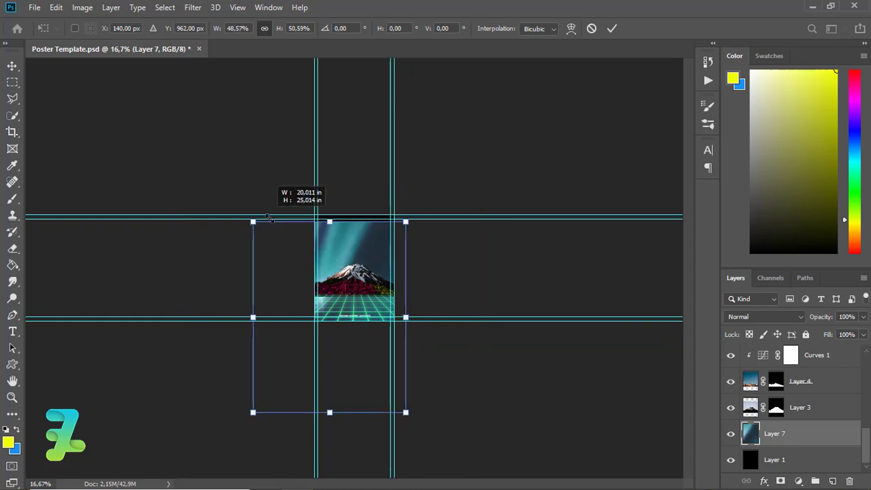
left_click_drag(331, 238, 384, 180)
key("Return")
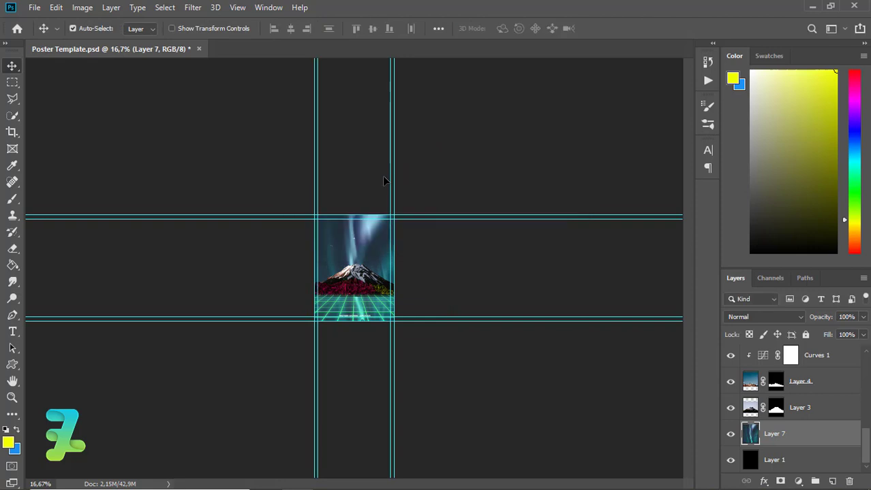
key("ctrl+plus")
key("ctrl+plus")
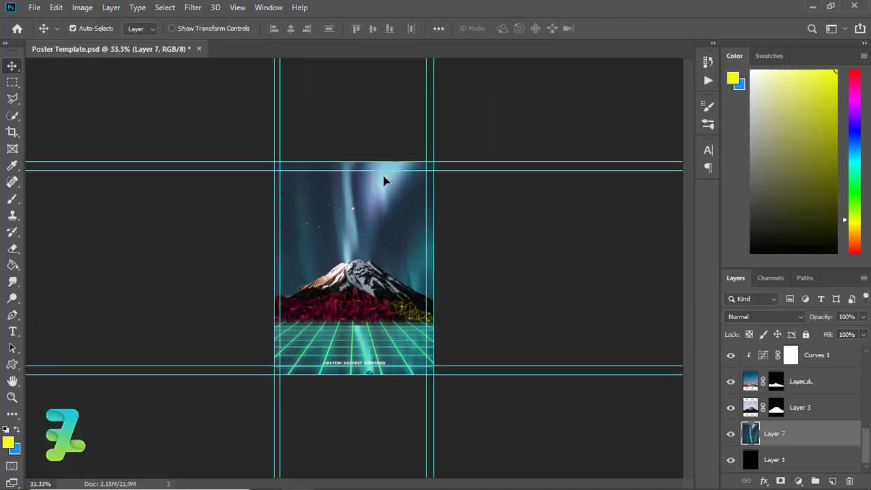
Mask Layer 7 using a rectangle over the bottom grid strip, inverted so aurora shows only in the sky
left_click(12, 82)
left_click_drag(434, 375, 256, 318)
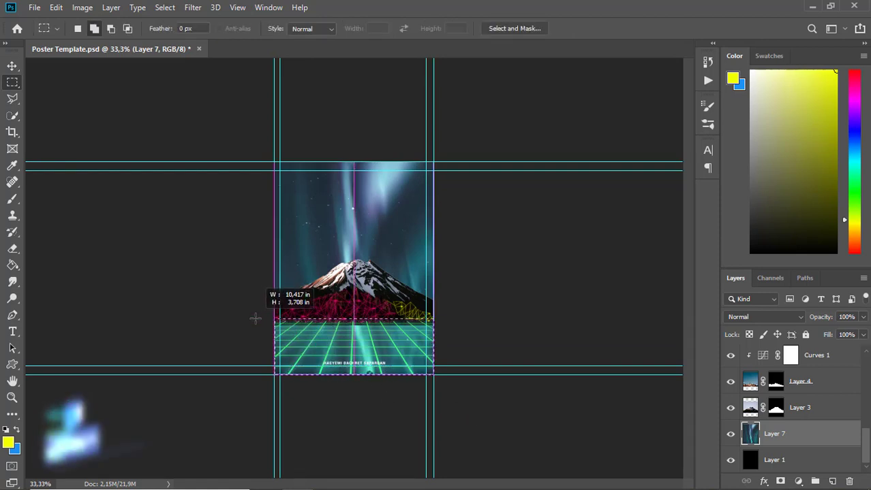
left_click_drag(256, 318, 255, 318)
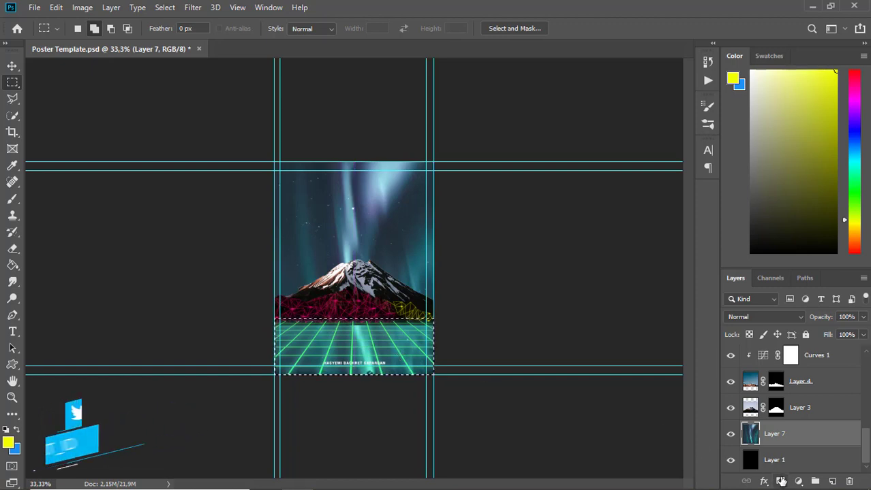
left_click(781, 482)
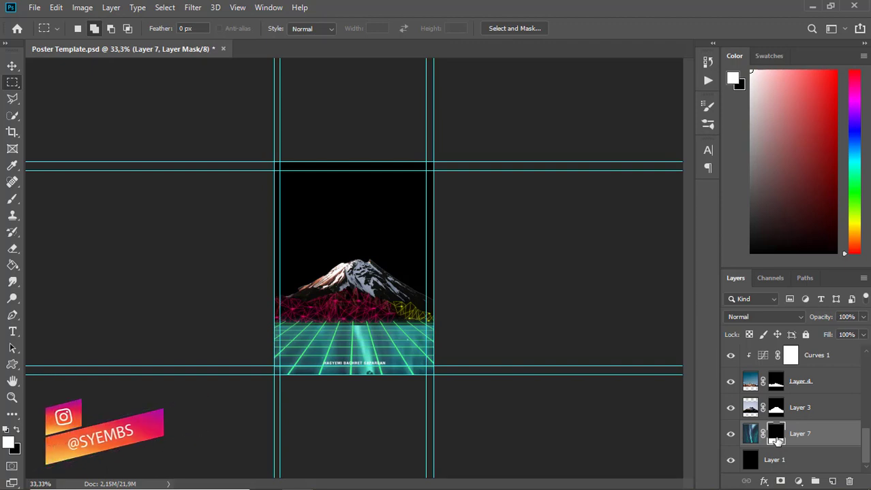
left_click(777, 442, "shift")
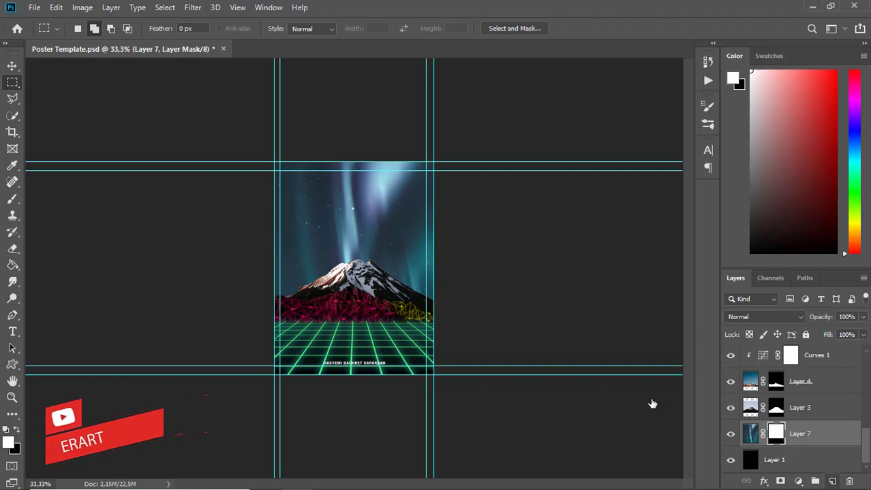
Create a new layer and set the foreground to pale blue #d3f3ff sampled from the sky
key("ctrl+shift+alt+n")
left_click(12, 446)
left_click(392, 178)
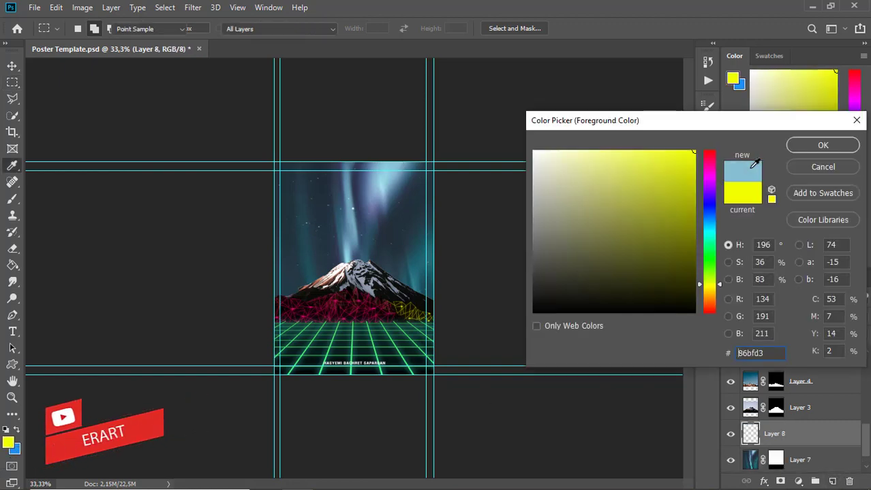
left_click_drag(590, 164, 560, 149)
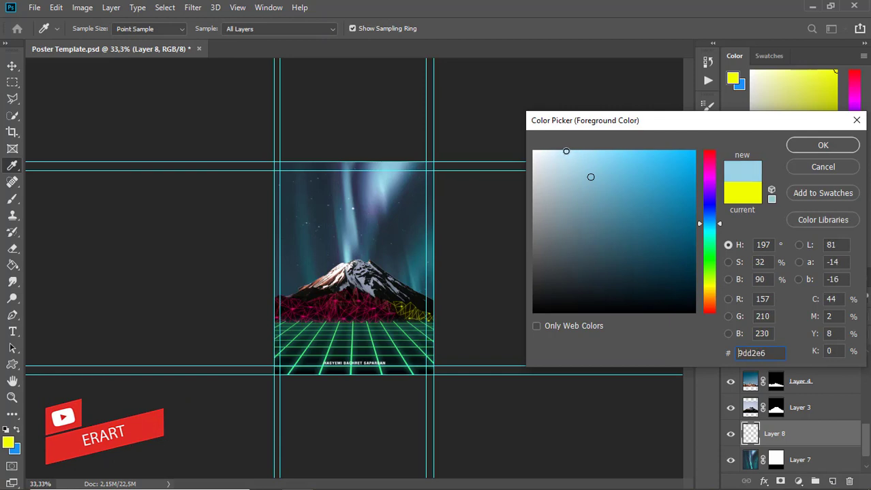
left_click(826, 143)
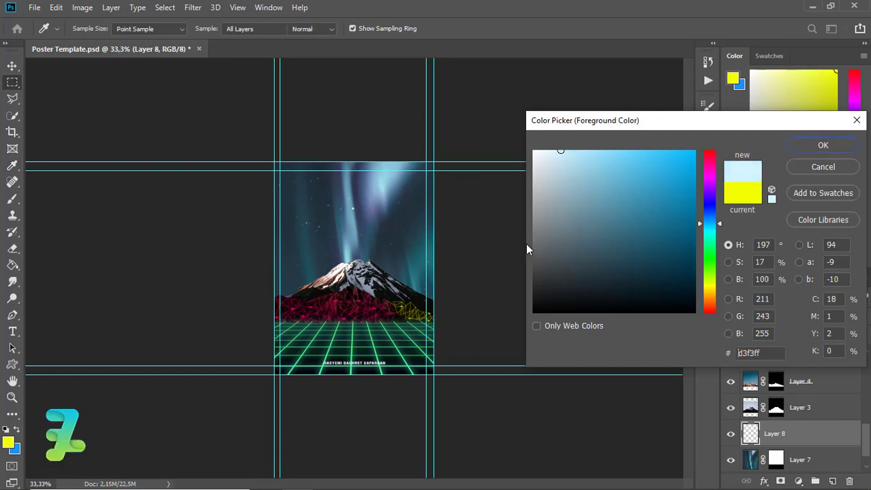
Paint a soft pale-blue glow around the mountain summit and its left slope
key("m")
key("ctrl+plus")
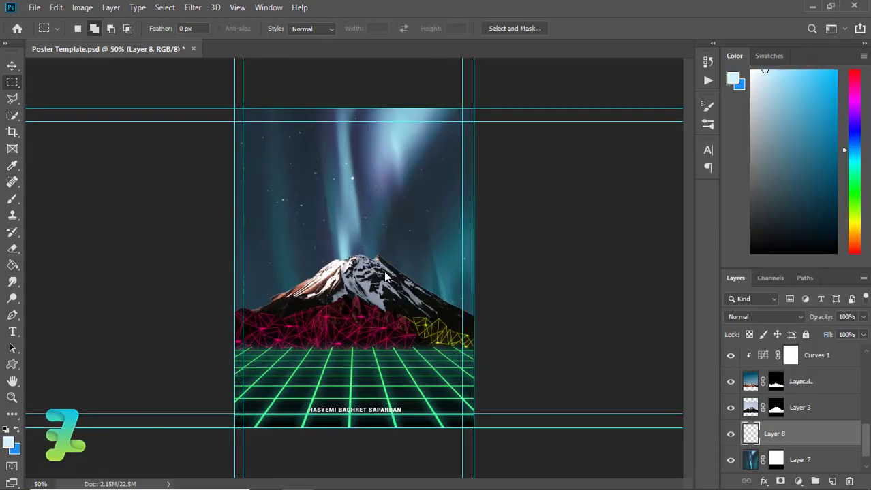
left_click(12, 199)
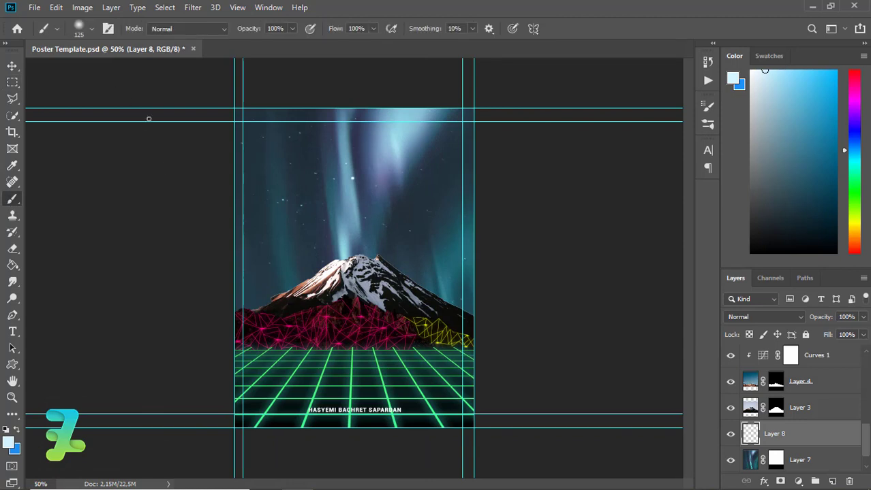
mouse_move(392, 272)
left_mouse_down()
mouse_move(376, 283)
mouse_move(434, 318)
left_mouse_up()
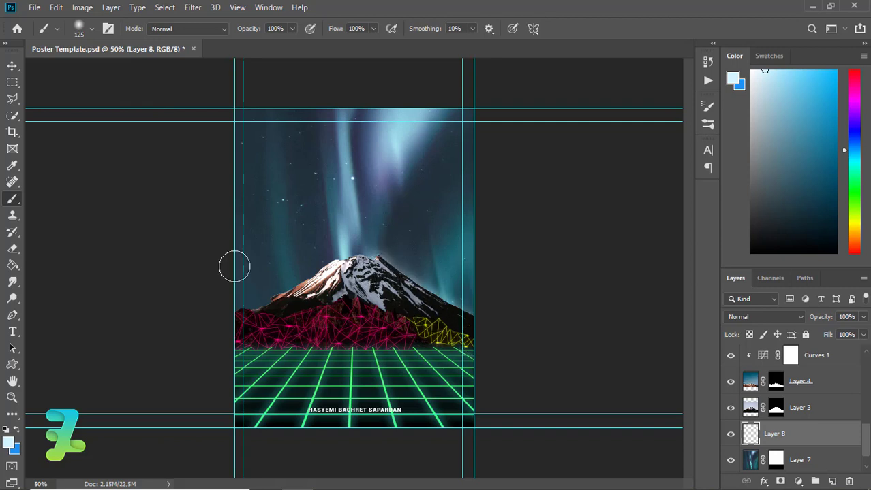
left_click_drag(330, 280, 315, 285)
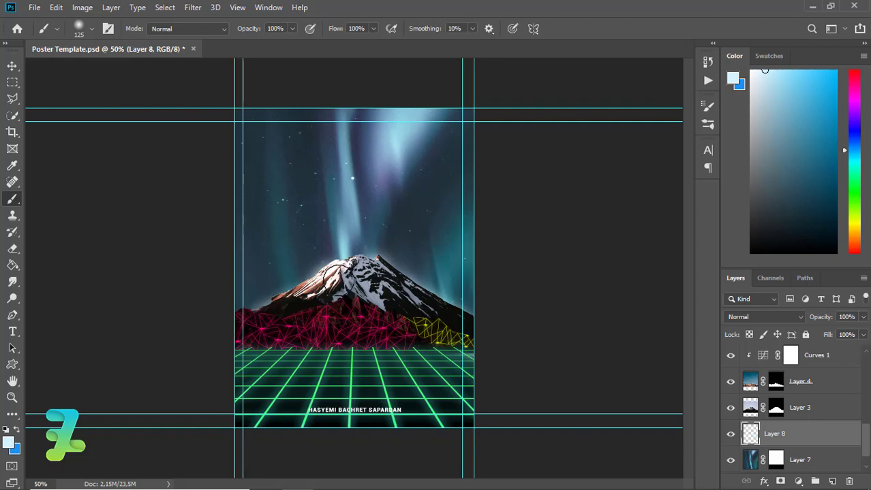
Paint white on Layer 3's mask to reveal the mountain's lower left base, then swap to black
left_click(776, 408)
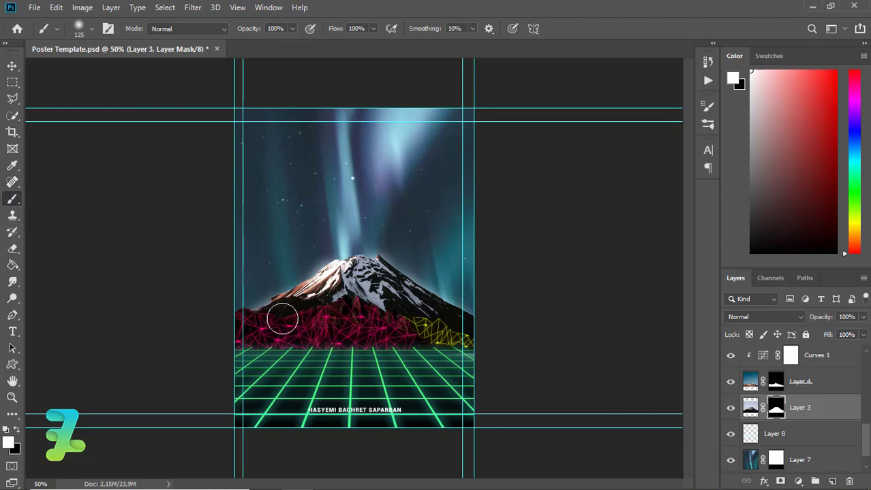
left_click_drag(275, 312, 240, 336)
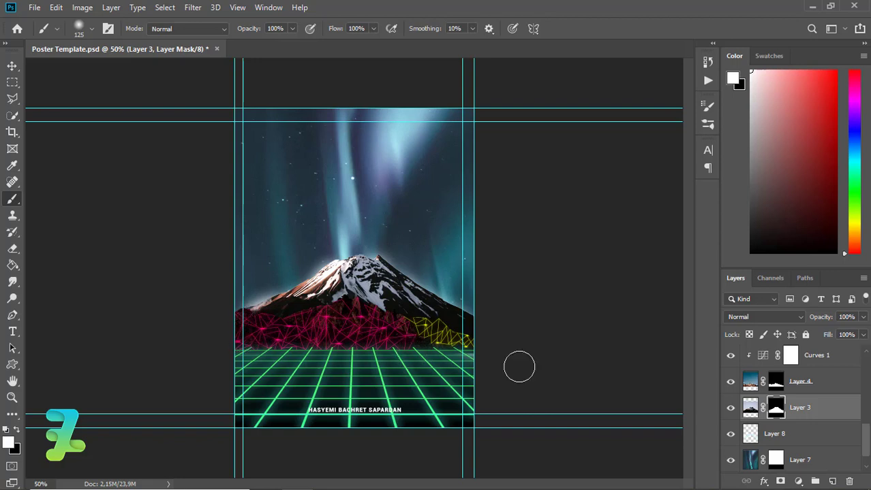
left_click(17, 430)
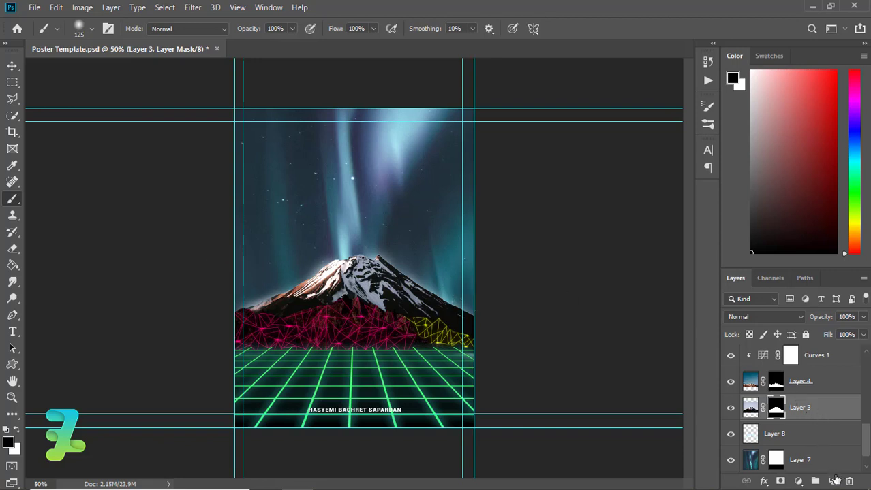
On a new layer, paint a pink glow sampled from the wireframe over the left mesh
left_click(832, 481)
left_click(8, 444)
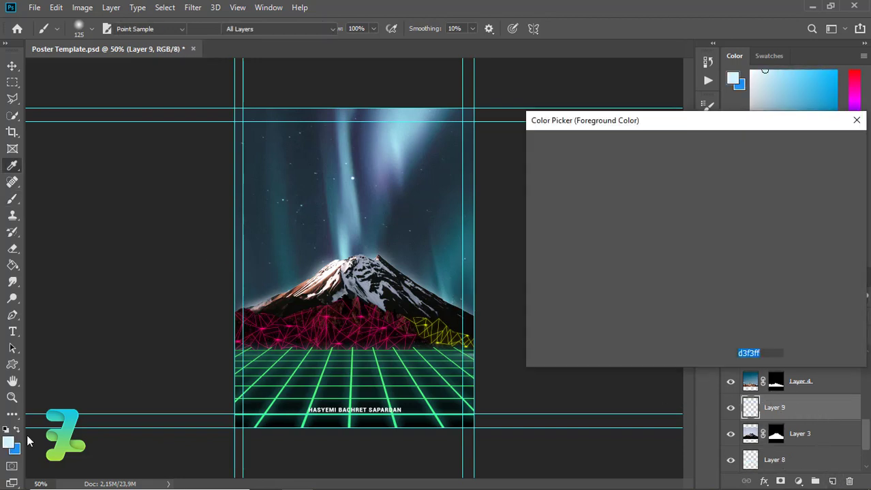
left_click(384, 325)
left_click(821, 146)
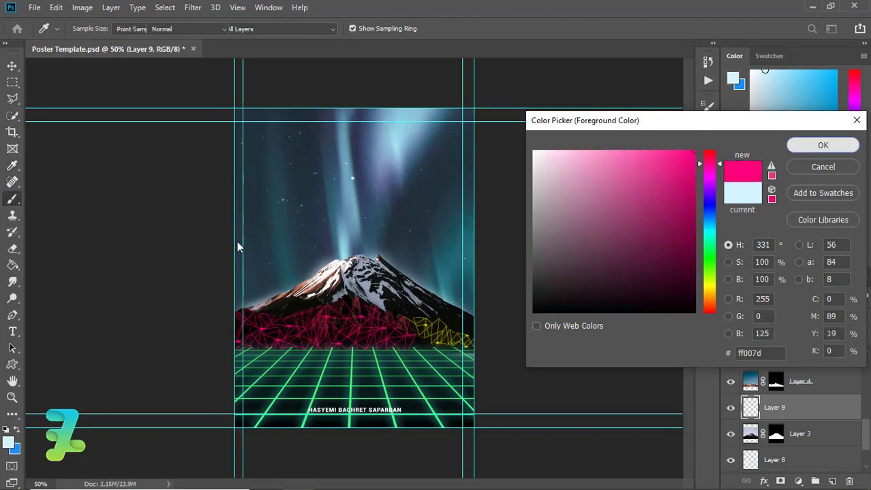
mouse_move(244, 324)
left_mouse_down()
mouse_move(282, 332)
mouse_move(341, 316)
mouse_move(354, 329)
mouse_move(369, 325)
left_mouse_up()
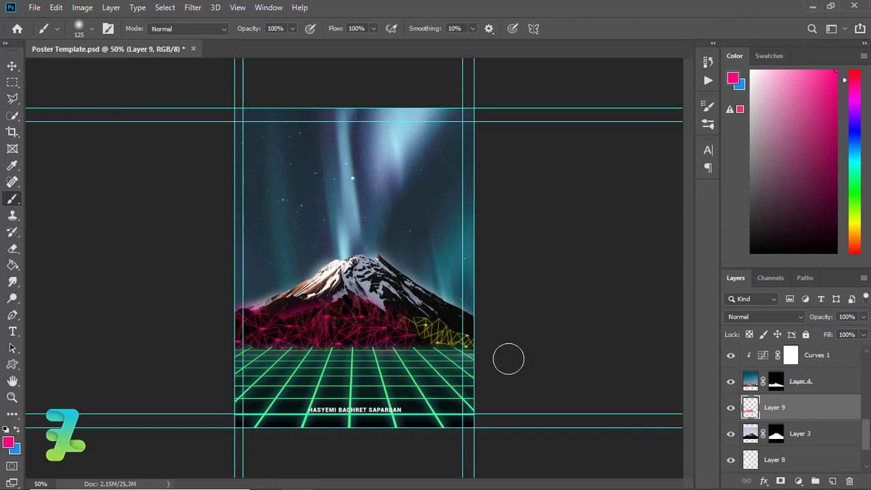
On another new layer, paint a bright yellow glow with an 80 px brush along the right slope
left_click(832, 482)
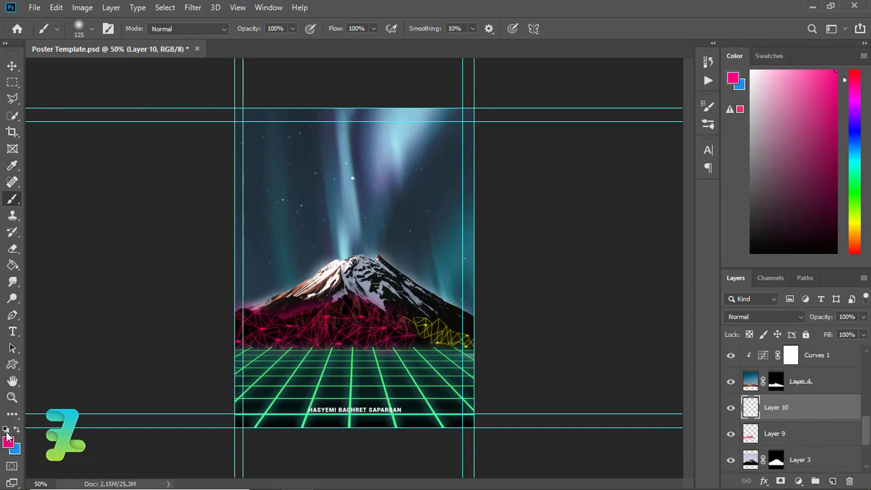
key("i")
left_click(8, 442)
left_click(440, 337)
key("Return")
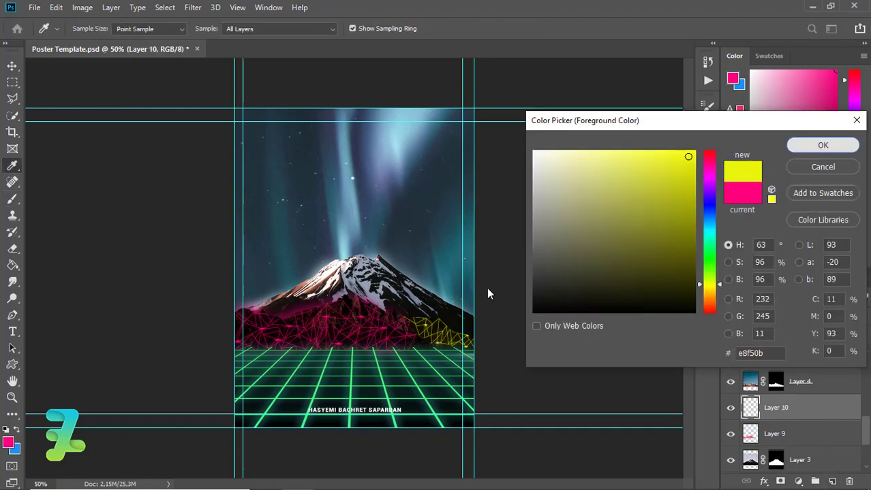
key("b")
left_click_drag(465, 348, 451, 338)
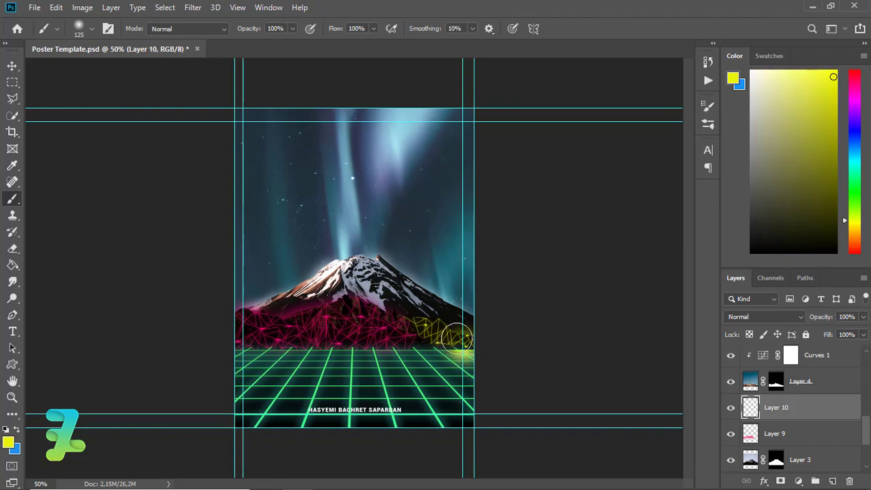
key("bracketleft")
key("bracketleft")
key("bracketleft")
left_click_drag(463, 338, 468, 344)
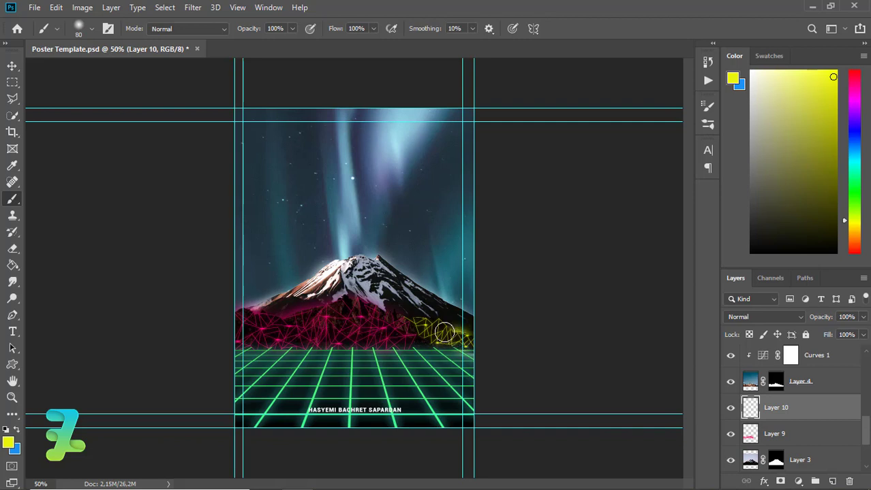
left_click_drag(436, 329, 422, 326)
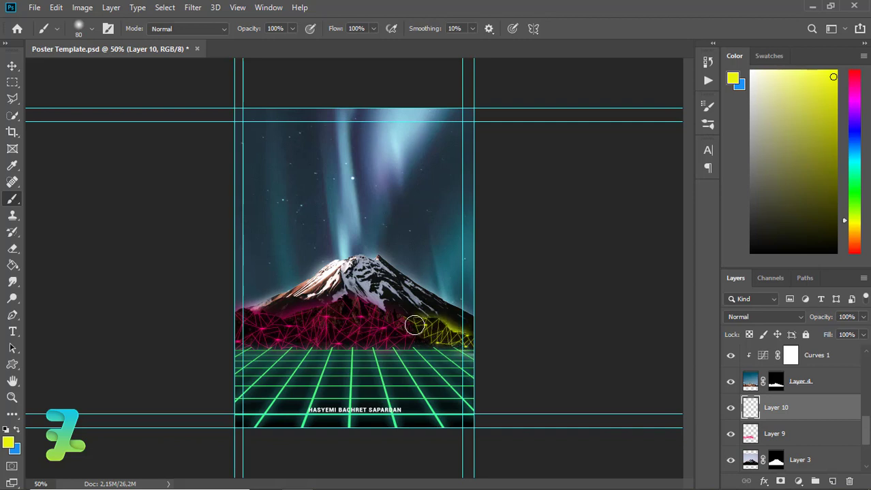
Lower Layer 10's opacity to 26% and Layer 9's to 51%
left_click(861, 319)
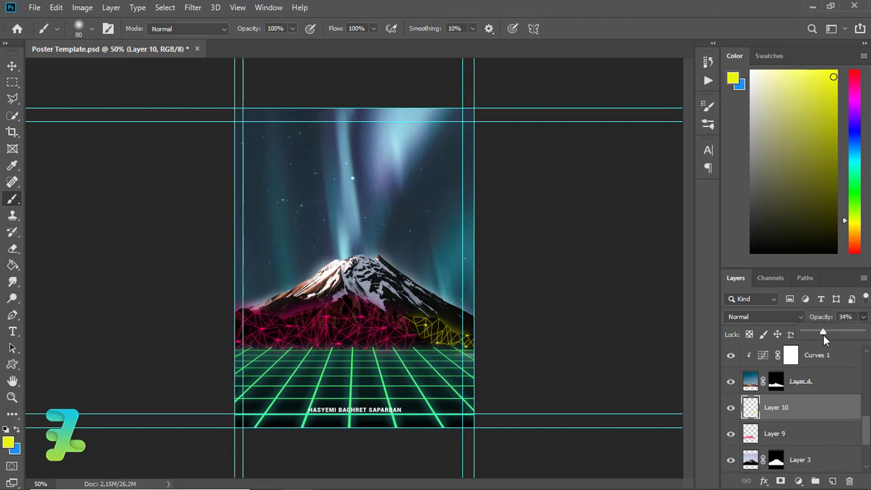
left_click_drag(822, 337, 816, 336)
left_click(797, 434)
left_click(863, 317)
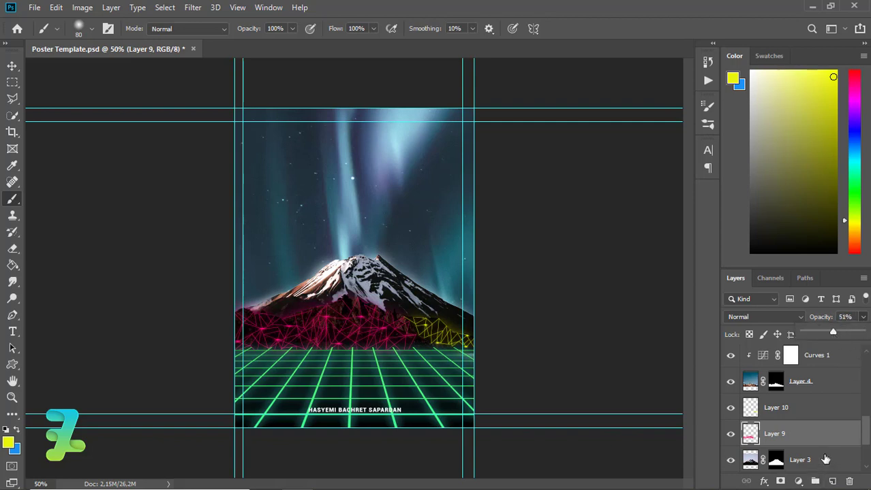
left_click_drag(866, 430, 806, 366)
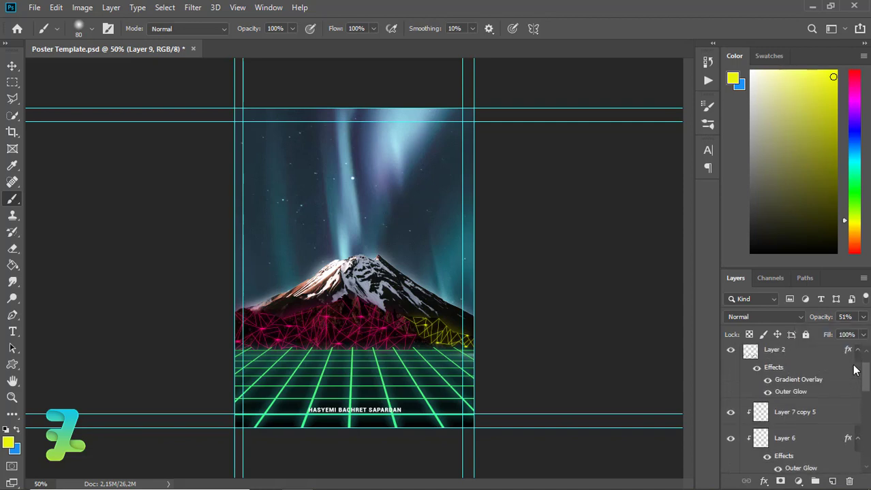
Add a new layer above Layer 2 and dab a large soft bright-cyan glow over the peak
left_click(806, 389)
left_click(831, 482)
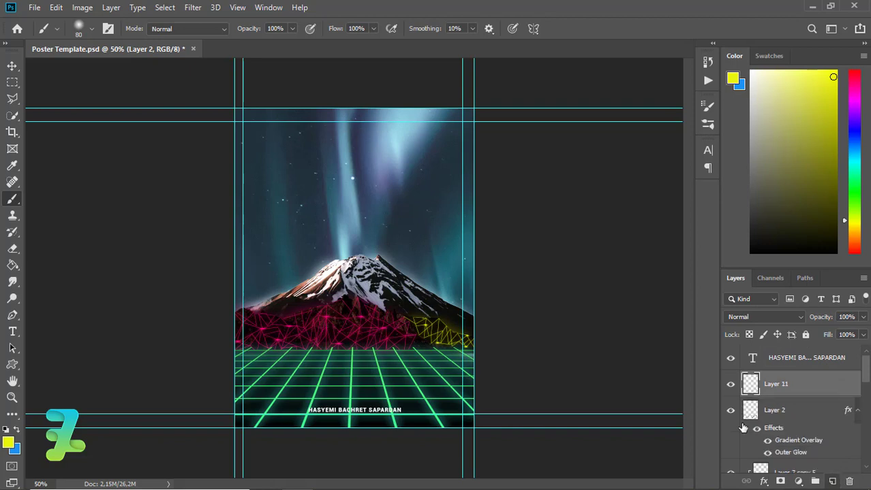
left_click(16, 431)
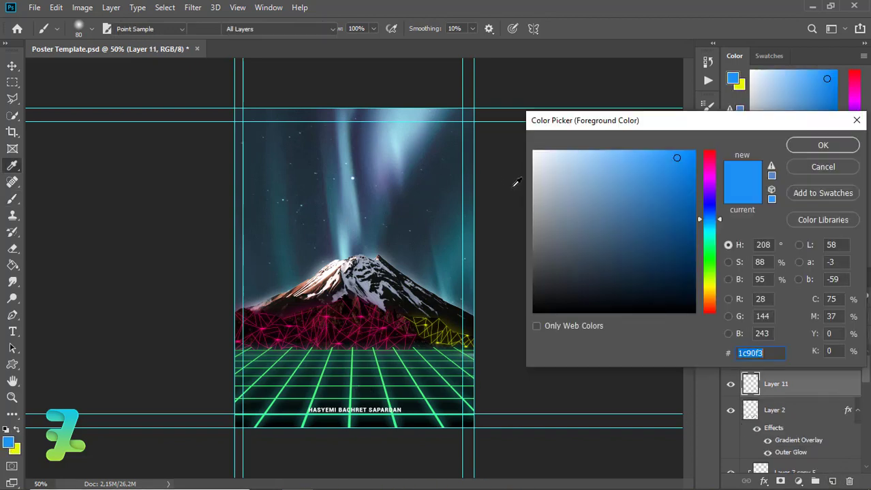
left_click(709, 231)
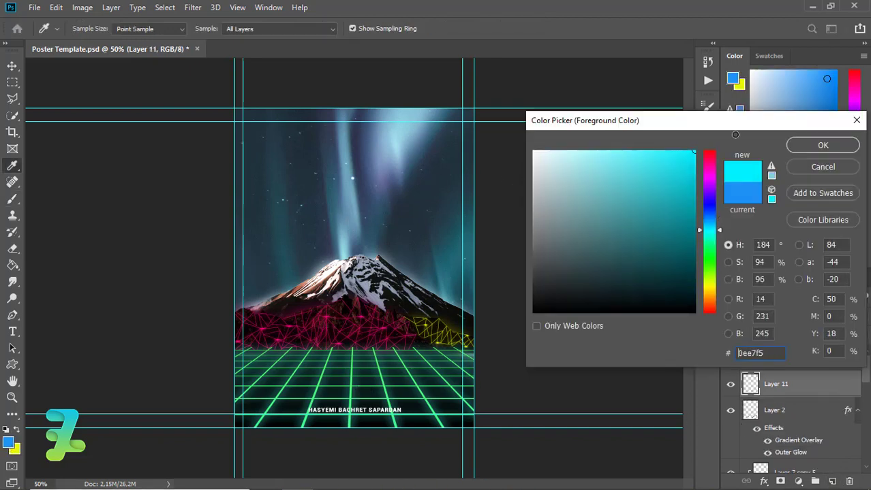
key("Return")
key("b")
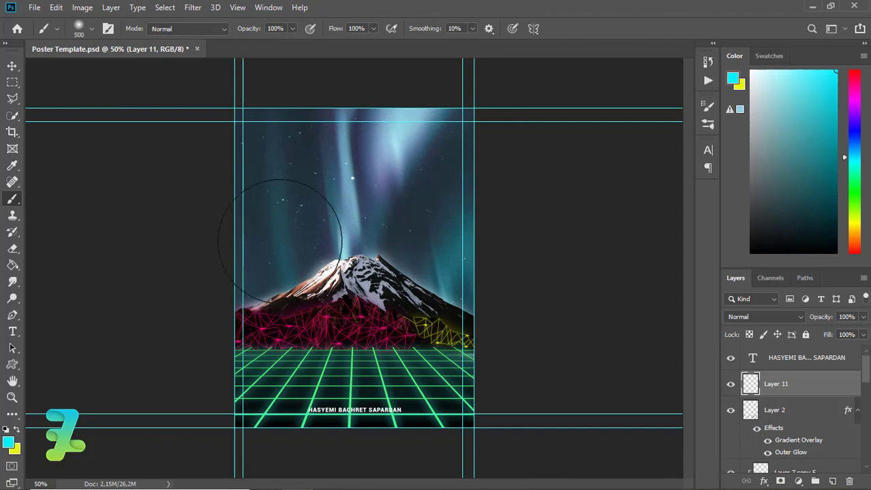
left_click(347, 255)
Transform the cyan dab into a thin band stretched past both poster edges along the horizon
key("v")
key("ctrl+t")
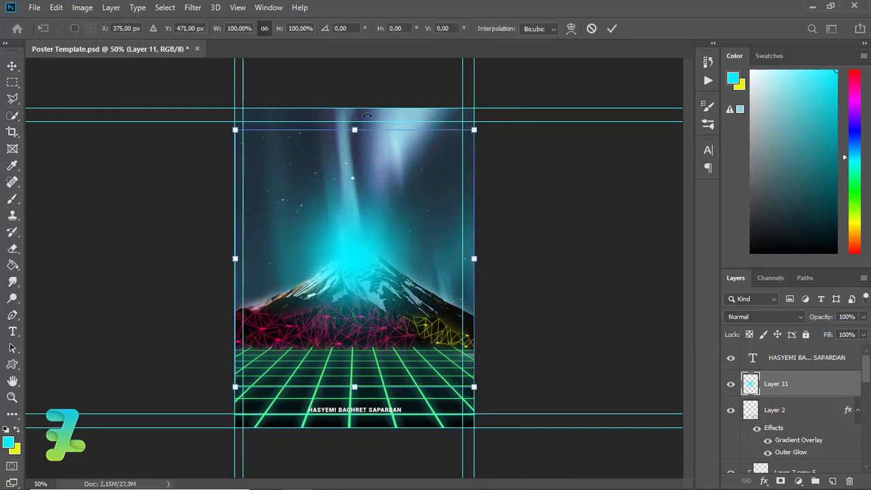
mouse_move(354, 85)
left_mouse_down()
mouse_move(382, 373)
mouse_move(383, 354)
left_mouse_up()
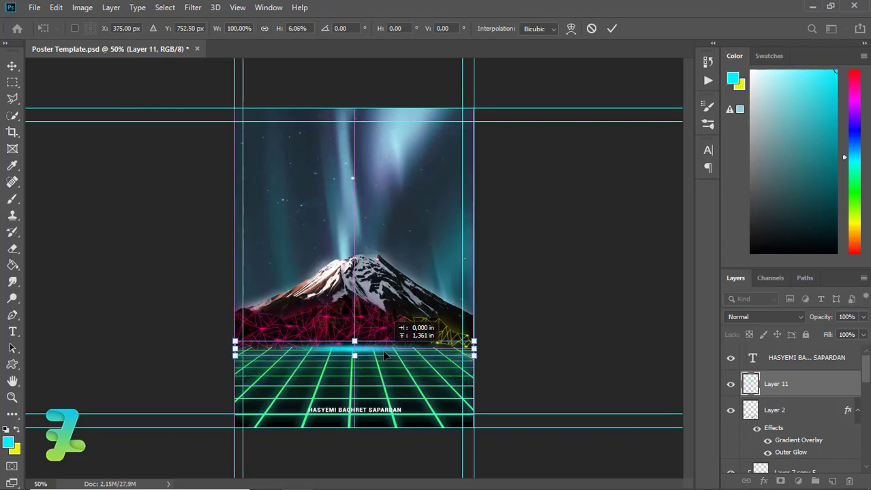
left_click_drag(473, 348, 570, 349)
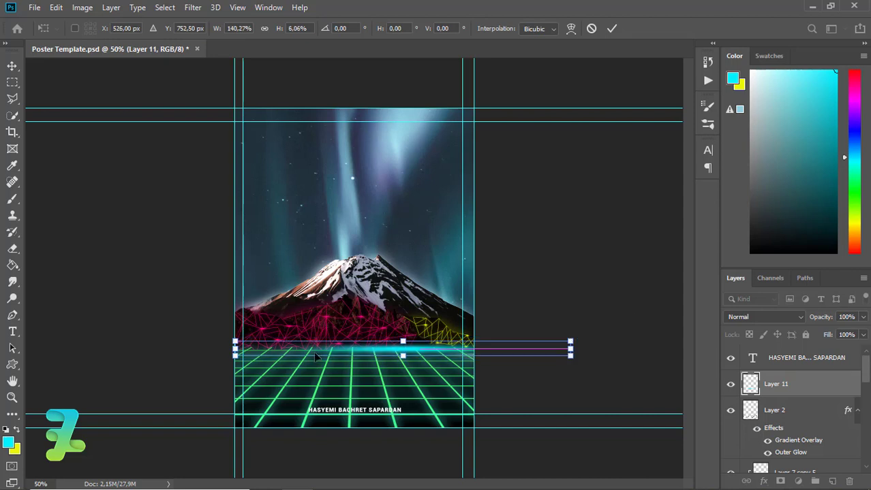
left_click_drag(235, 349, 88, 348)
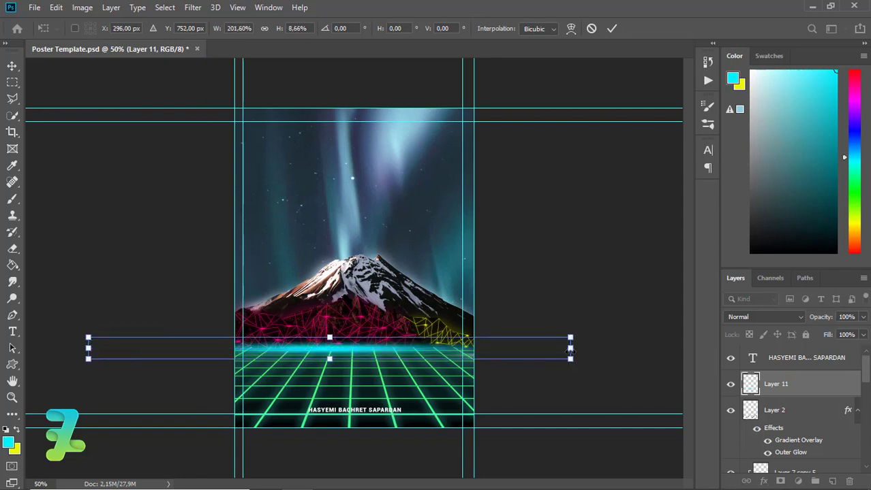
left_click_drag(570, 349, 643, 349)
left_click_drag(365, 360, 365, 352)
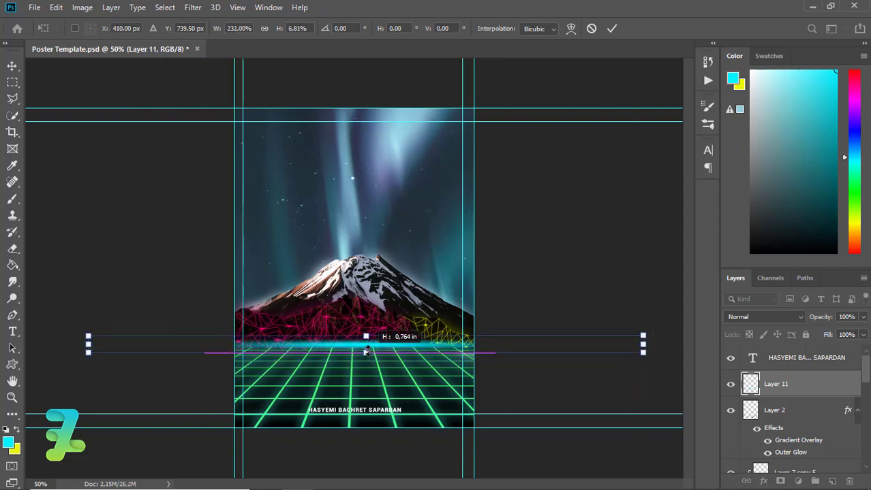
key("Return")
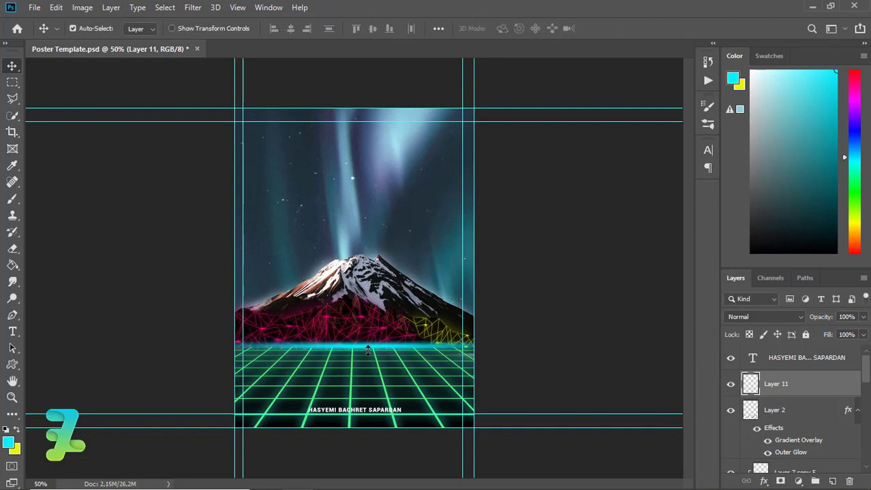
Set the cyan glow layer's opacity to 50%
left_click(863, 316)
left_click_drag(863, 333, 835, 334)
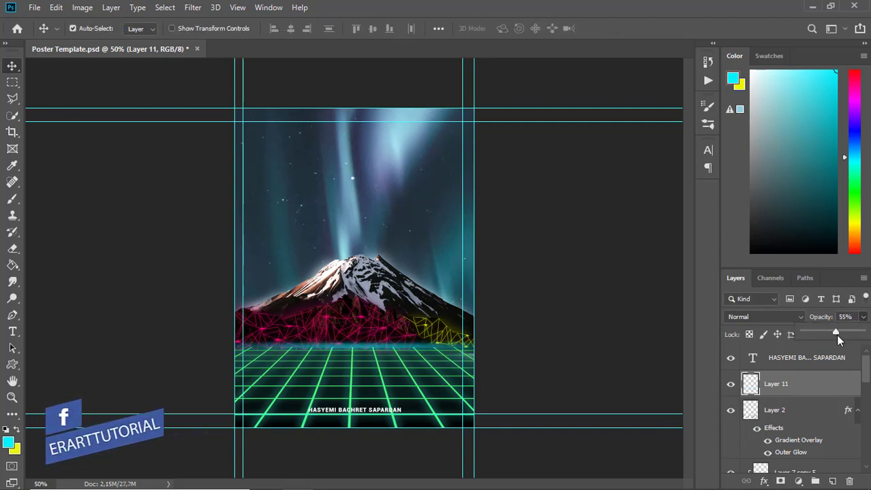
key("5")
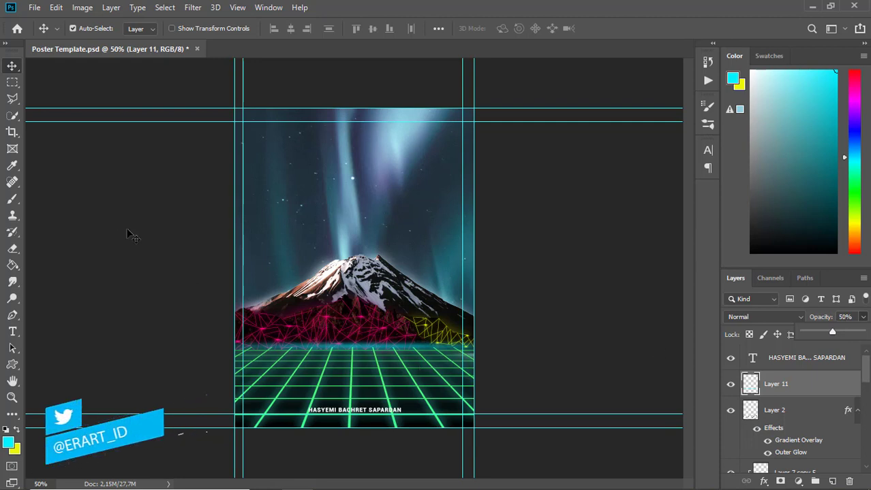
left_click(11, 68)
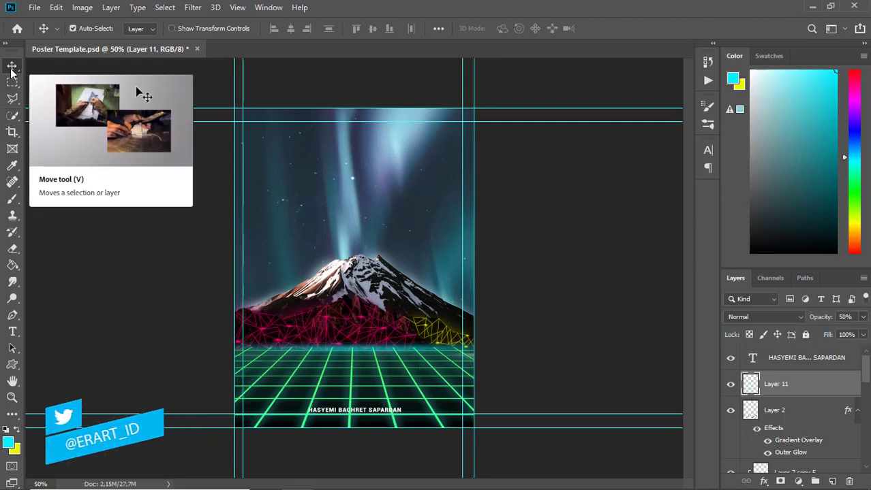
Undo an accidental layer duplicate and zoom out and back in to review the horizon glow
key("ctrl")
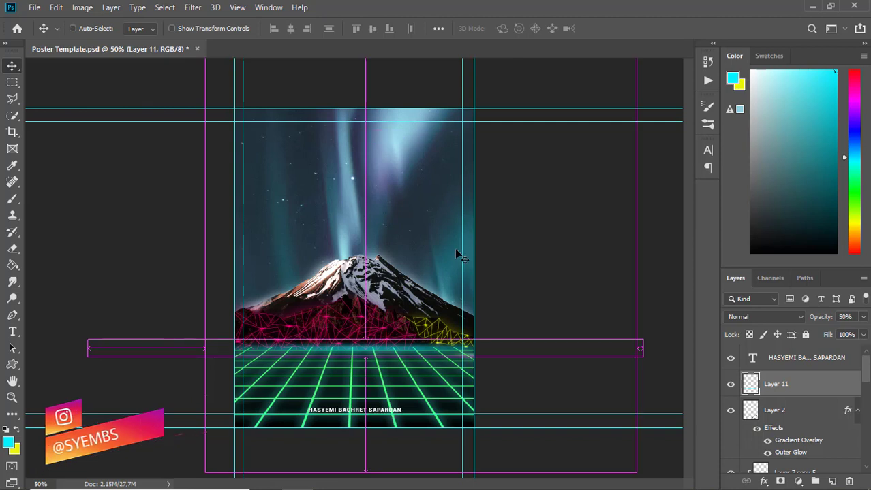
key("ctrl+j")
key("ctrl+z")
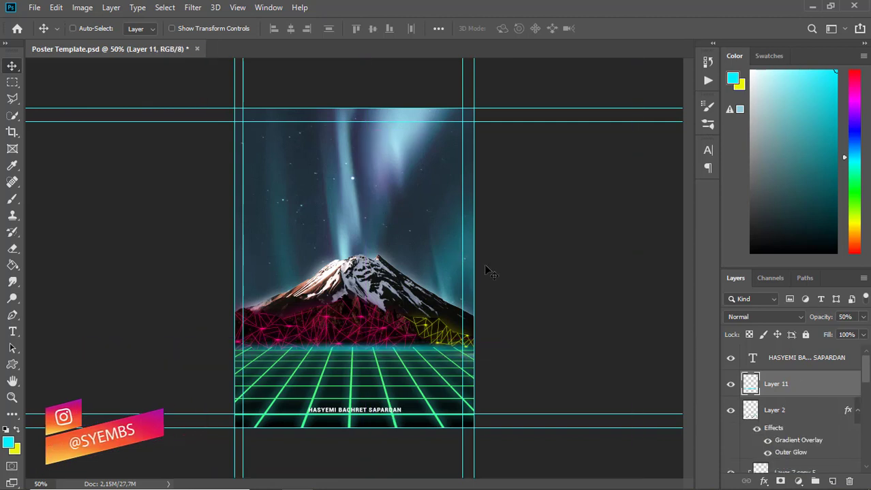
key("ctrl")
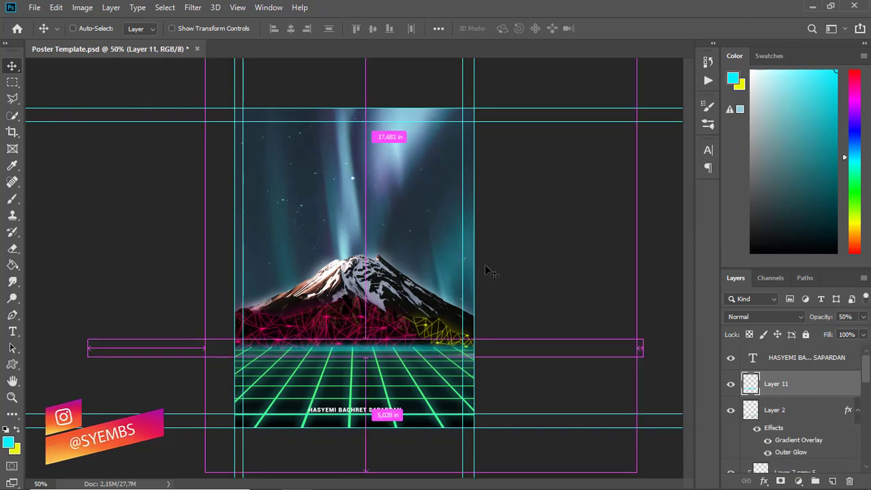
key("ctrl+minus")
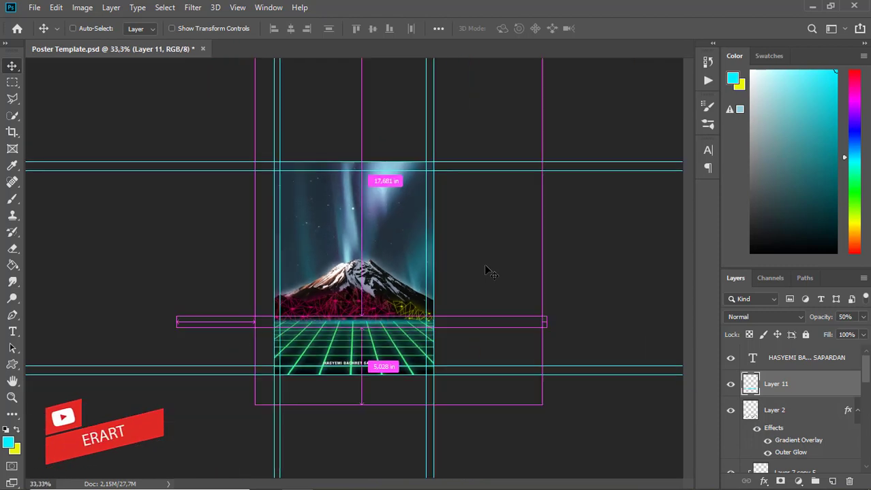
key("ctrl+minus")
key("ctrl+plus")
key("ctrl+plus")
key("ctrl+plus")
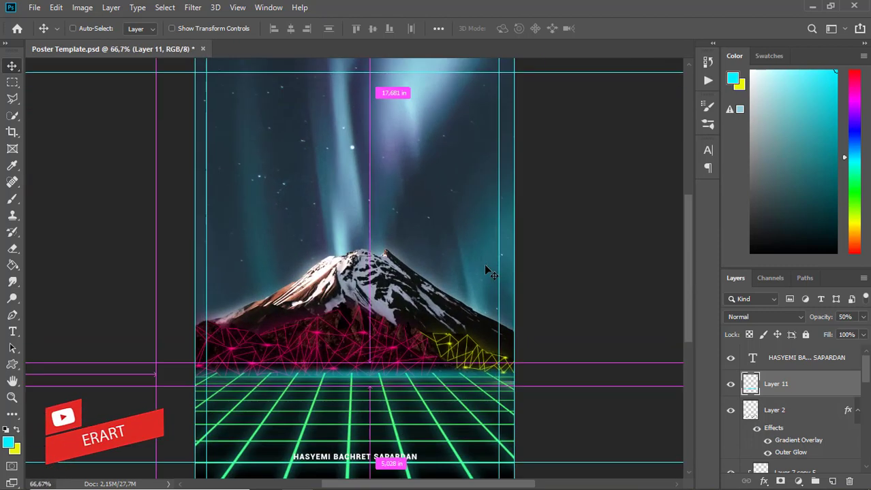
key("ctrl+minus")
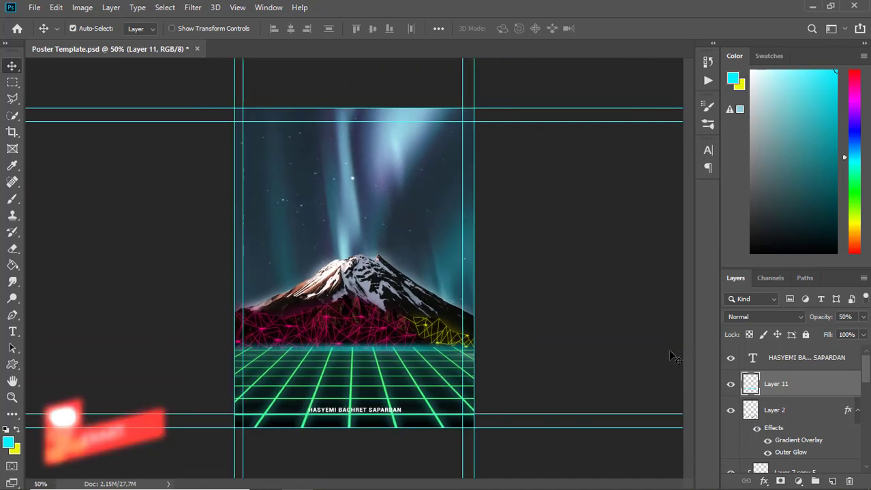
Clip Layer 12 to the layer below and return to the Brush with colours swapped
left_click(826, 462)
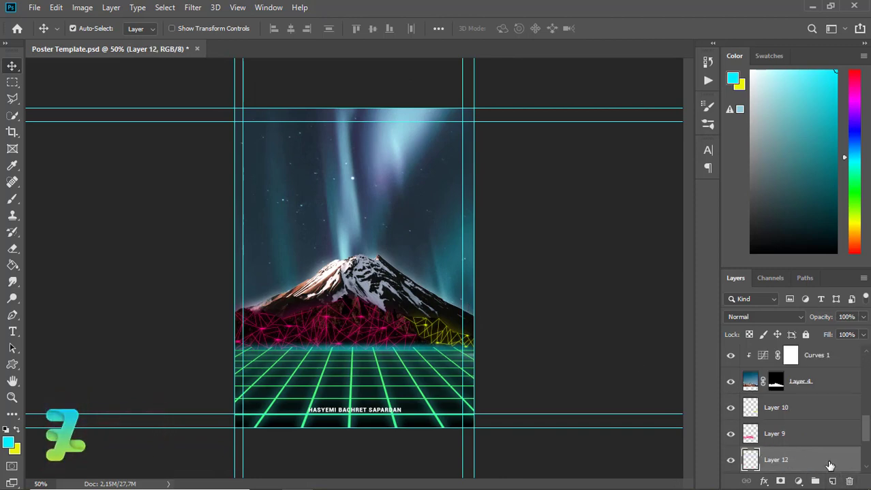
right_click(826, 462)
left_click(687, 245)
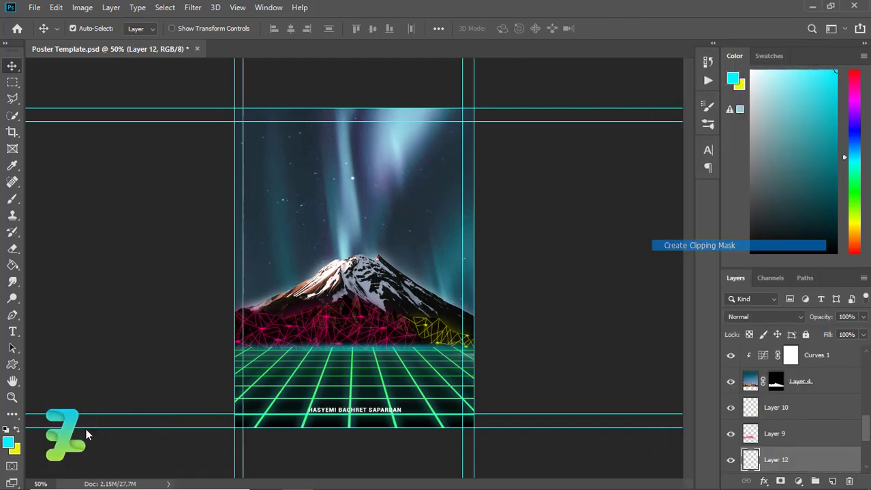
left_click(17, 430)
left_click(12, 199)
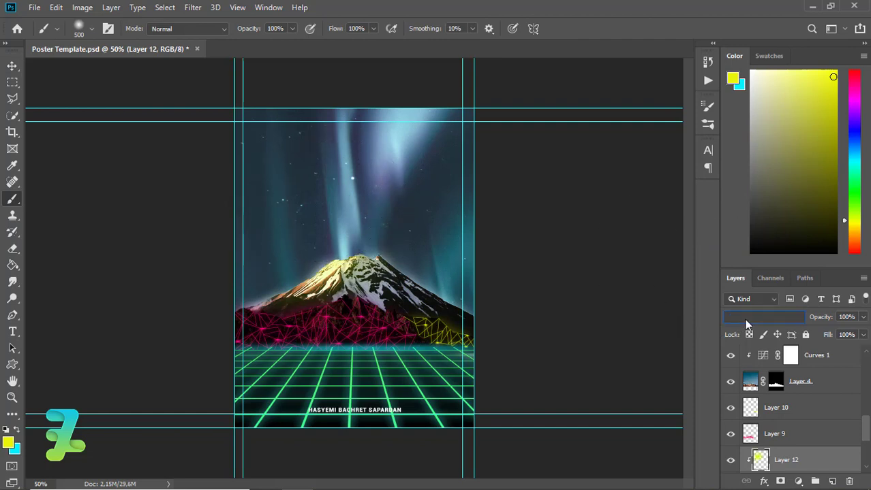
Set Layer 12's blend mode to Hard Light at about 59% opacity
left_click(746, 318)
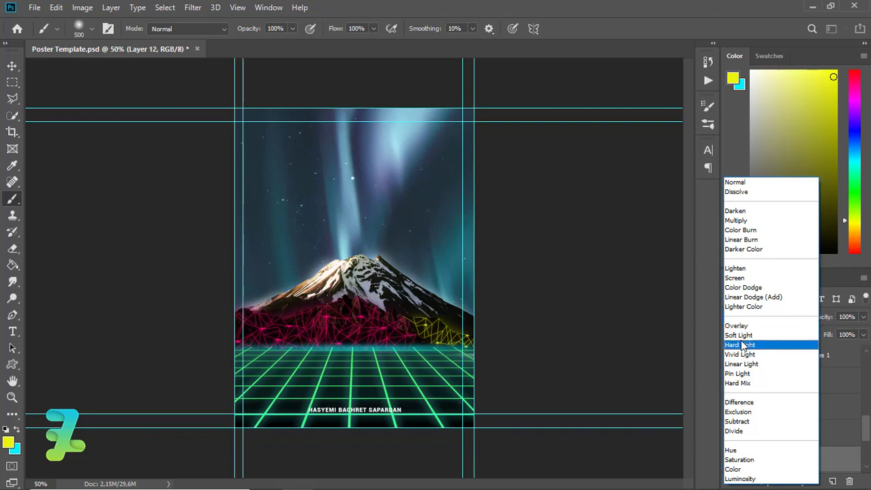
left_click(739, 346)
left_click(862, 317)
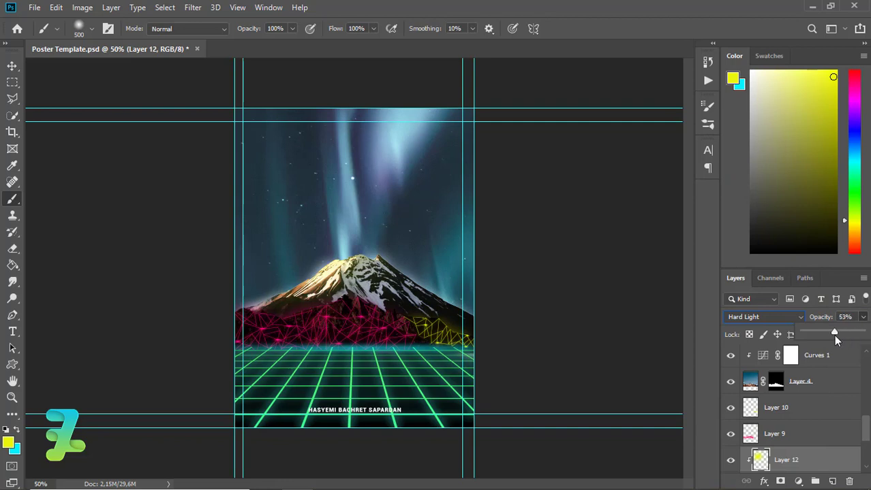
left_click_drag(865, 430, 867, 458)
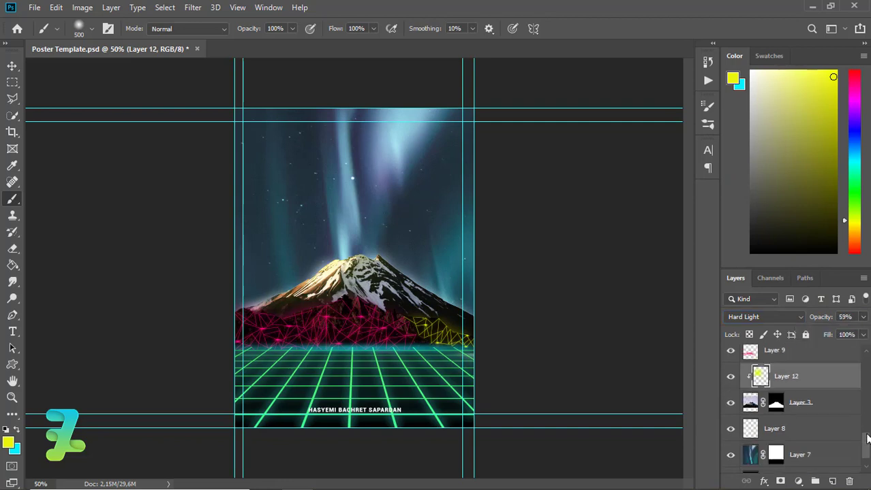
left_click(751, 408)
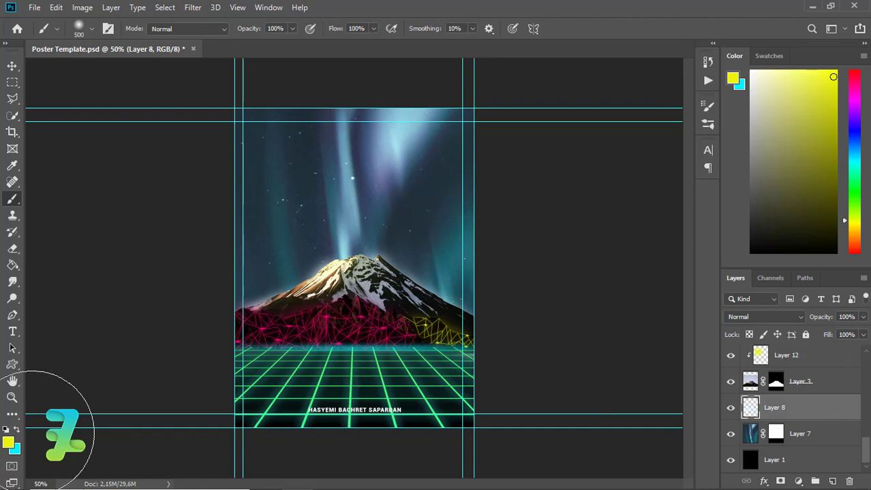
Set the foreground to a saturated bright cyan, starting from a colour sampled in the aurora
left_click(9, 441)
left_click(392, 157)
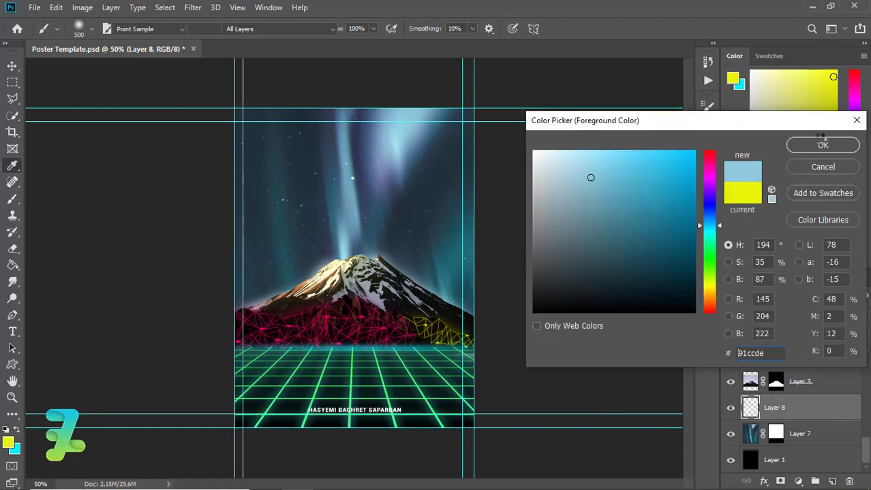
key("Escape")
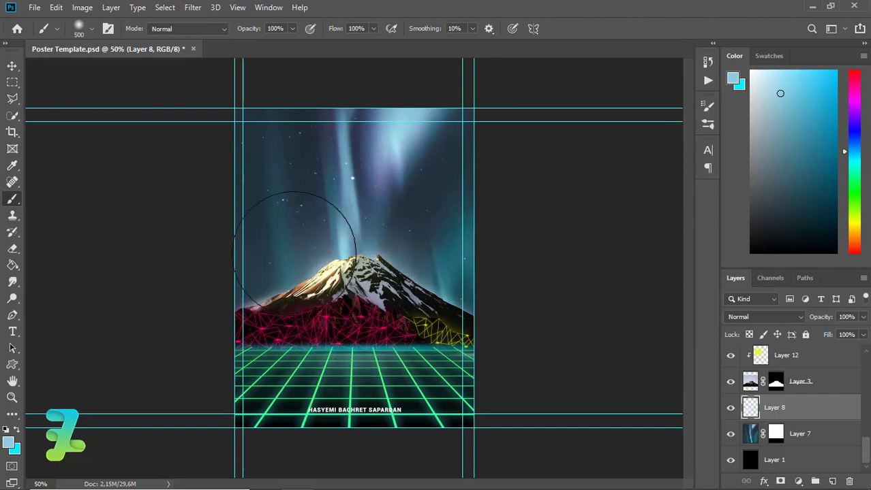
left_click(8, 444)
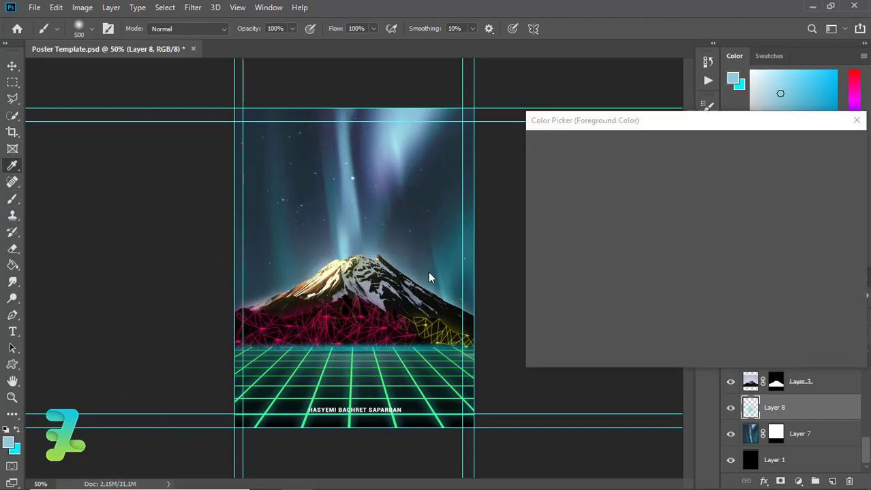
left_click_drag(711, 244, 711, 235)
left_click_drag(676, 175, 659, 150)
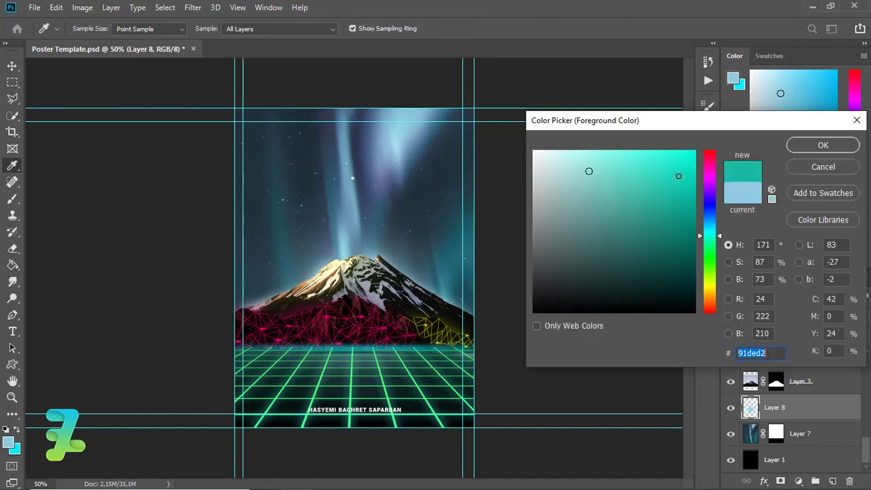
left_click(840, 147)
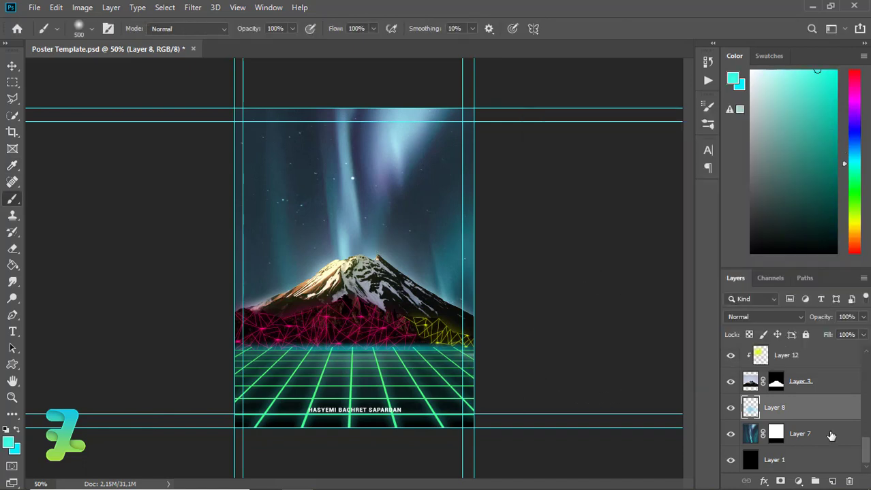
On new Layer 13, brush cyan glow around the peak and left slope, blended as Soft Light
key("ctrl+shift+alt+n")
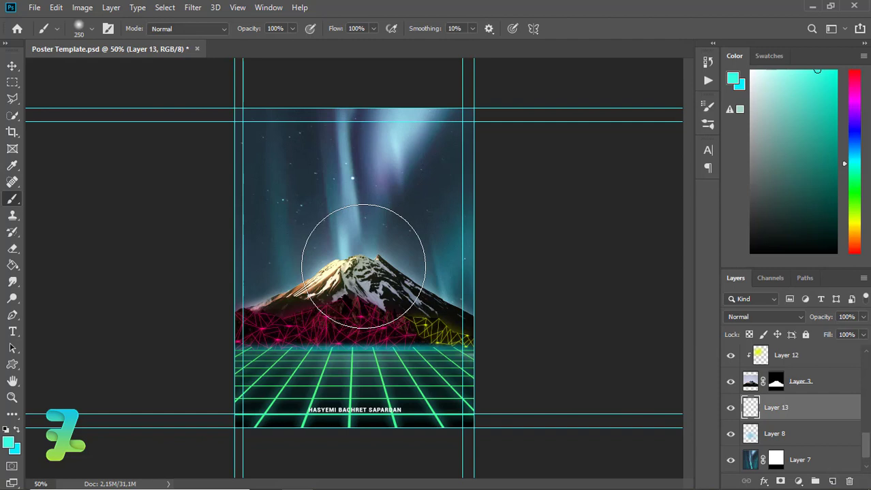
key("bracketleft")
key("bracketleft")
key("bracketleft")
mouse_move(353, 262)
left_mouse_down()
mouse_move(378, 287)
mouse_move(447, 317)
left_mouse_up()
left_click_drag(309, 306, 278, 296)
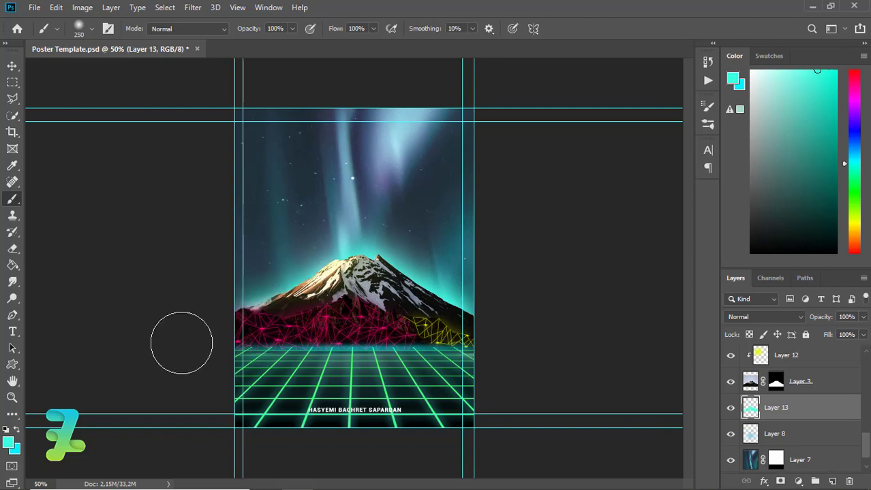
left_click(794, 318)
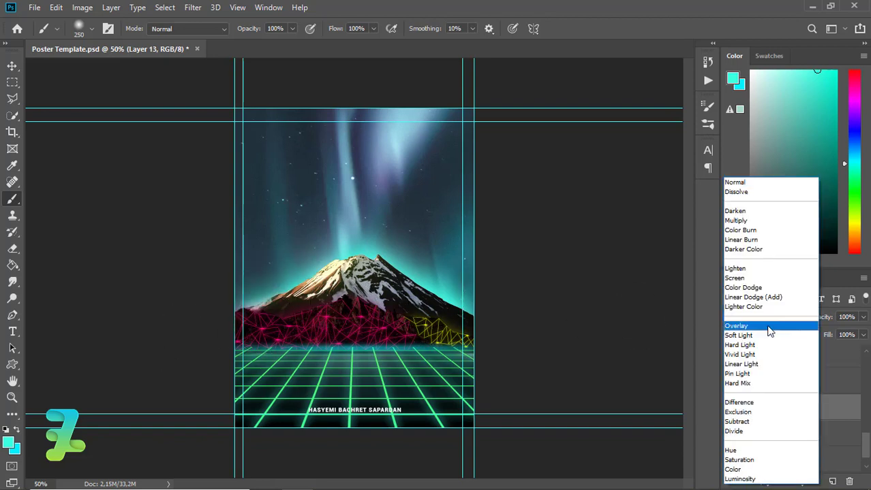
left_click(764, 341)
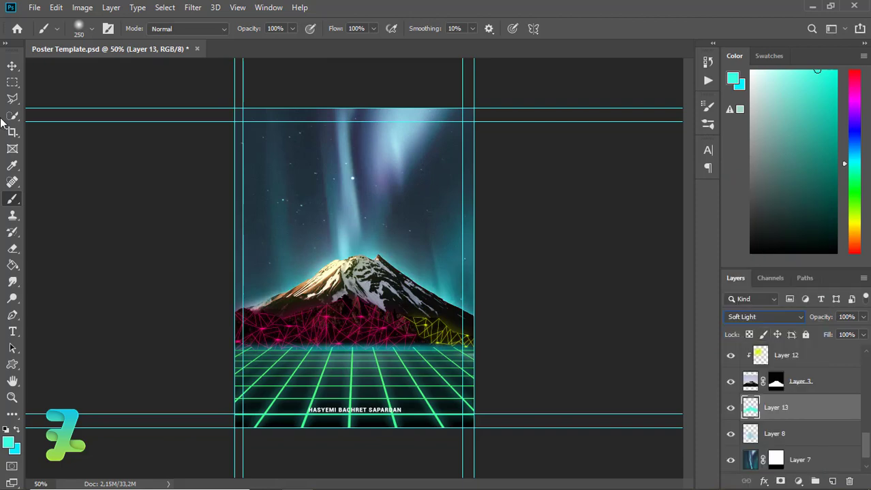
left_click(12, 65)
Select Layer 4 and switch to the Burn tool to darken the mountain base at 34% exposure
key("ctrl+plus")
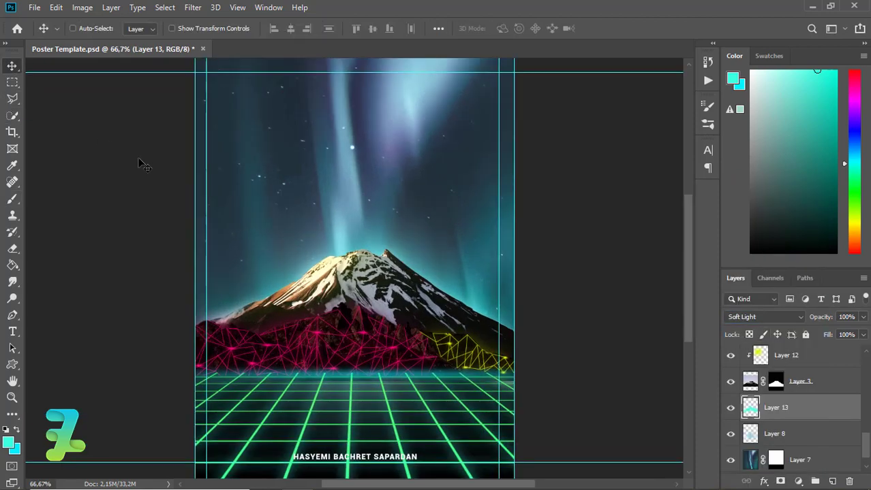
key("ctrl+plus")
key("ctrl+minus")
left_click(12, 298)
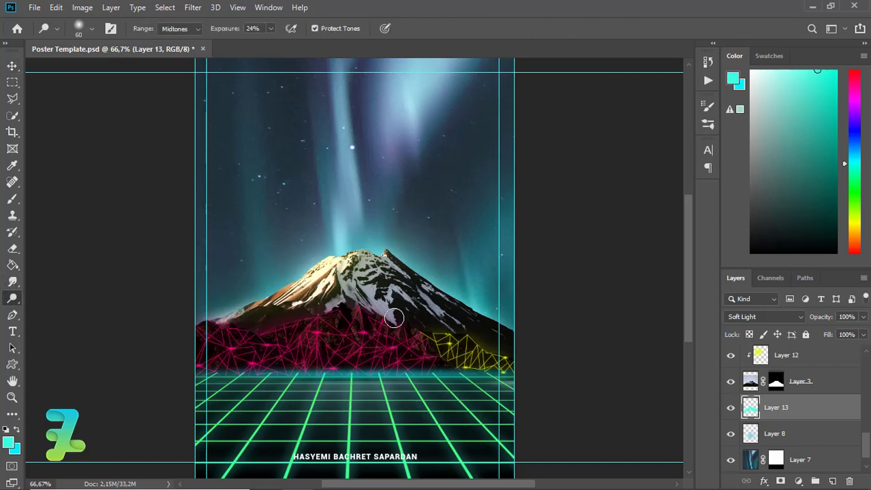
key("v")
left_click(342, 350)
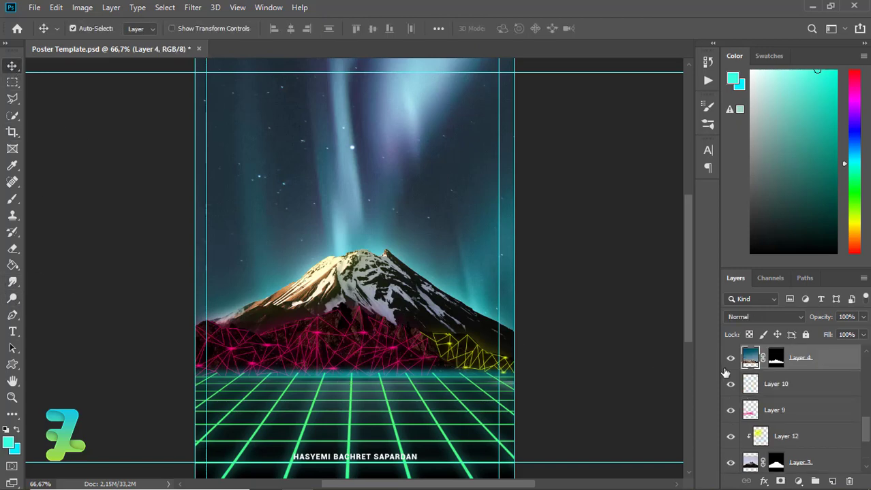
key("o")
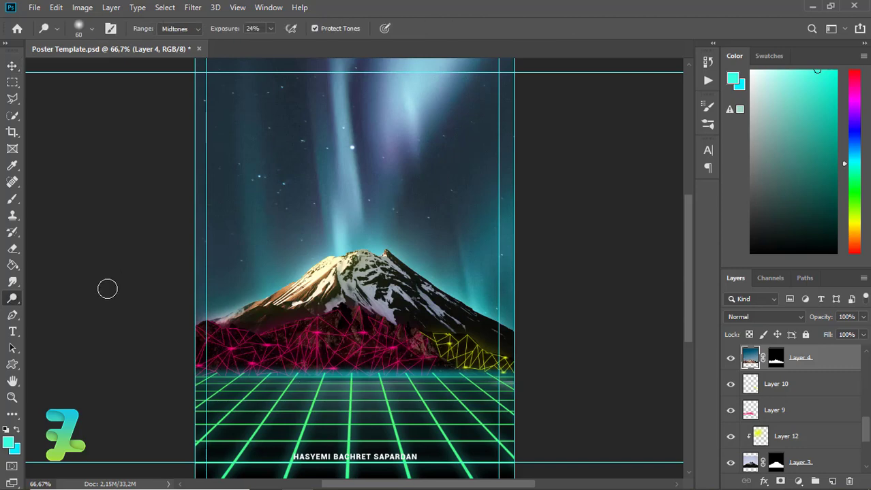
right_click(12, 298)
left_click(55, 308)
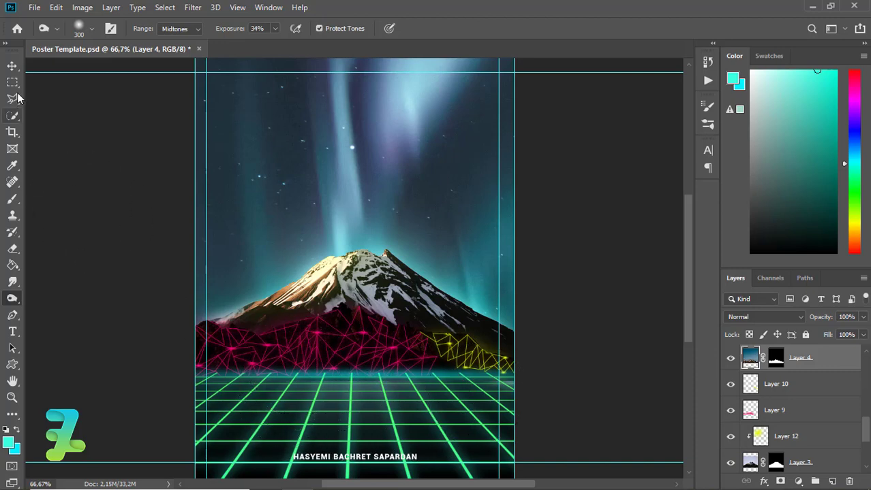
Select Layer 9, the pink wireframe, and add empty Layer 14 above it
left_click(13, 65)
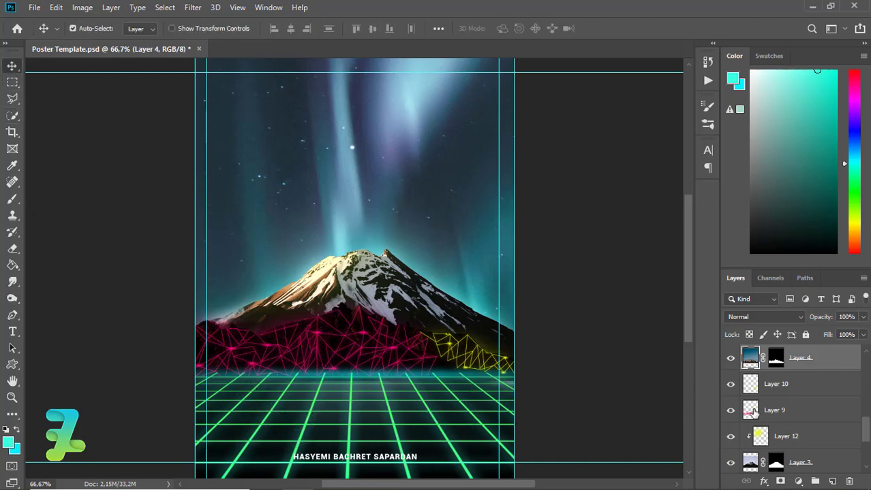
left_click(753, 412)
left_click(832, 481)
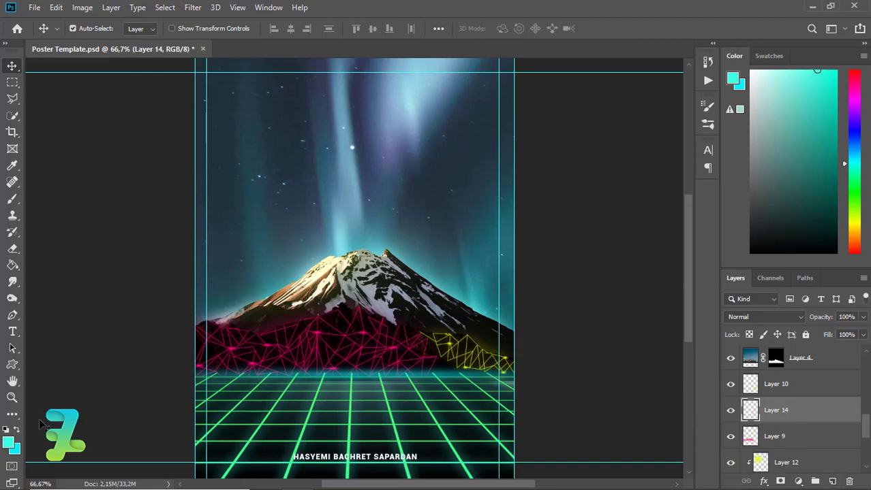
Set the foreground colour to the pink sampled from the left wireframe
left_click(9, 443)
left_click(320, 337)
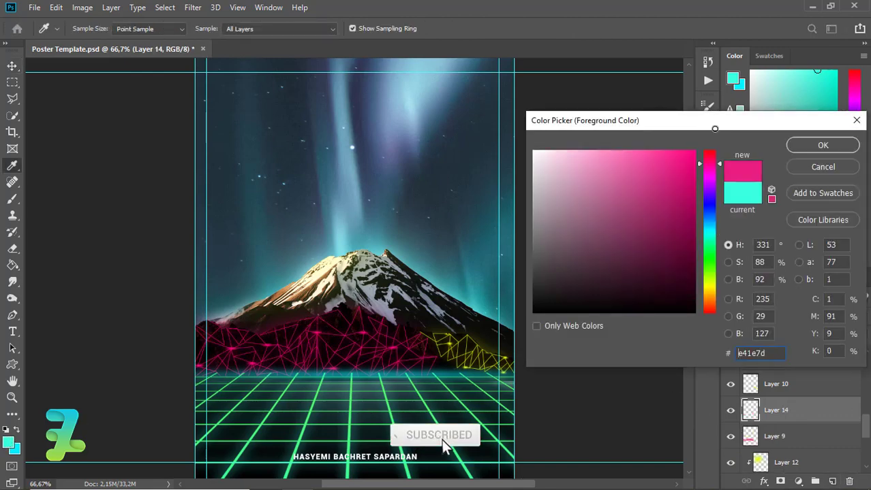
key("Return")
Paint a soft pink glow along the left wireframe edge with a small brush, then zoom out
key("b")
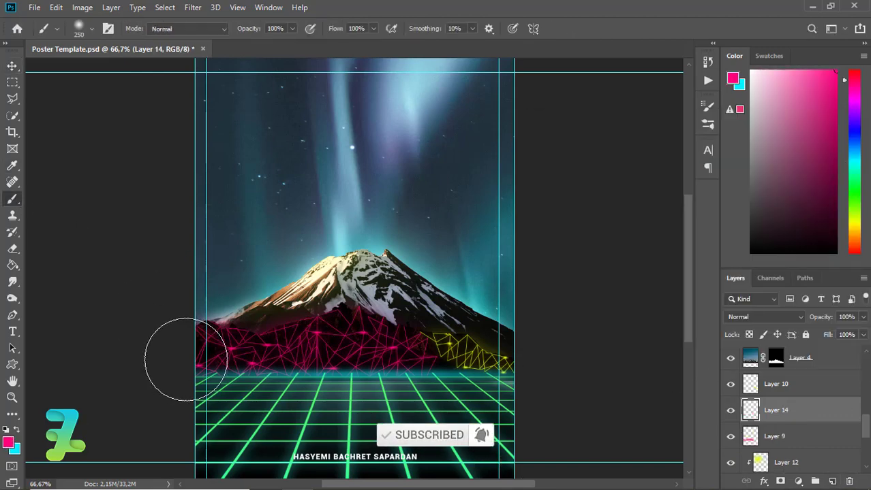
key("bracketleft")
key("bracketleft")
key("bracketleft")
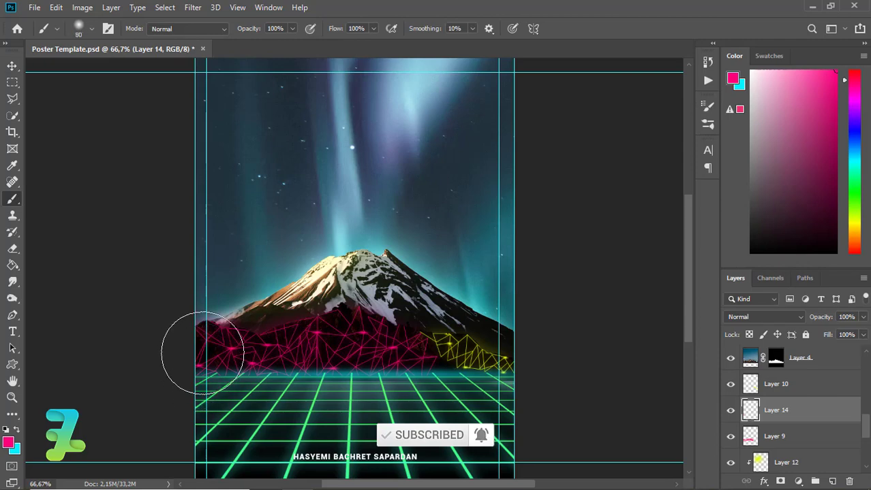
key("bracketleft")
key("bracketleft")
key("bracketleft")
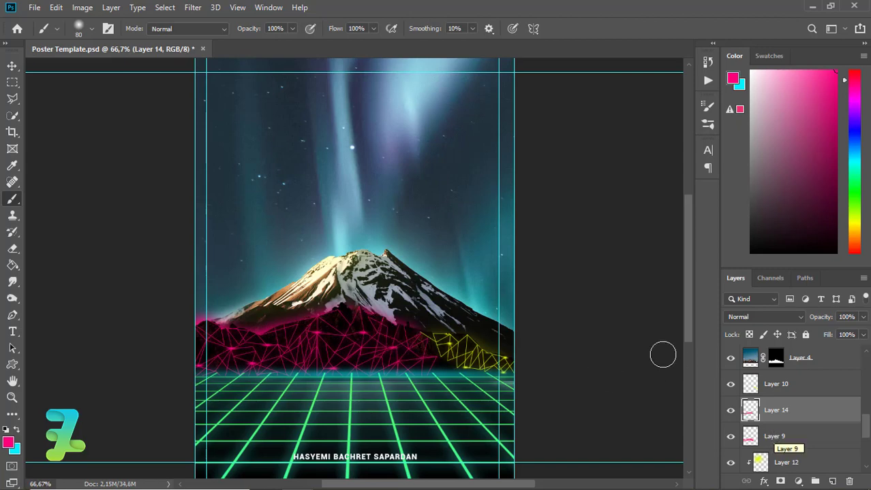
left_click(12, 65)
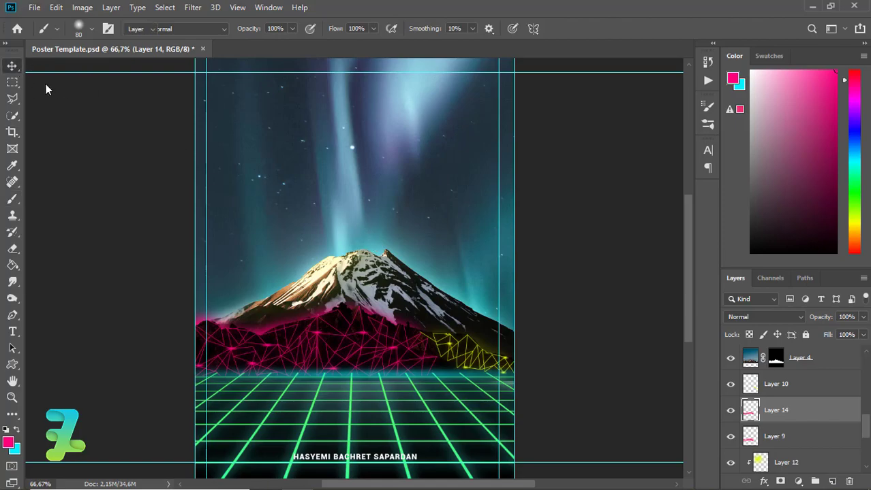
key("ctrl+minus")
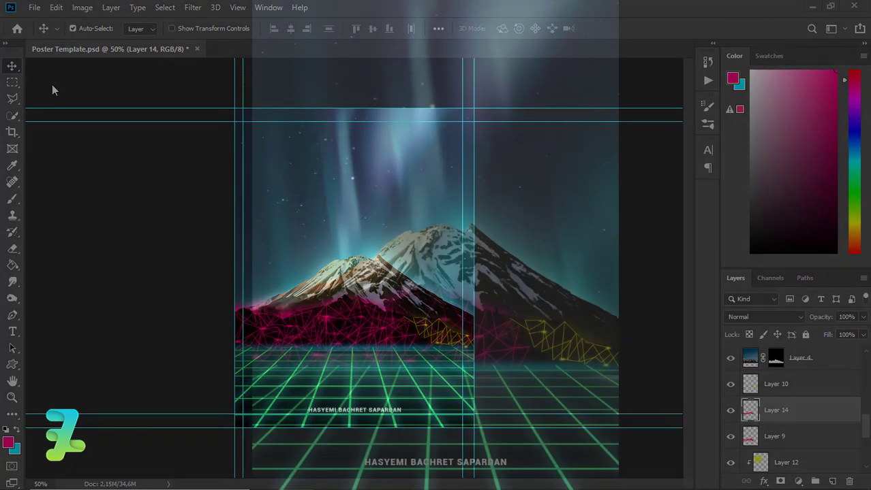